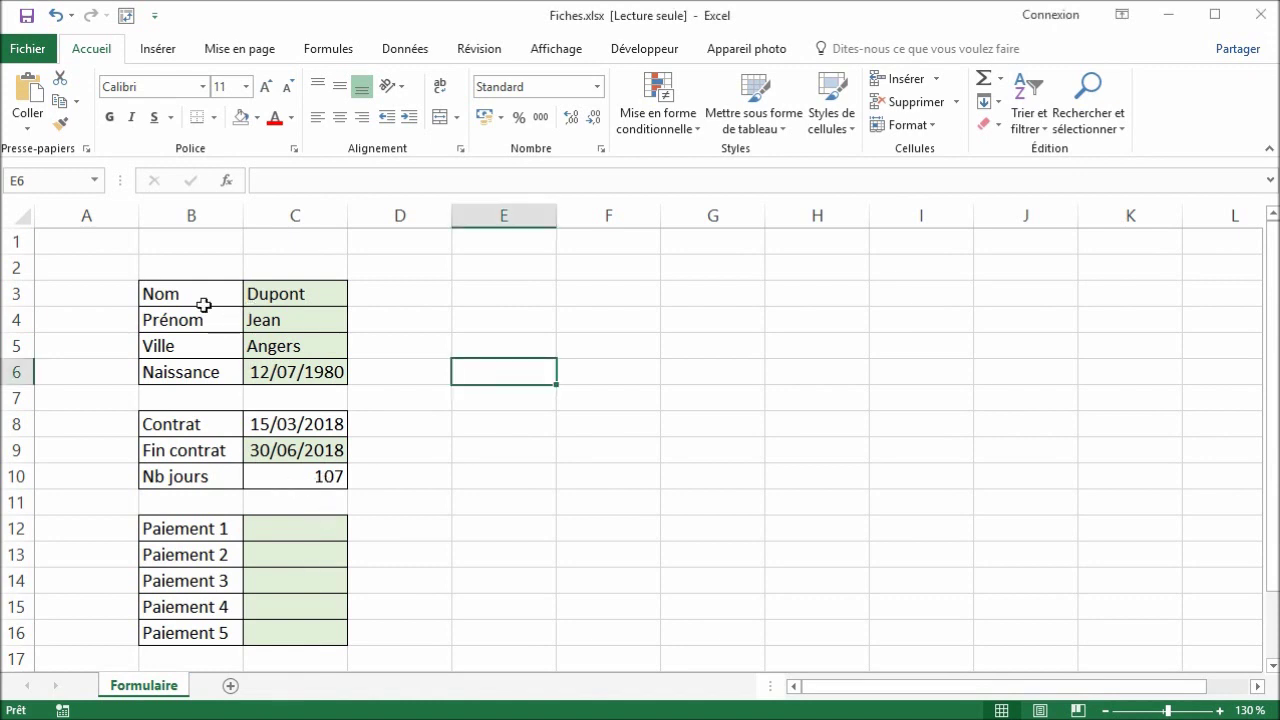
- Select parts of the form, from Nom down to Nb jours and the personal details, to review it
drag(179, 291, 293, 464)
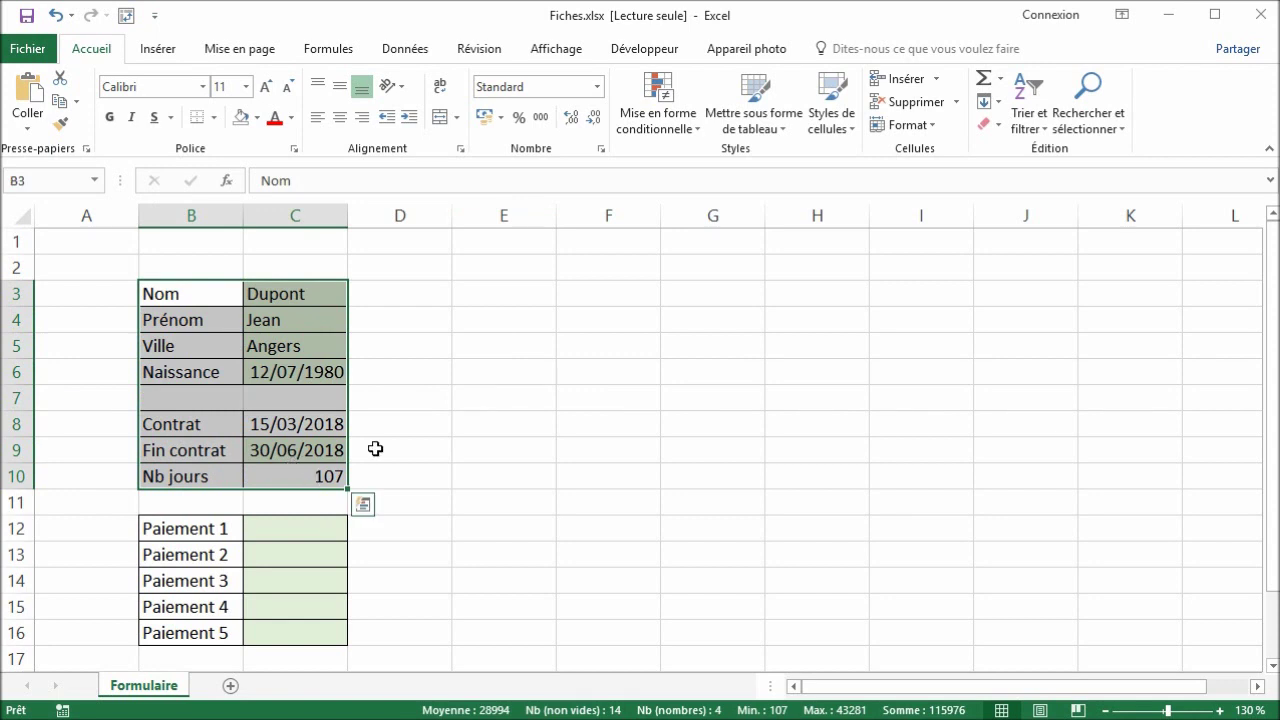
click(374, 407)
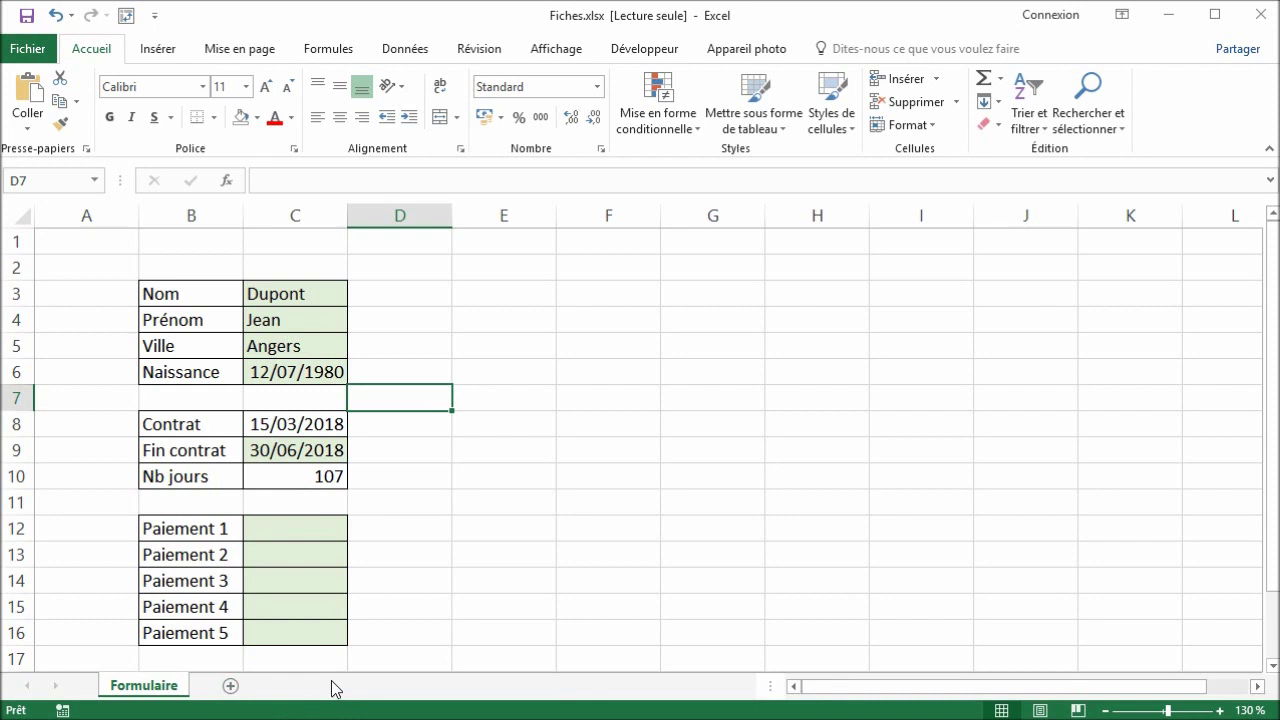
drag(296, 298, 296, 319)
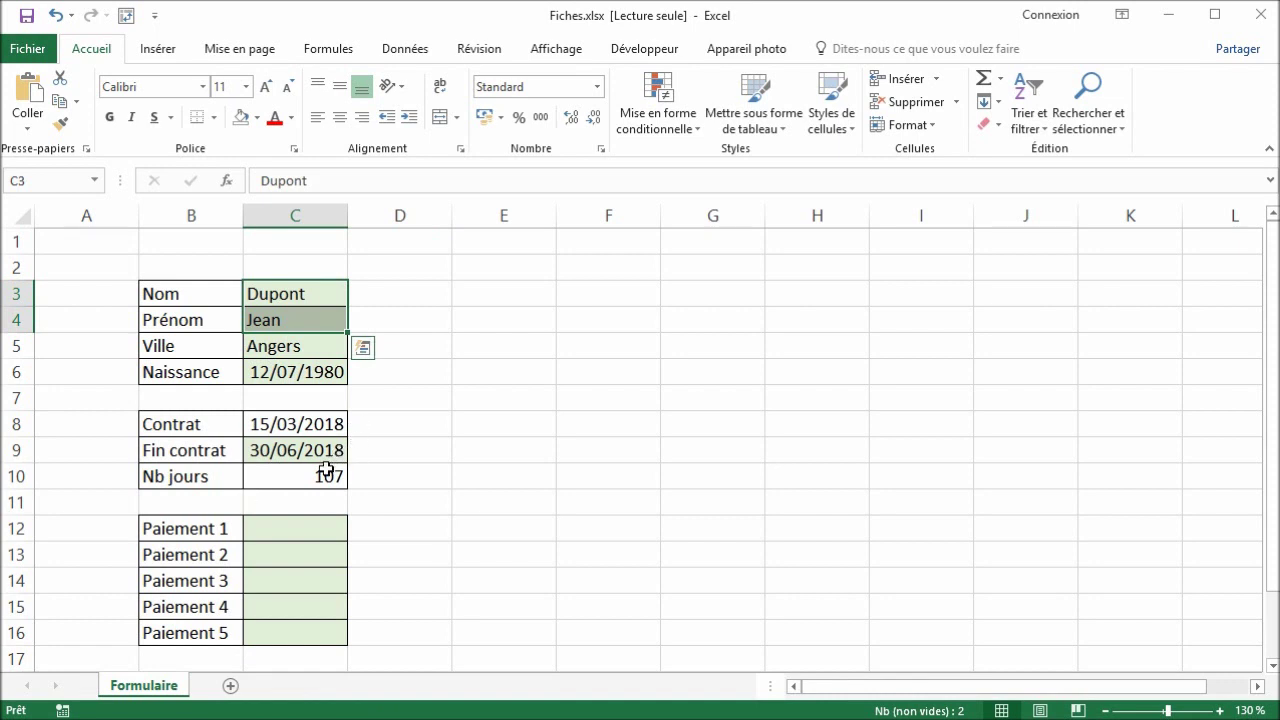
drag(309, 291, 310, 366)
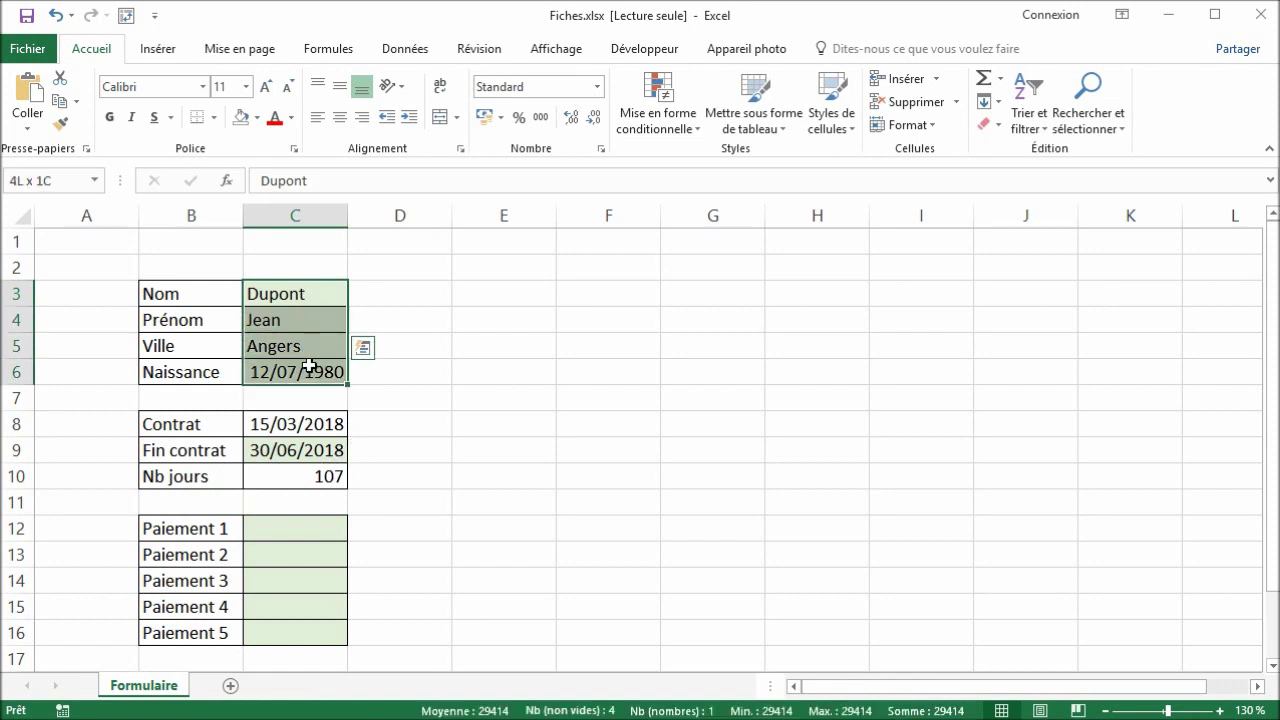
click(440, 447)
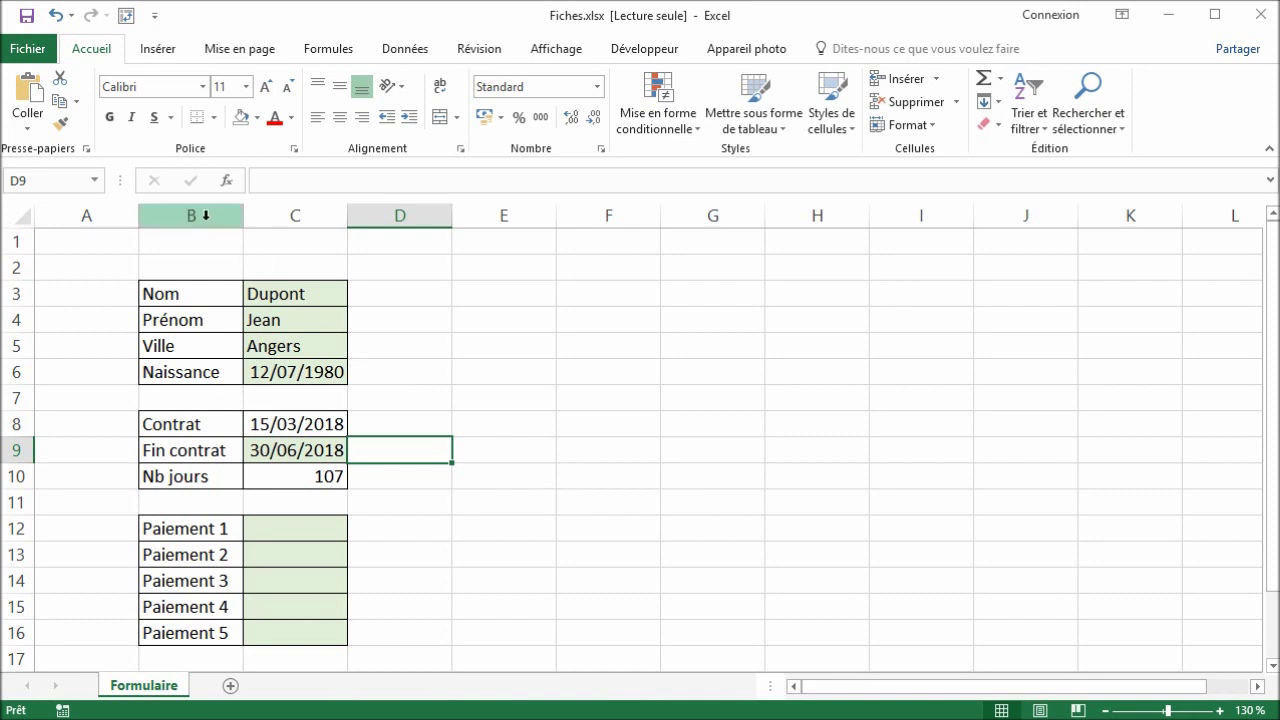
- Copy columns B:C and paste them into B1 of a new sheet, Feuil1, with values and source formatting
drag(204, 215, 305, 215)
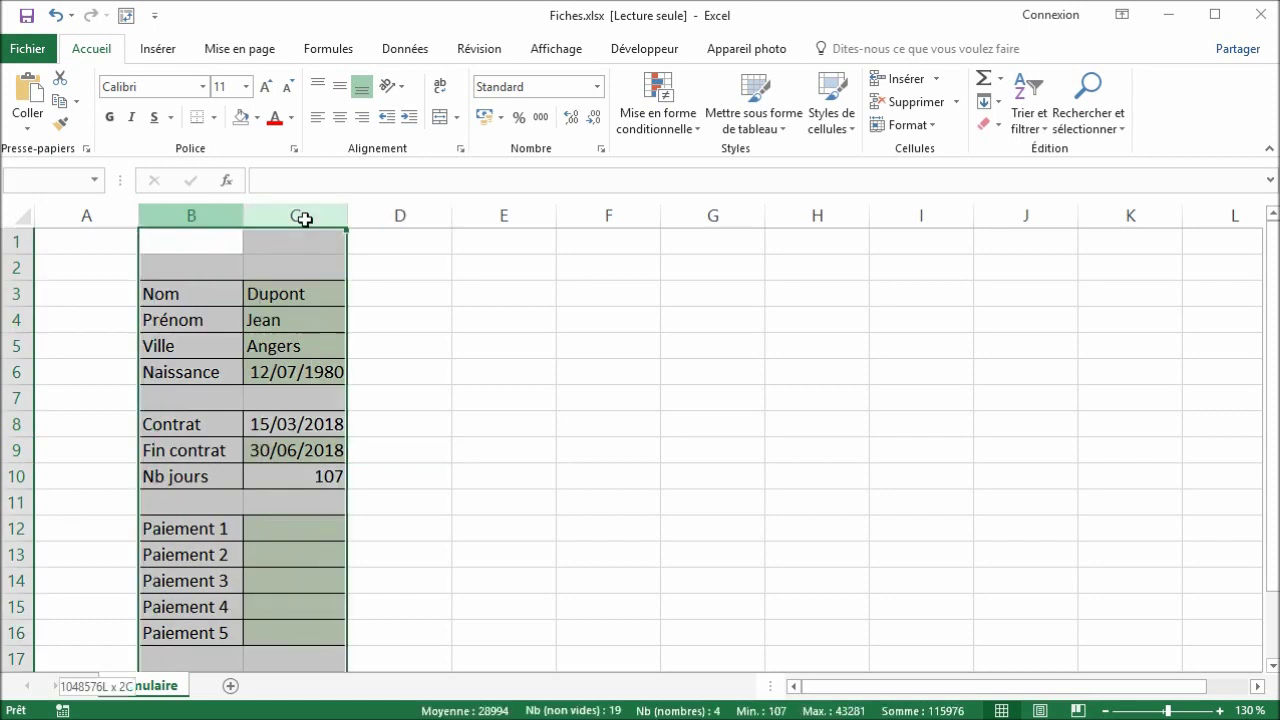
right_click(305, 214)
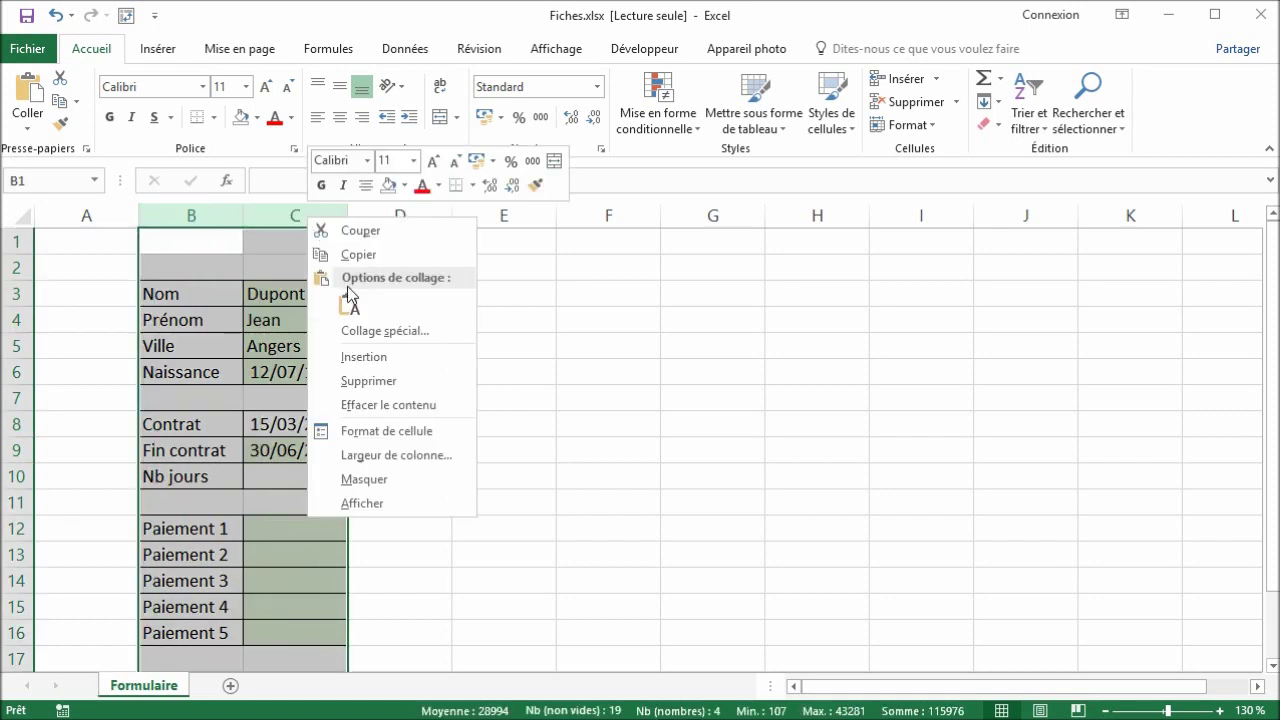
click(355, 254)
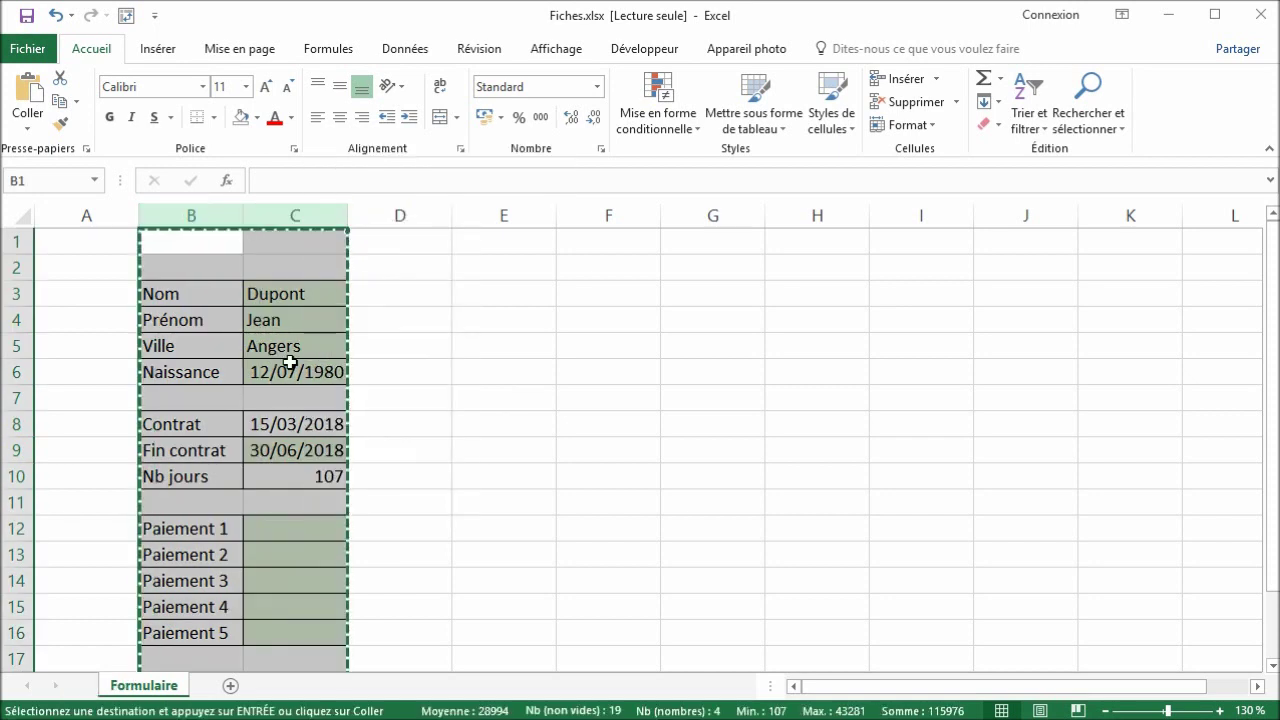
click(230, 686)
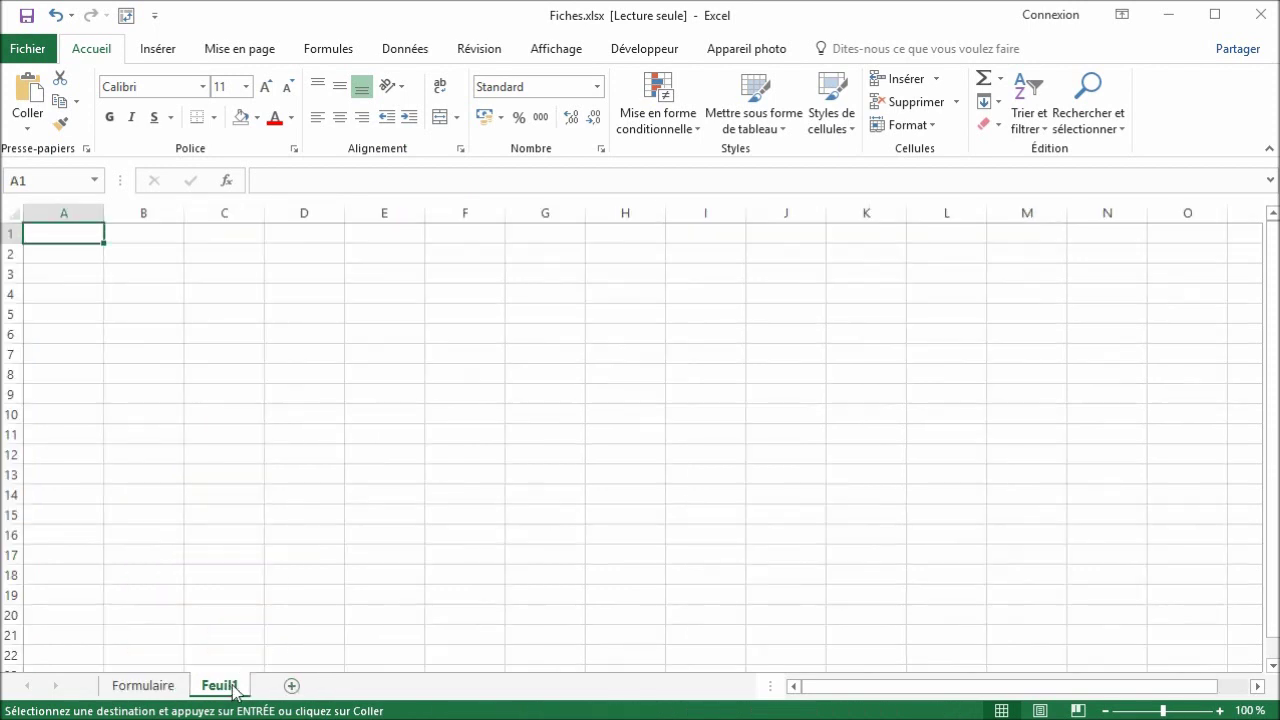
click(160, 236)
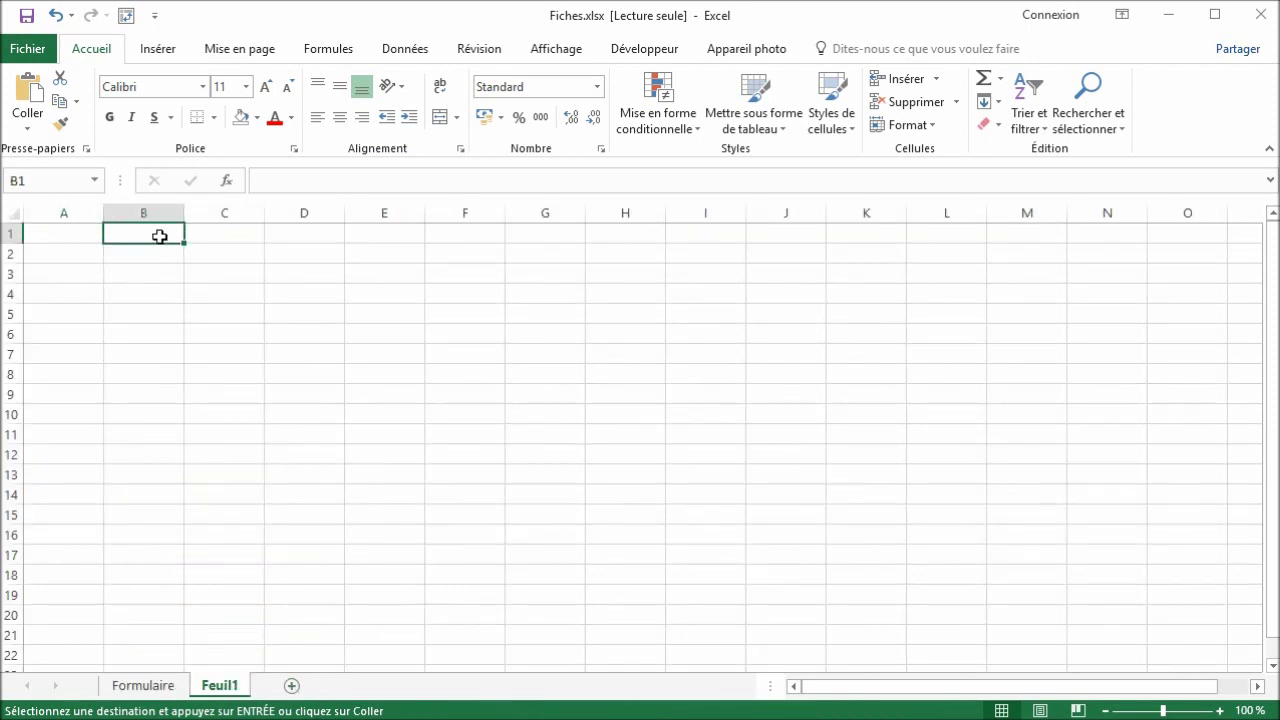
click(31, 128)
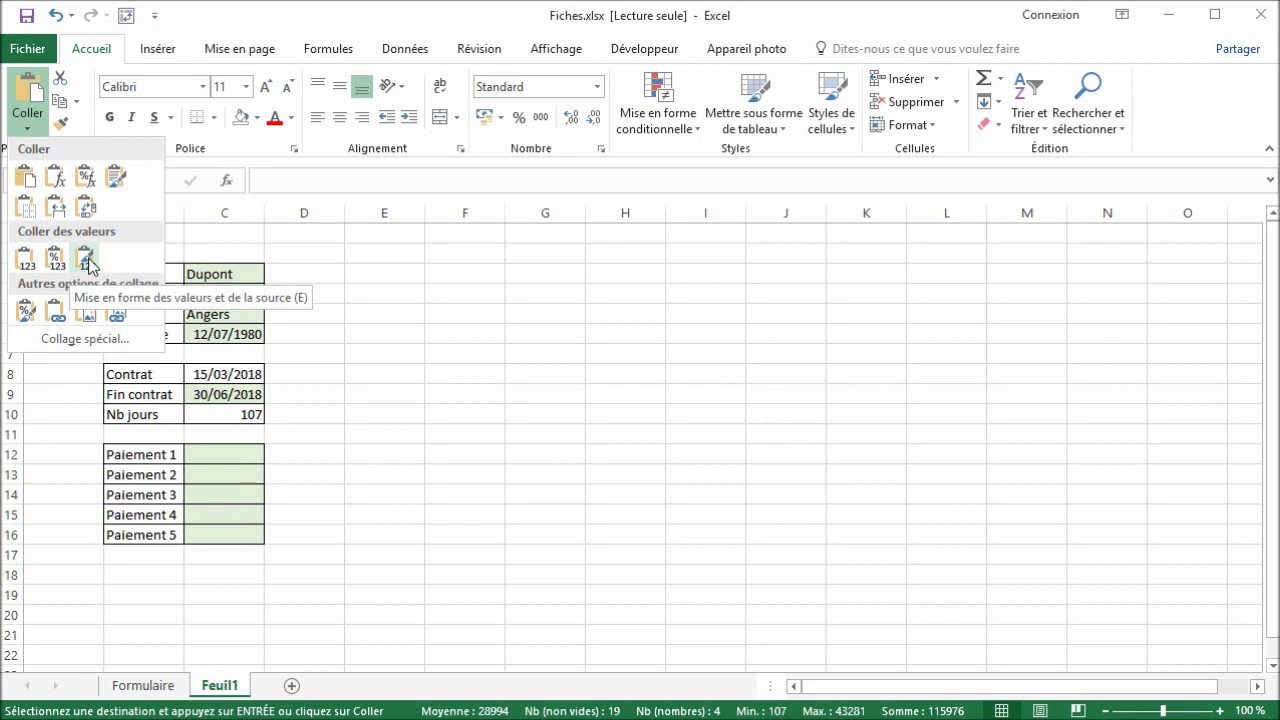
click(88, 263)
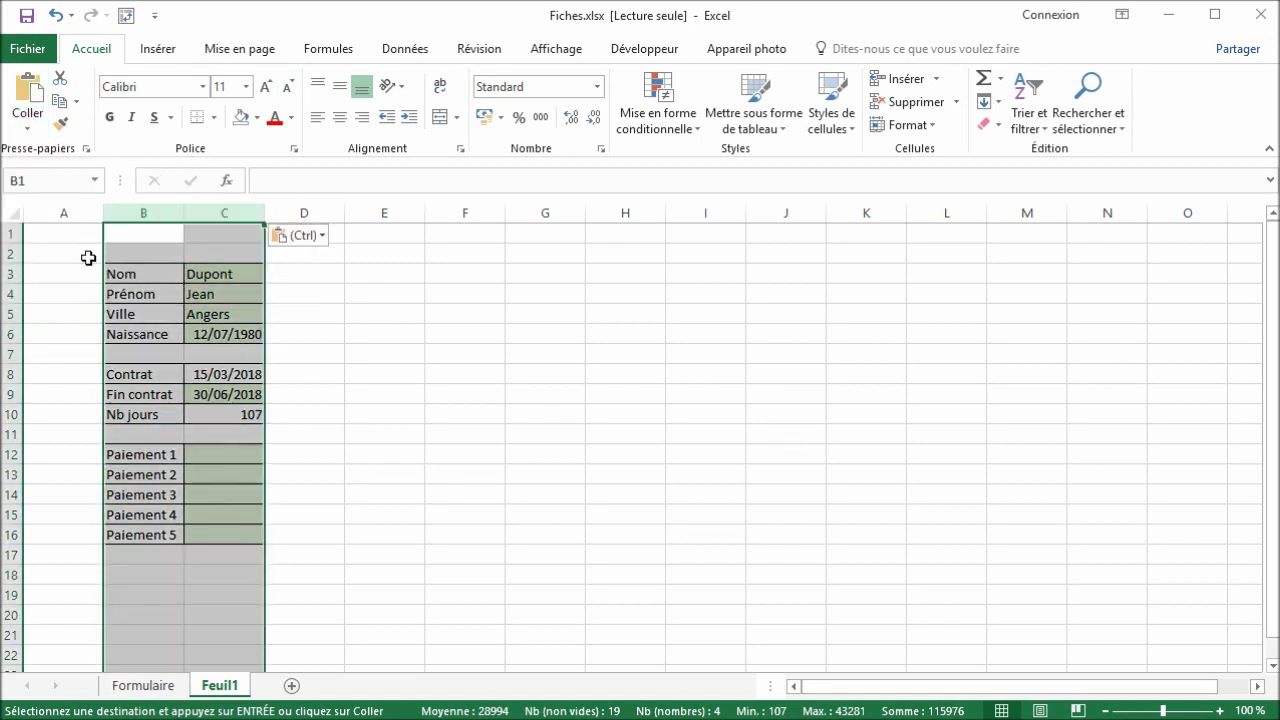
- Compare Feuil1 with Formulaire and check that C10 holds the plain value 107
click(160, 690)
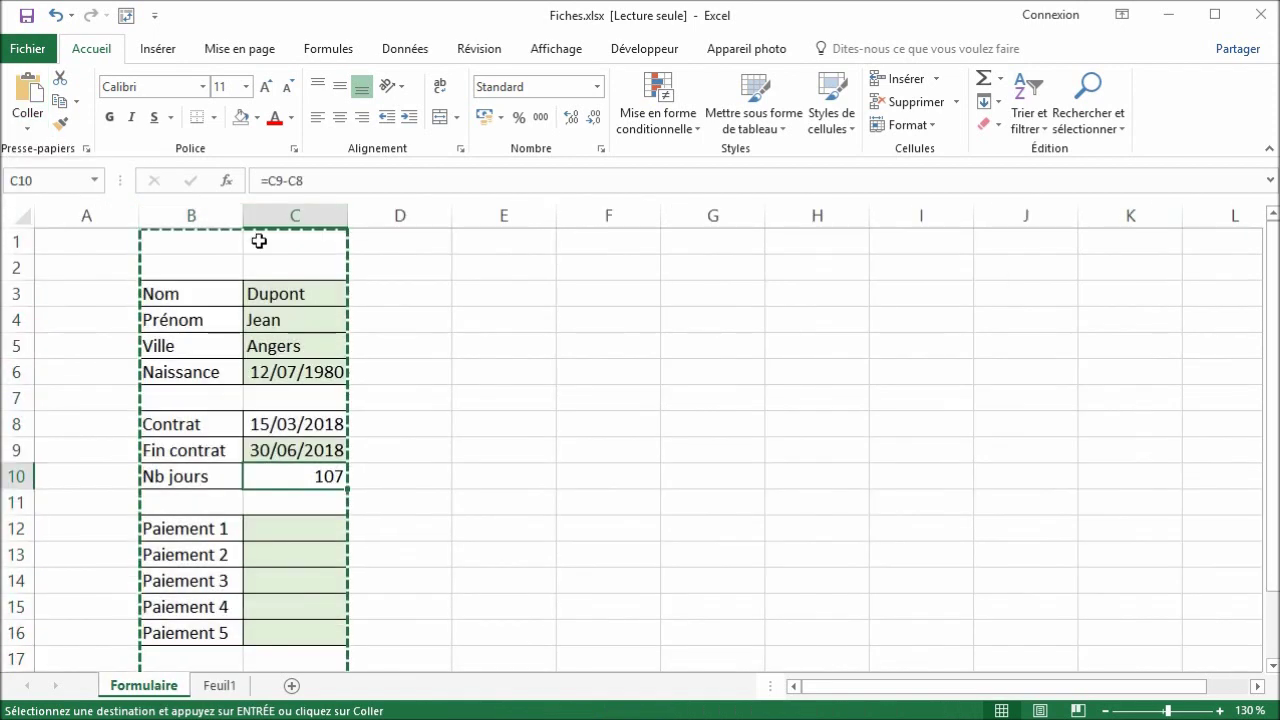
click(218, 685)
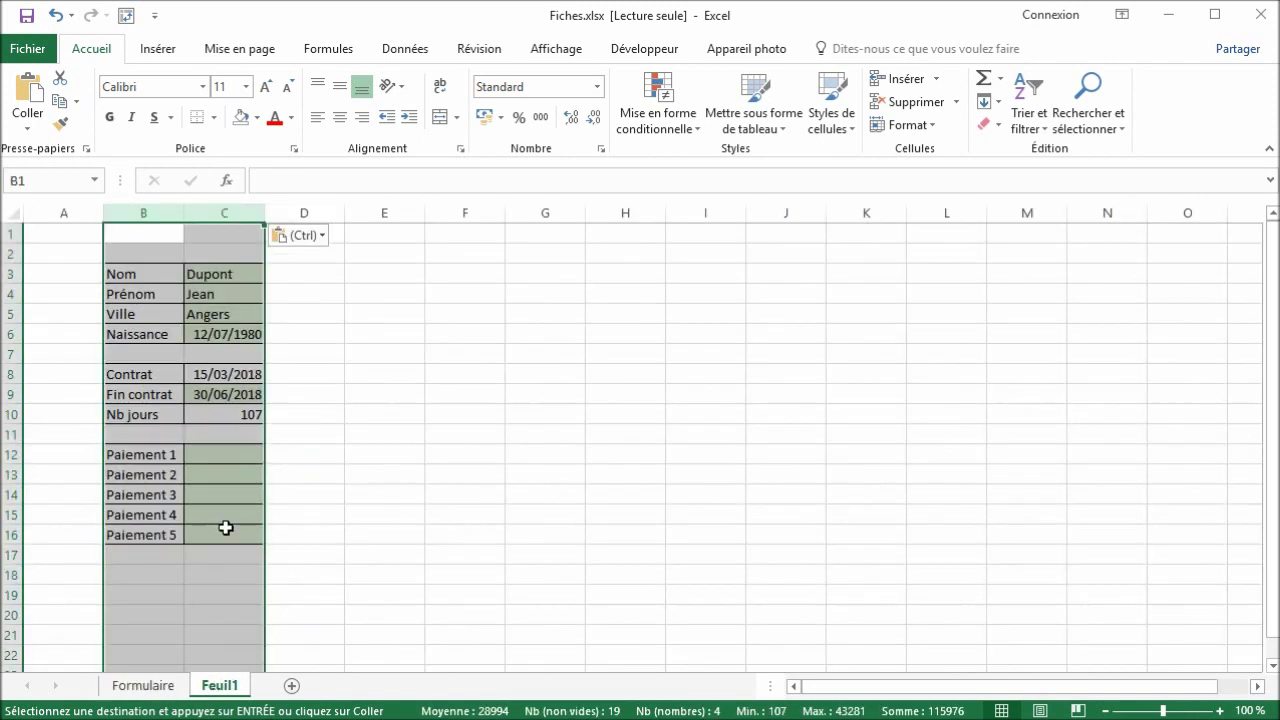
click(231, 414)
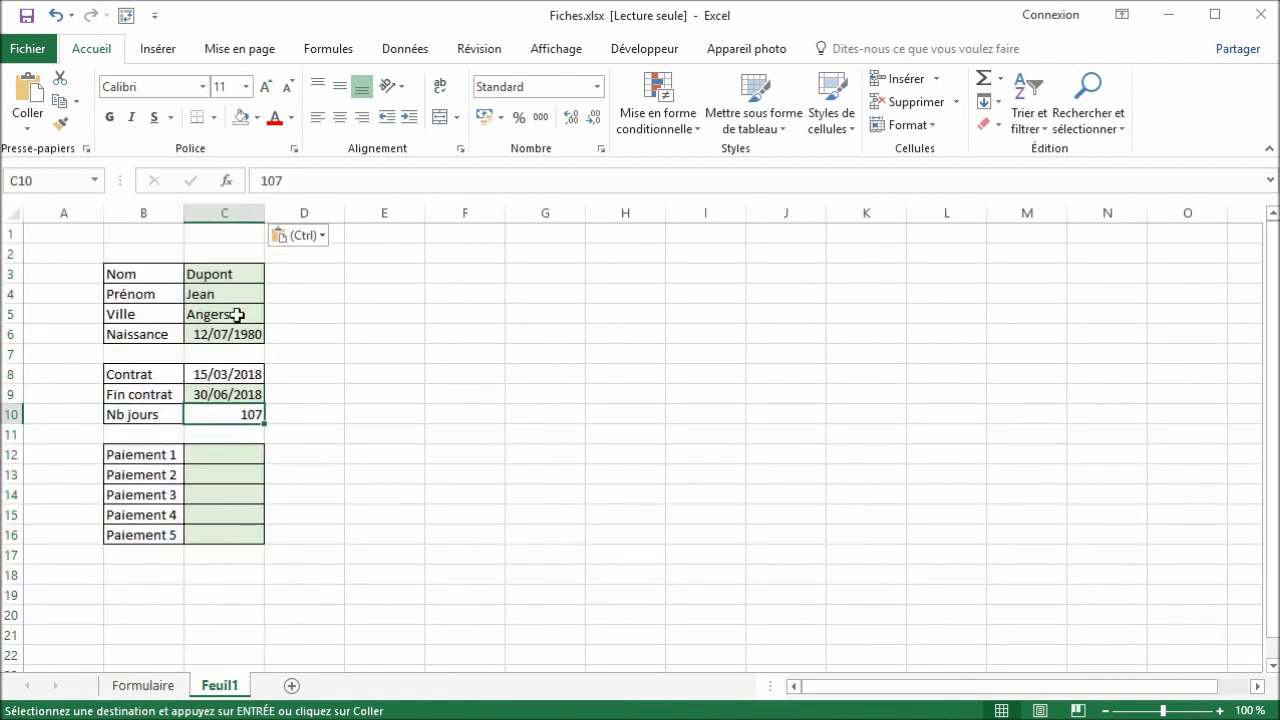
scroll(152, 349, up, 2)
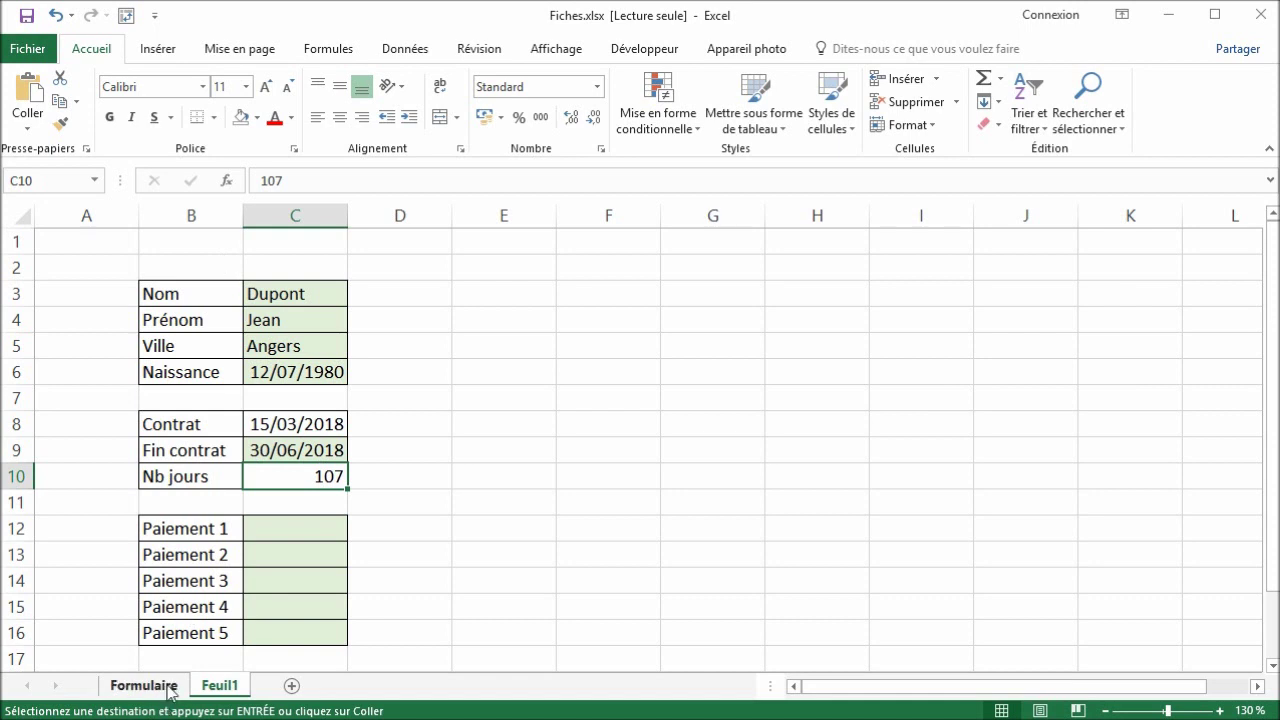
- Delete the Feuil1 sheet permanently
right_click(223, 688)
click(283, 715)
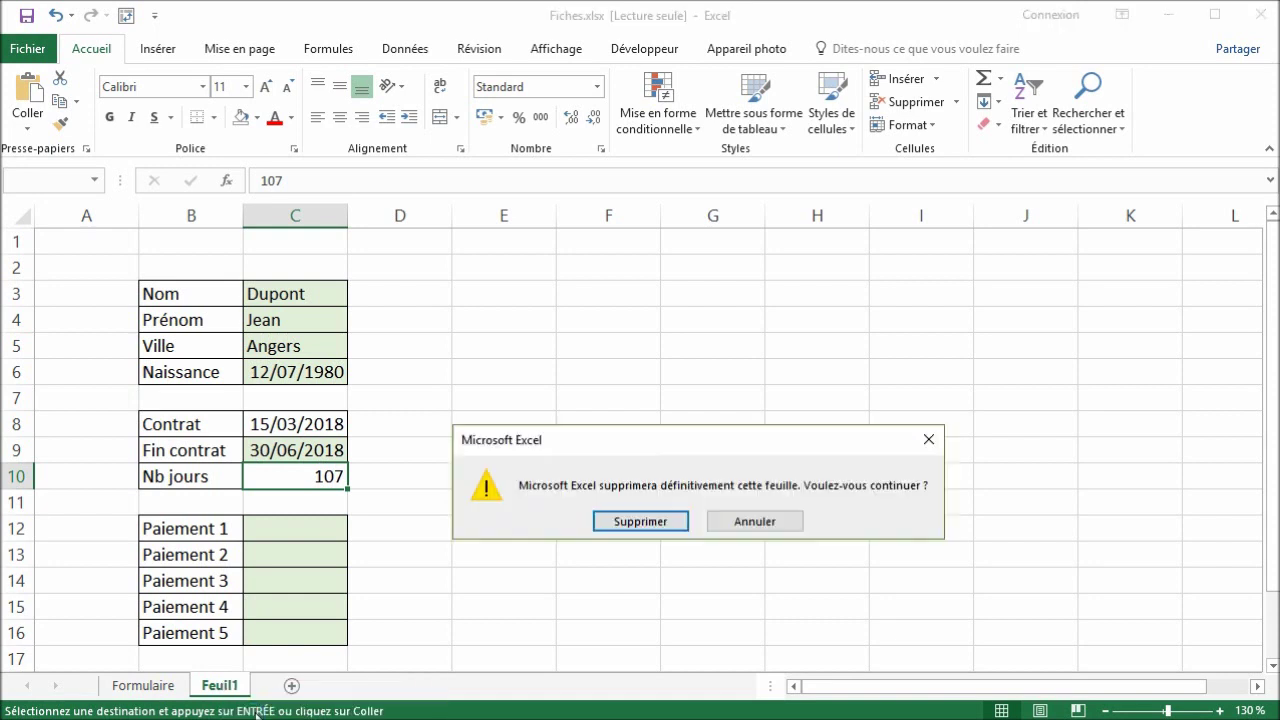
click(621, 522)
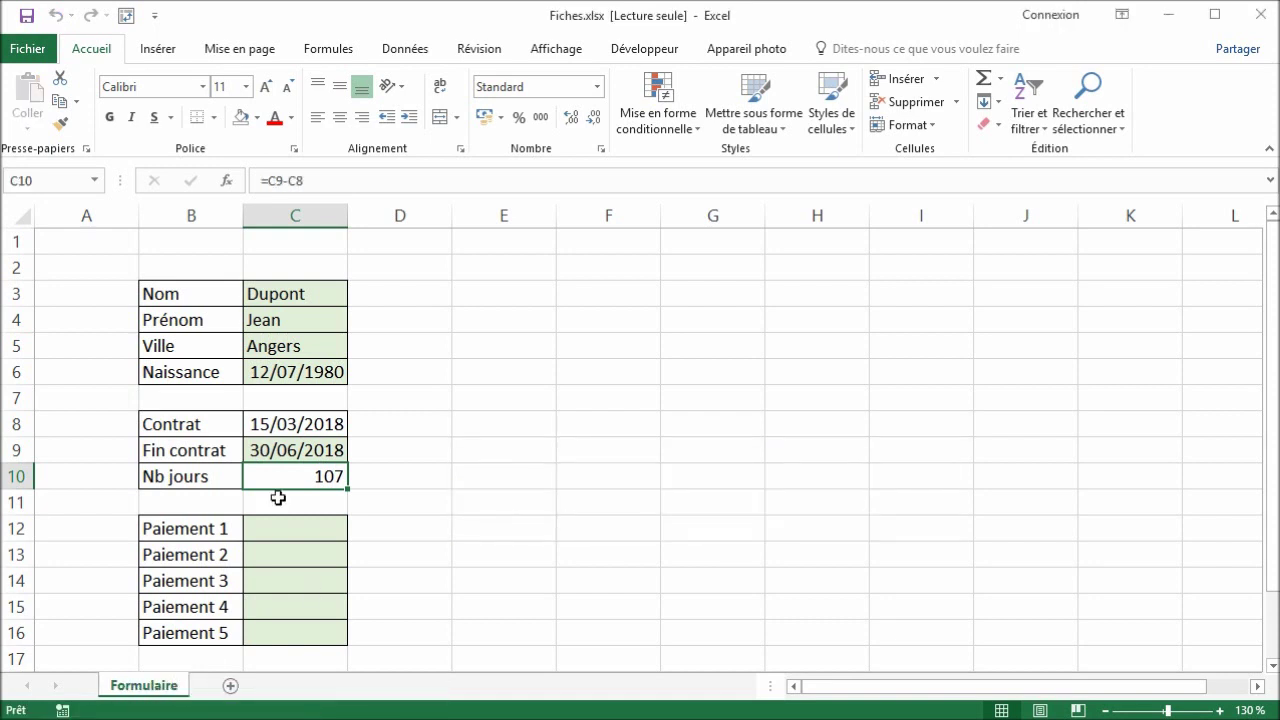
- Start recording a new macro named Fiche from the Développeur tab
click(265, 323)
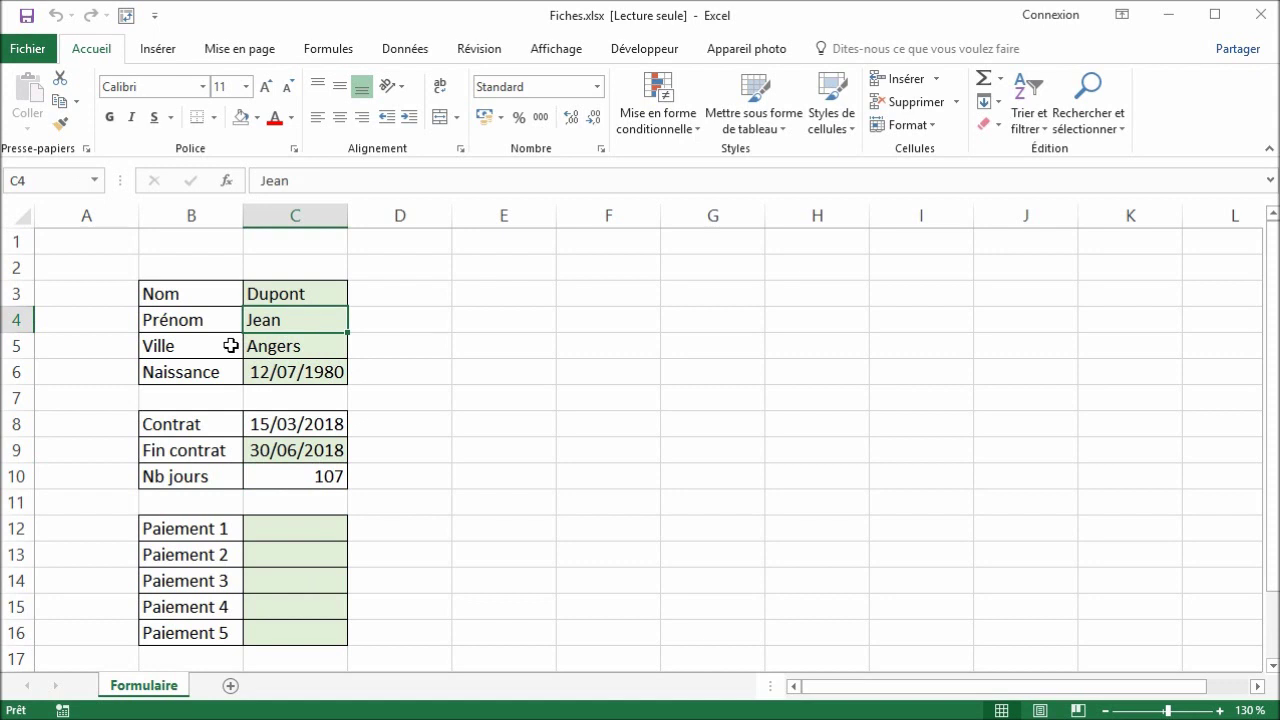
click(662, 57)
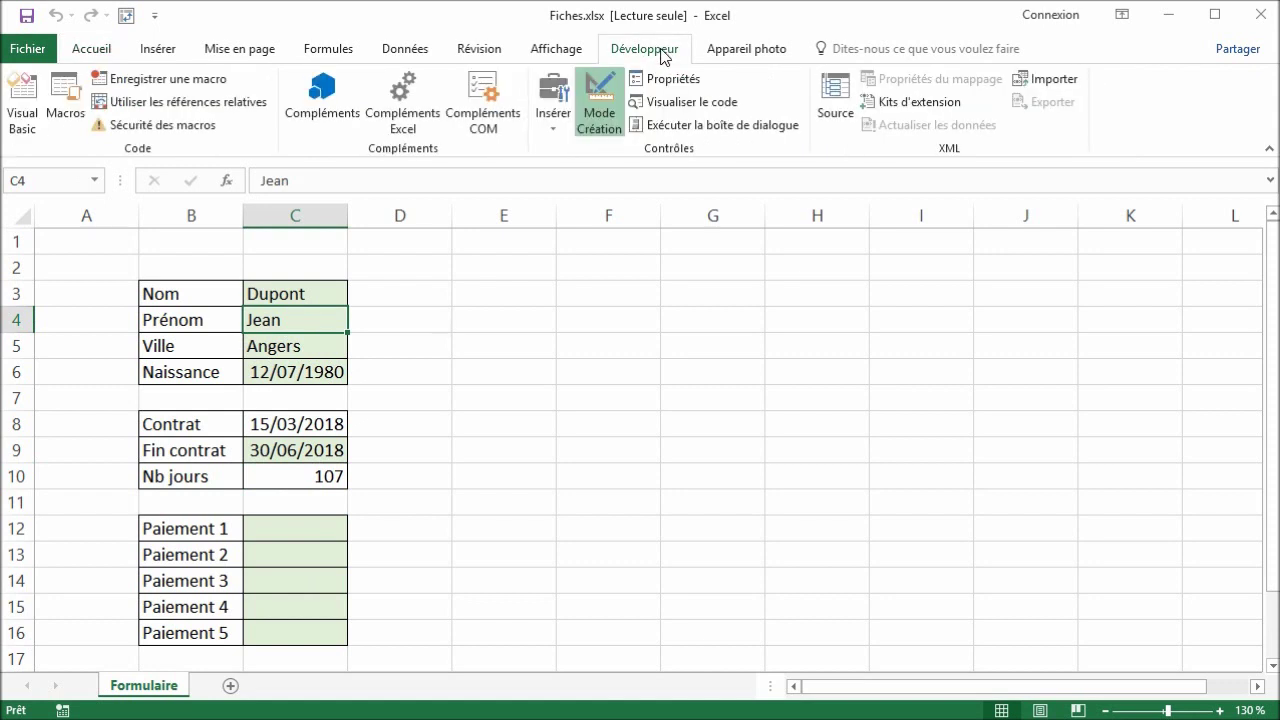
click(183, 86)
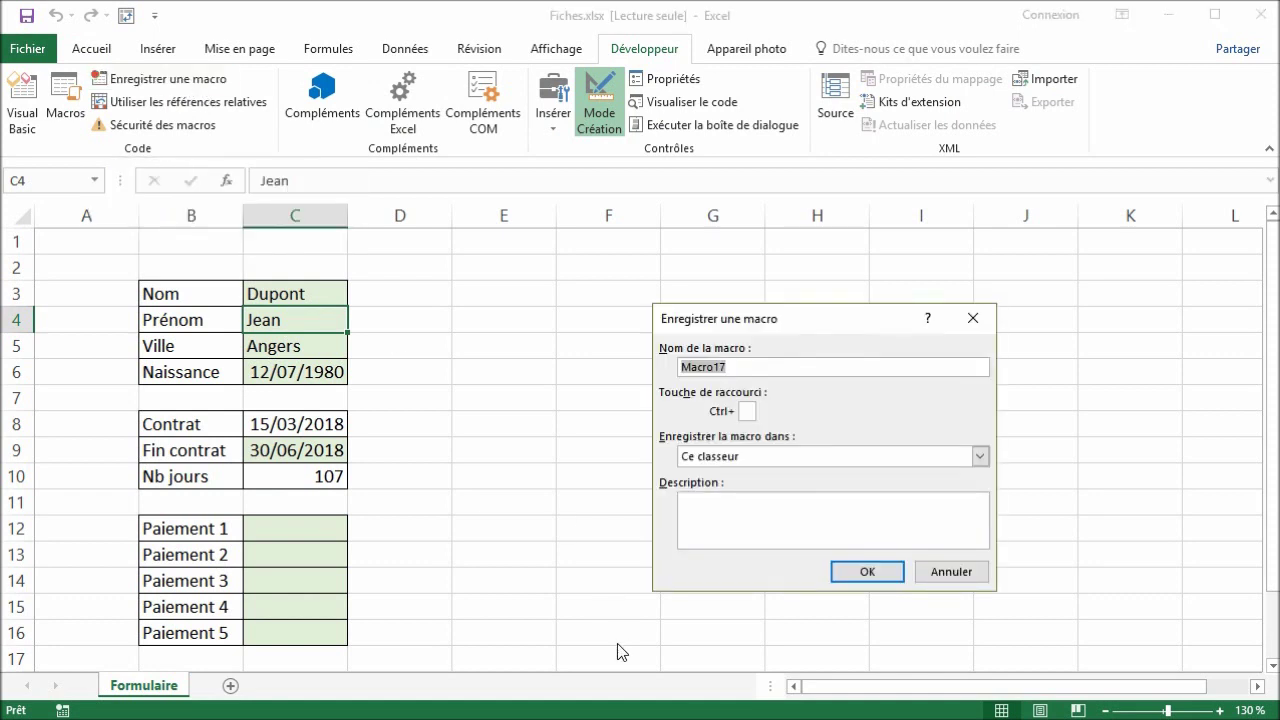
text(Fiche)
click(840, 570)
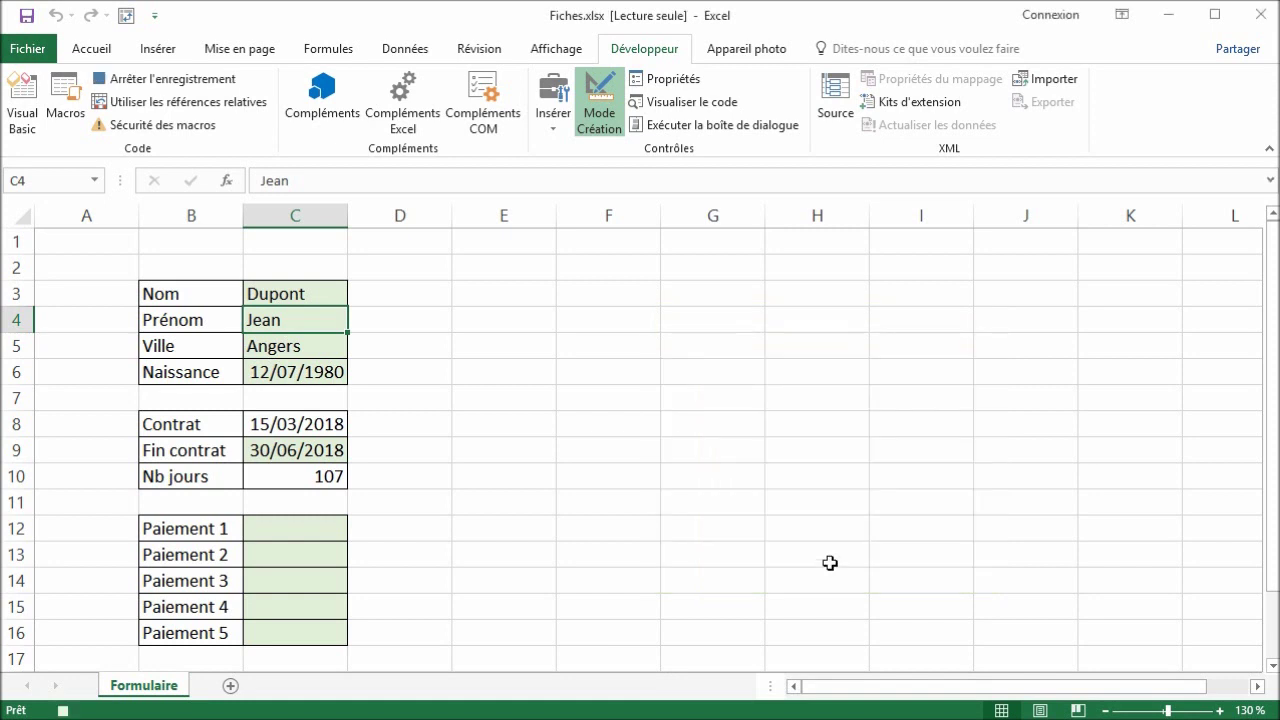
- Copy columns B:C into B1 of a new sheet, Feuil2, pasting values with source formatting
drag(200, 215, 283, 213)
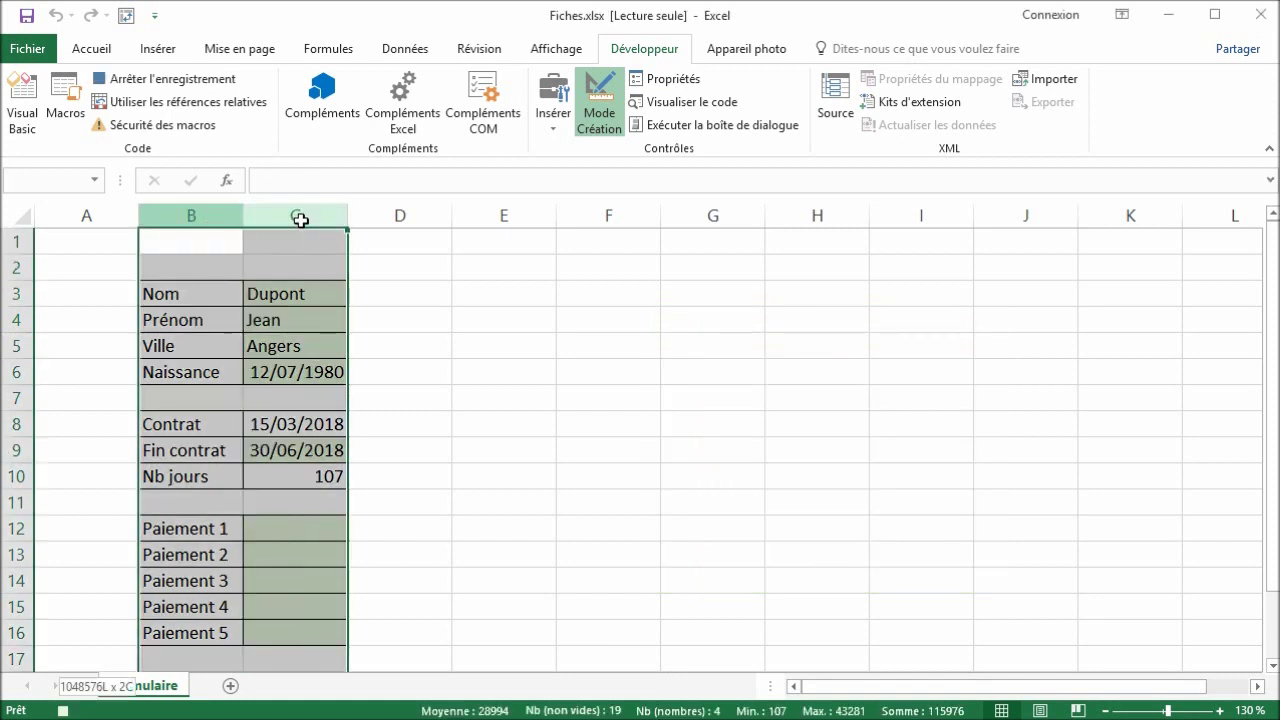
right_click(283, 213)
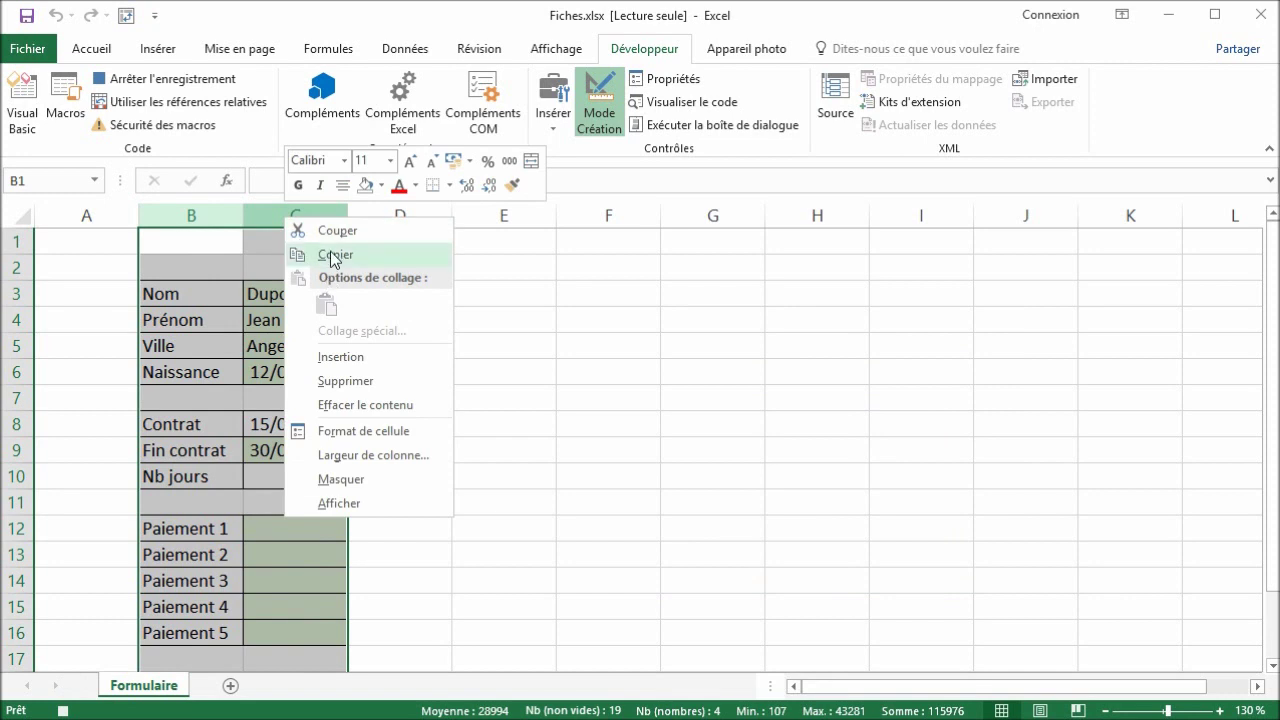
click(333, 256)
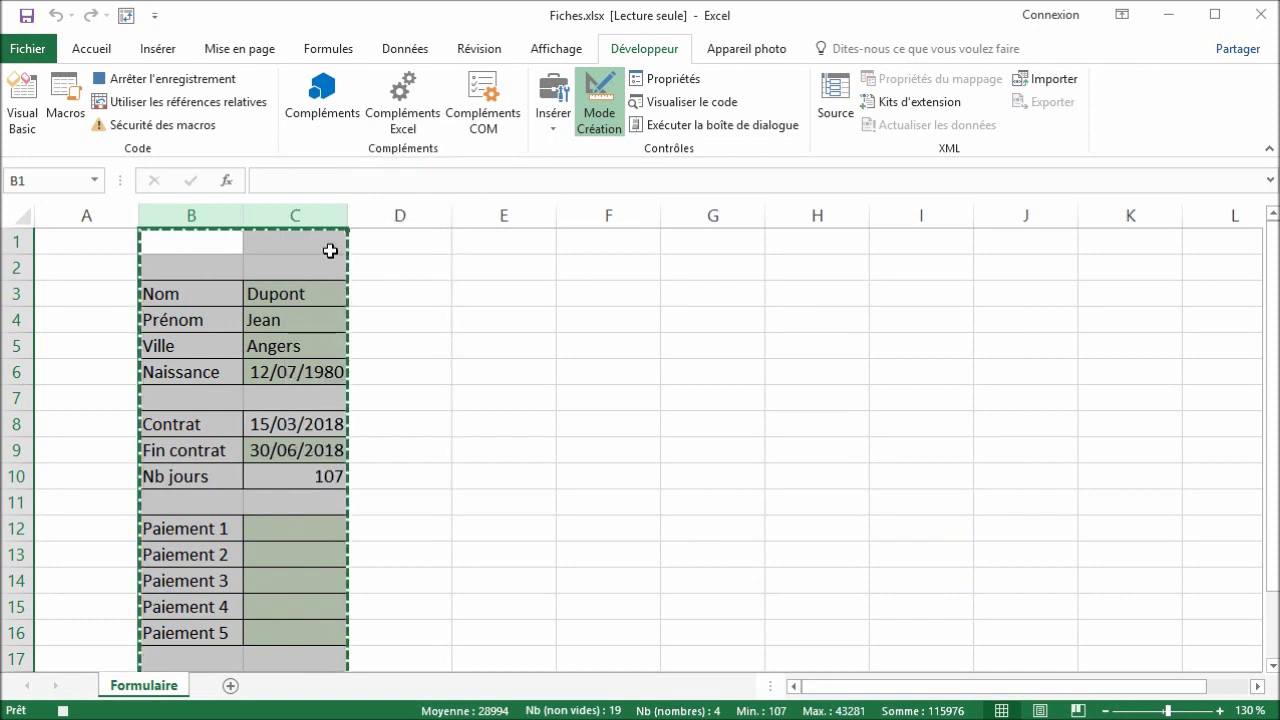
click(231, 686)
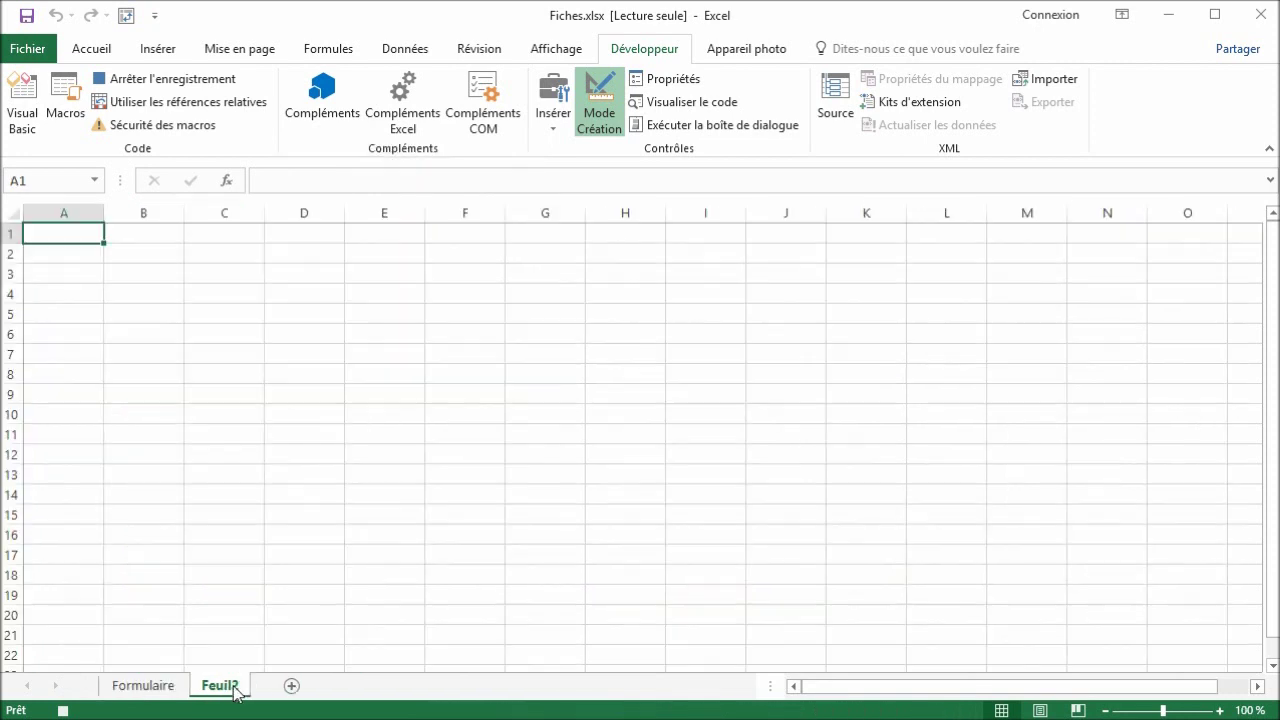
click(163, 236)
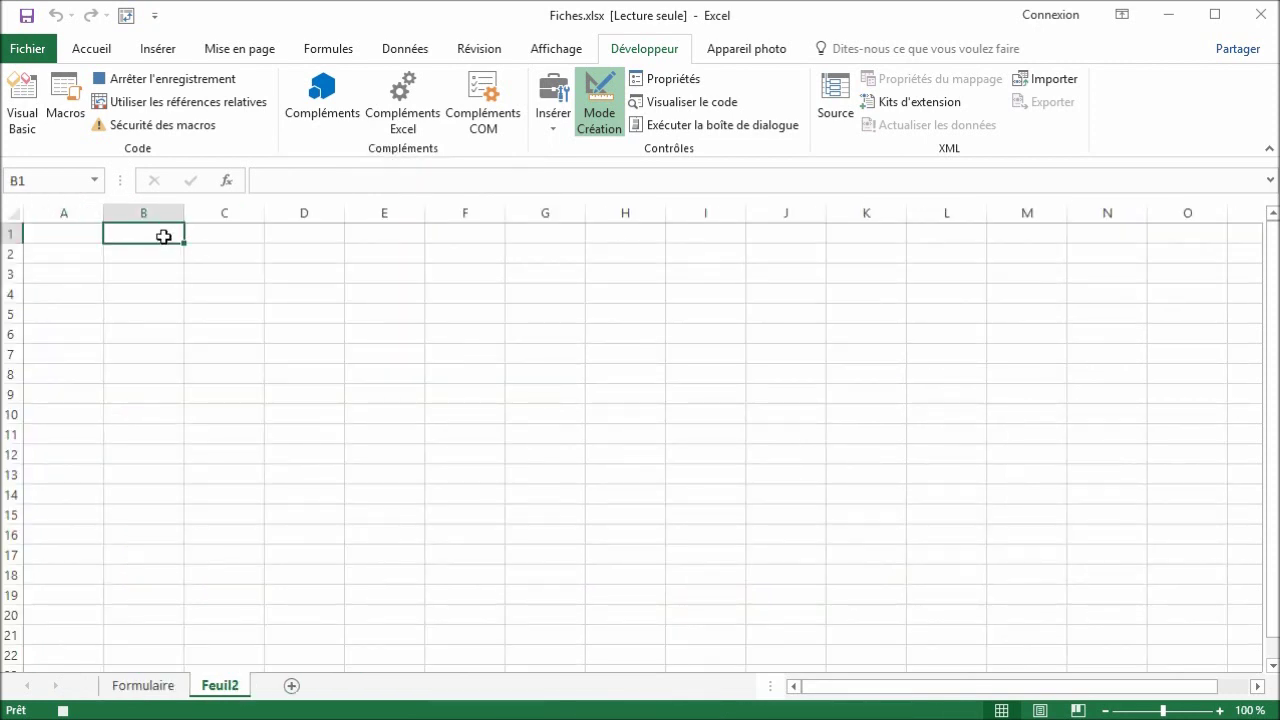
click(97, 50)
click(28, 125)
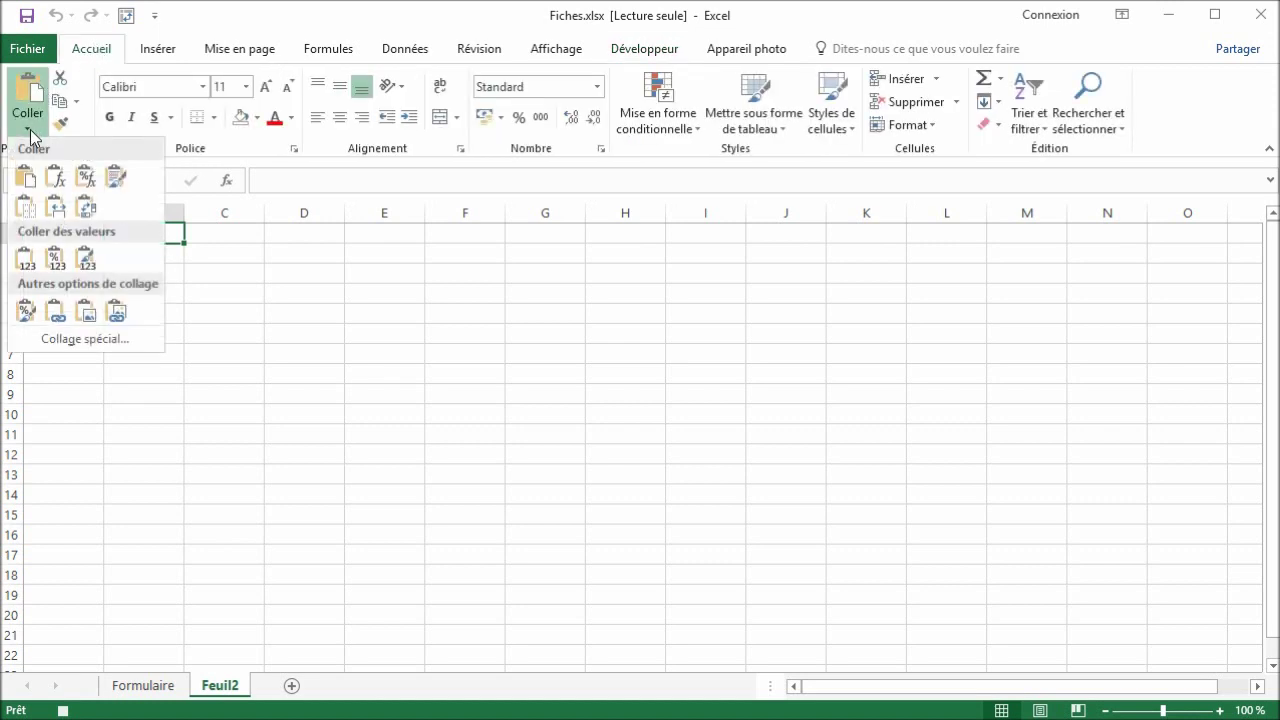
click(87, 262)
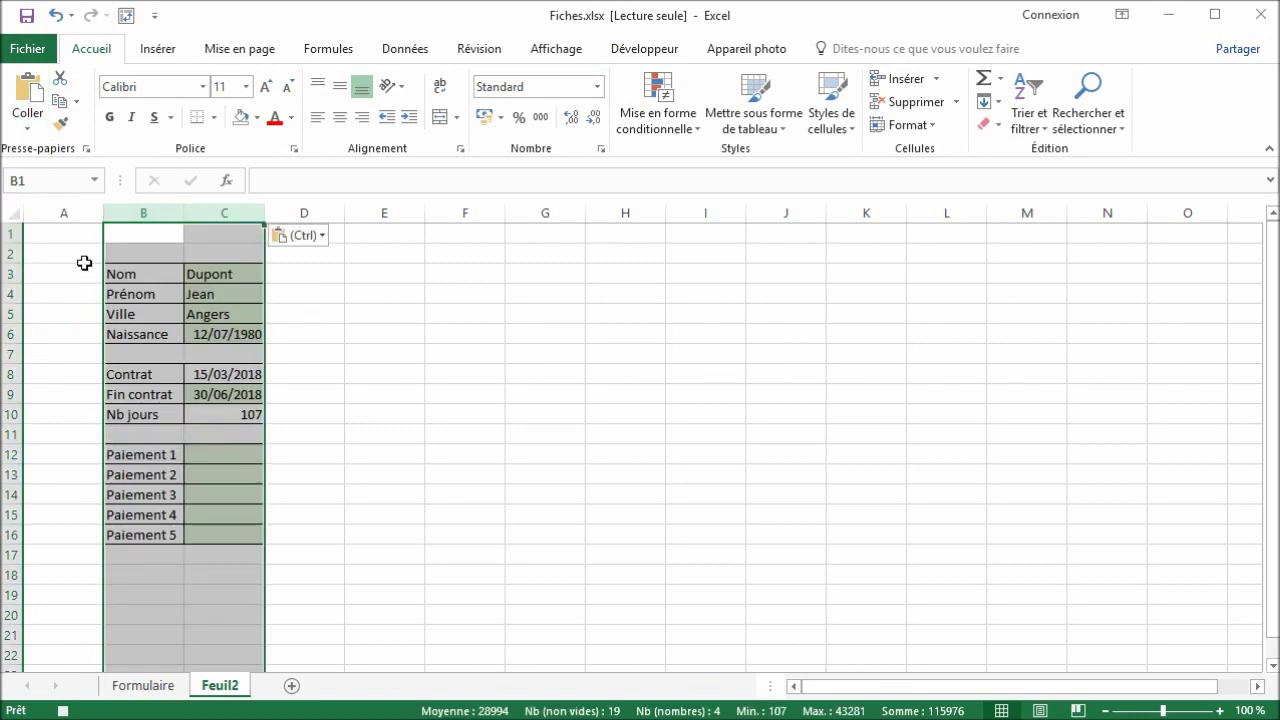
- Rename the Feuil2 sheet to Jean
double_click(222, 686)
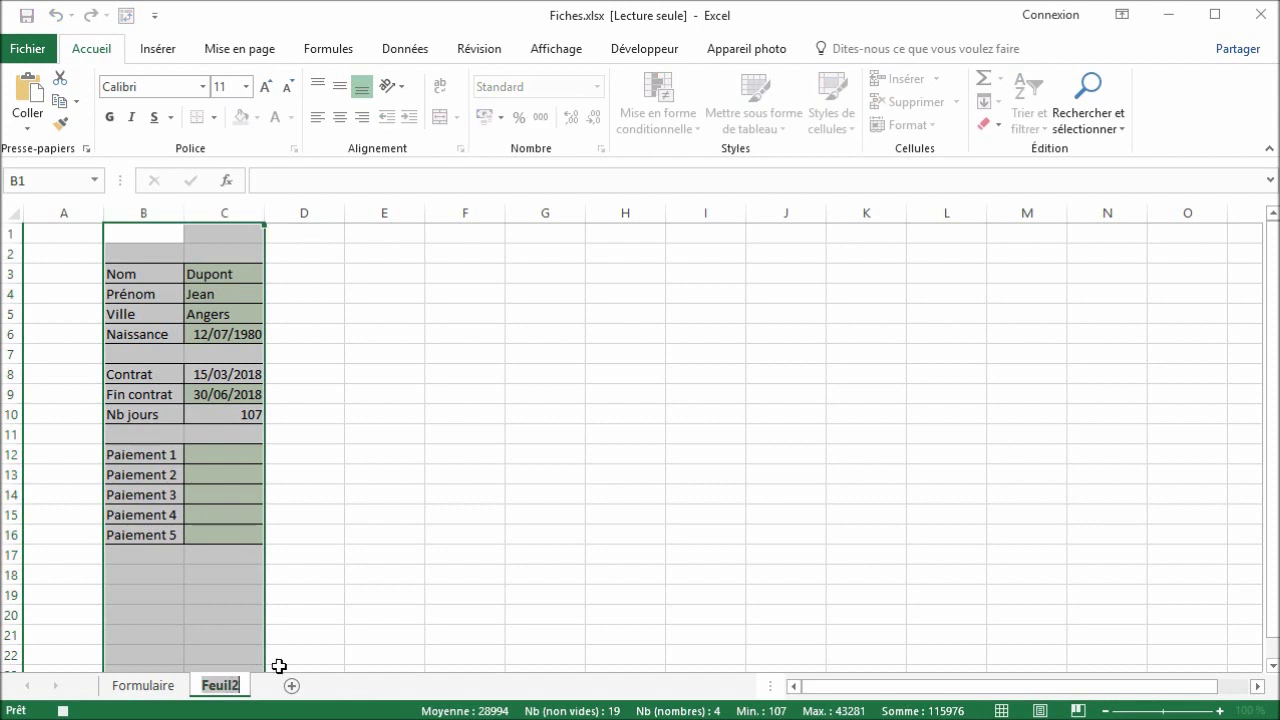
text(Jean)
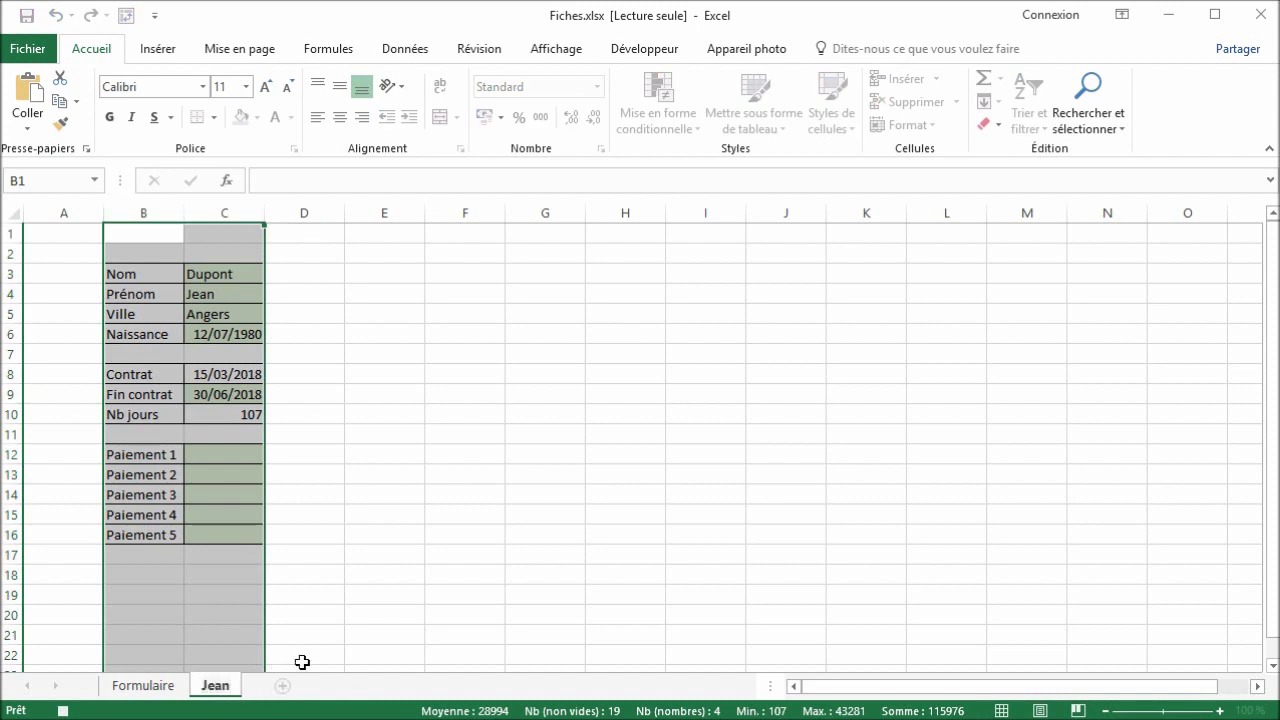
key(Return)
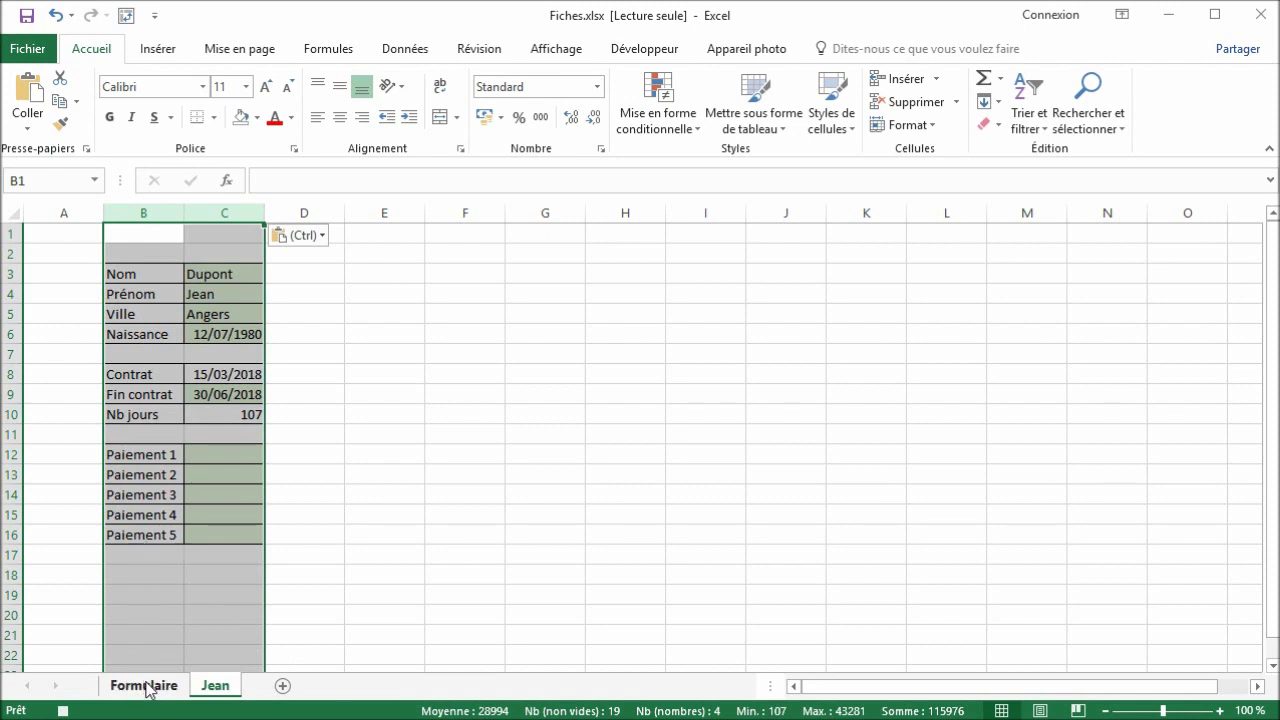
- On Formulaire, empty cells C3:C6 and C9, then stop the macro recording
click(146, 688)
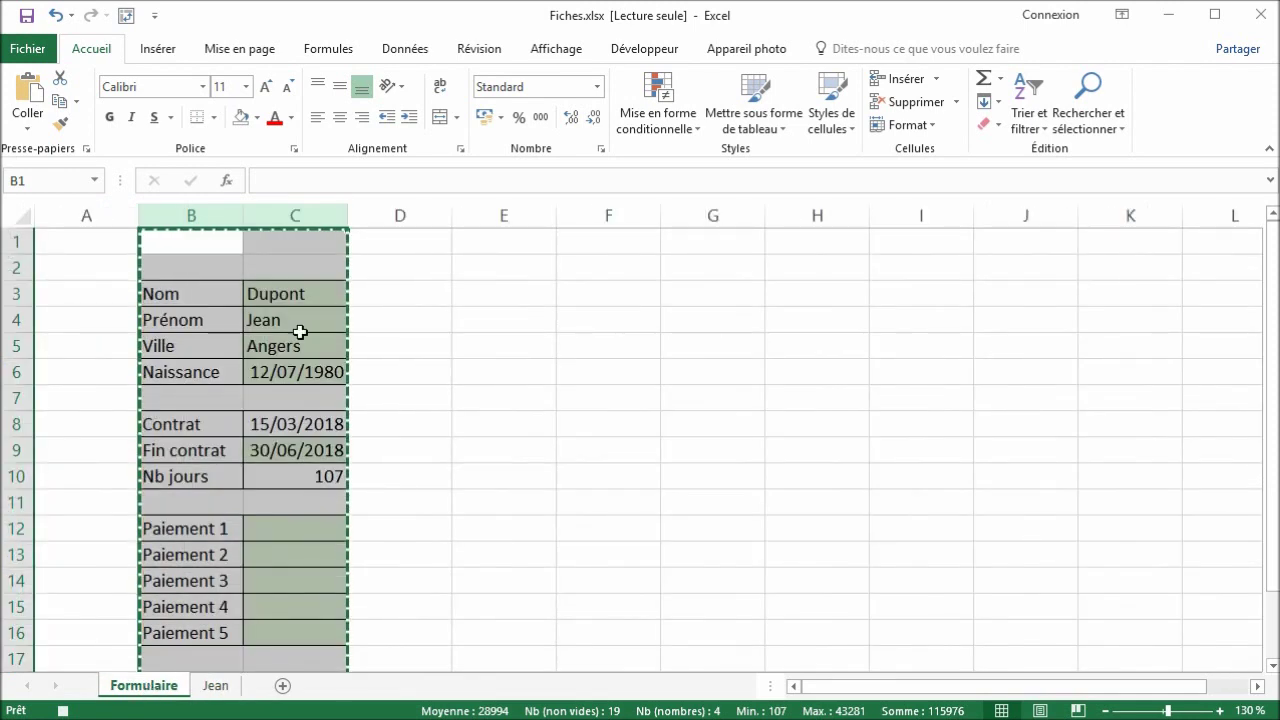
drag(288, 292, 285, 367)
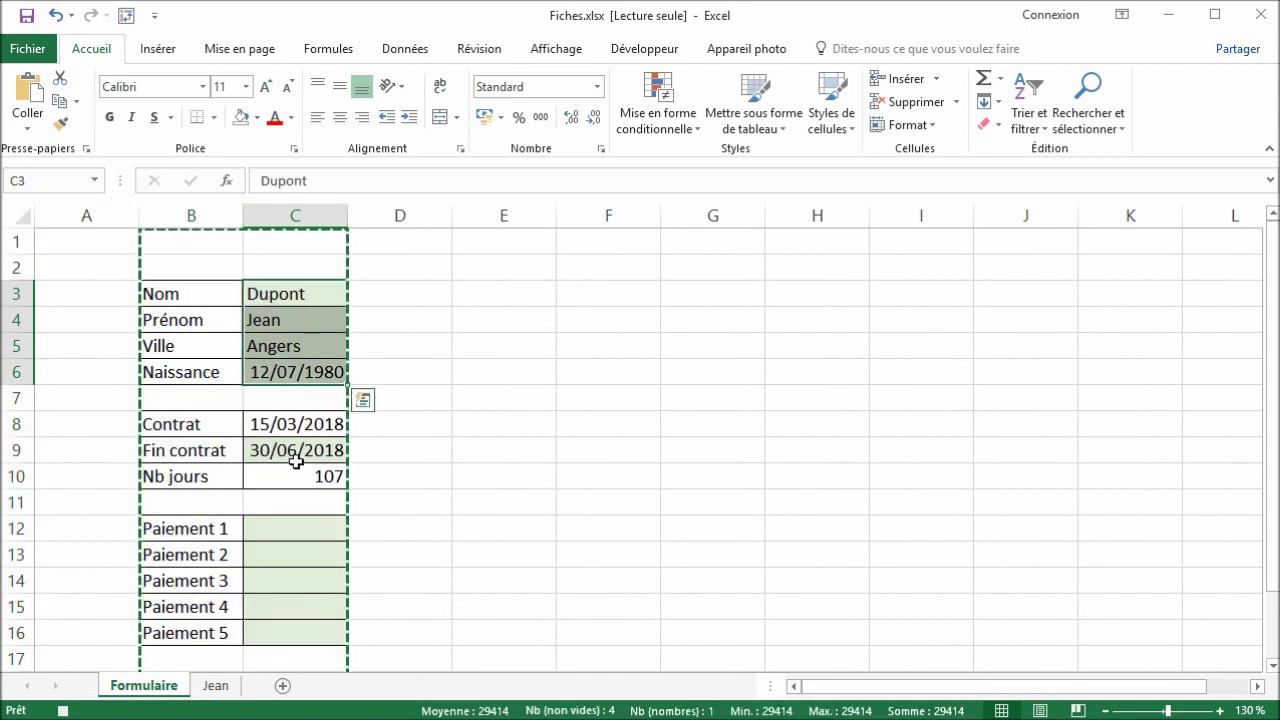
key(Delete)
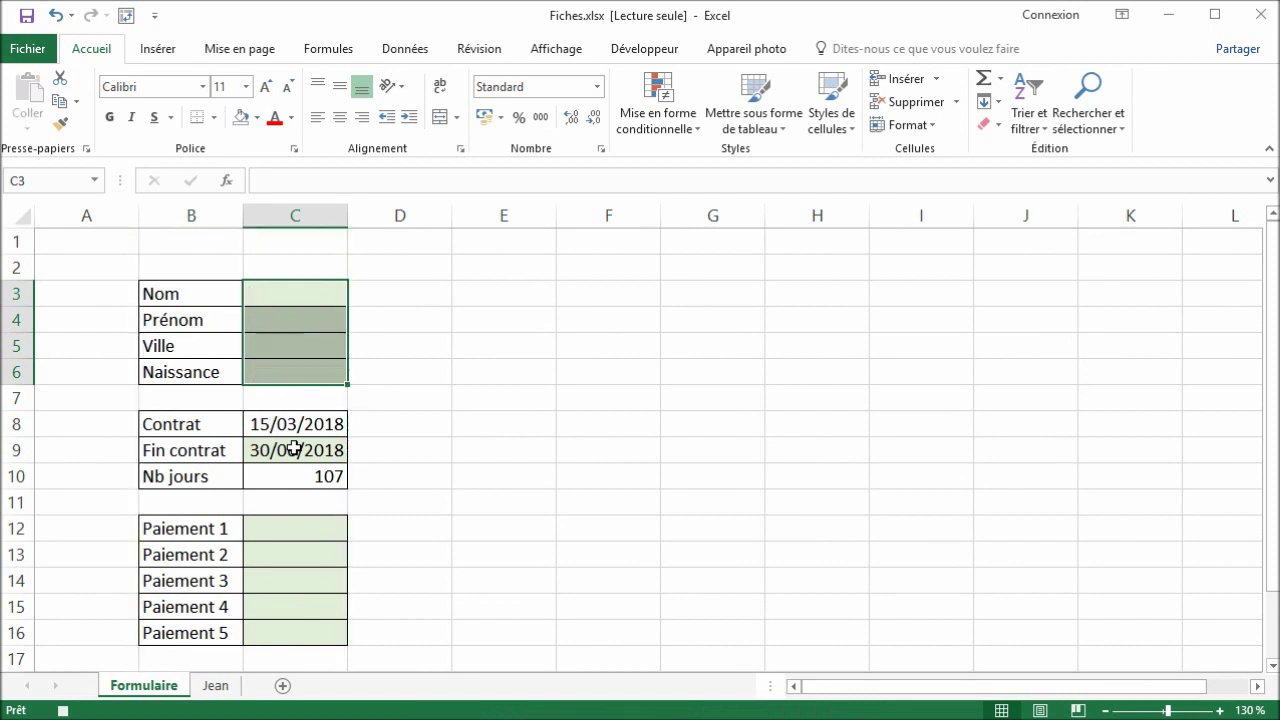
click(297, 450)
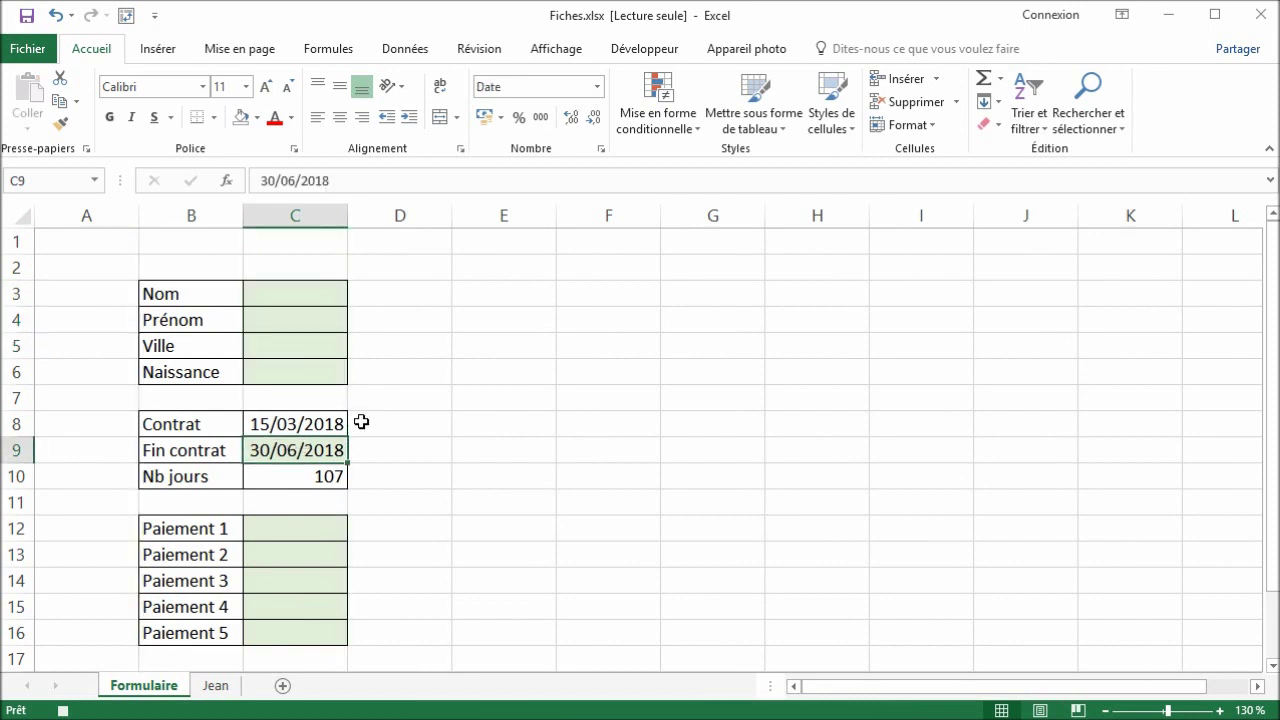
key(Delete)
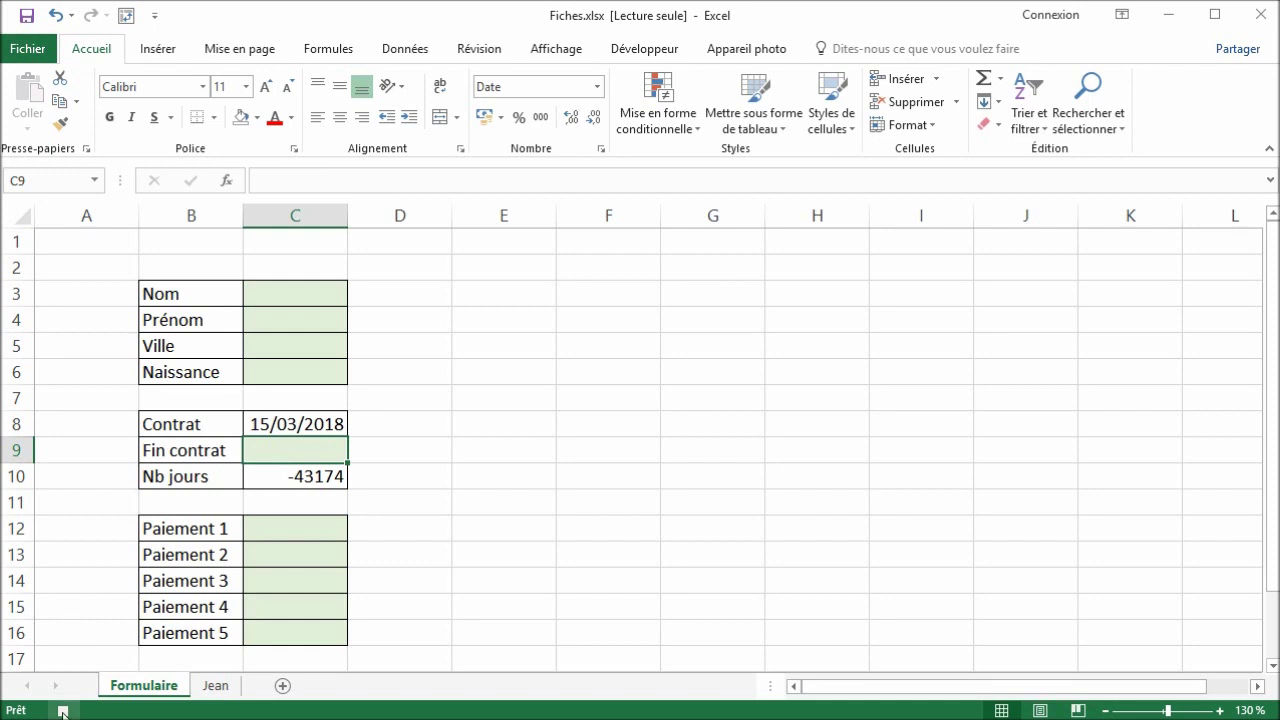
click(62, 711)
- Open the Fiche macro in the VBA editor through Macros > Modifier
click(650, 53)
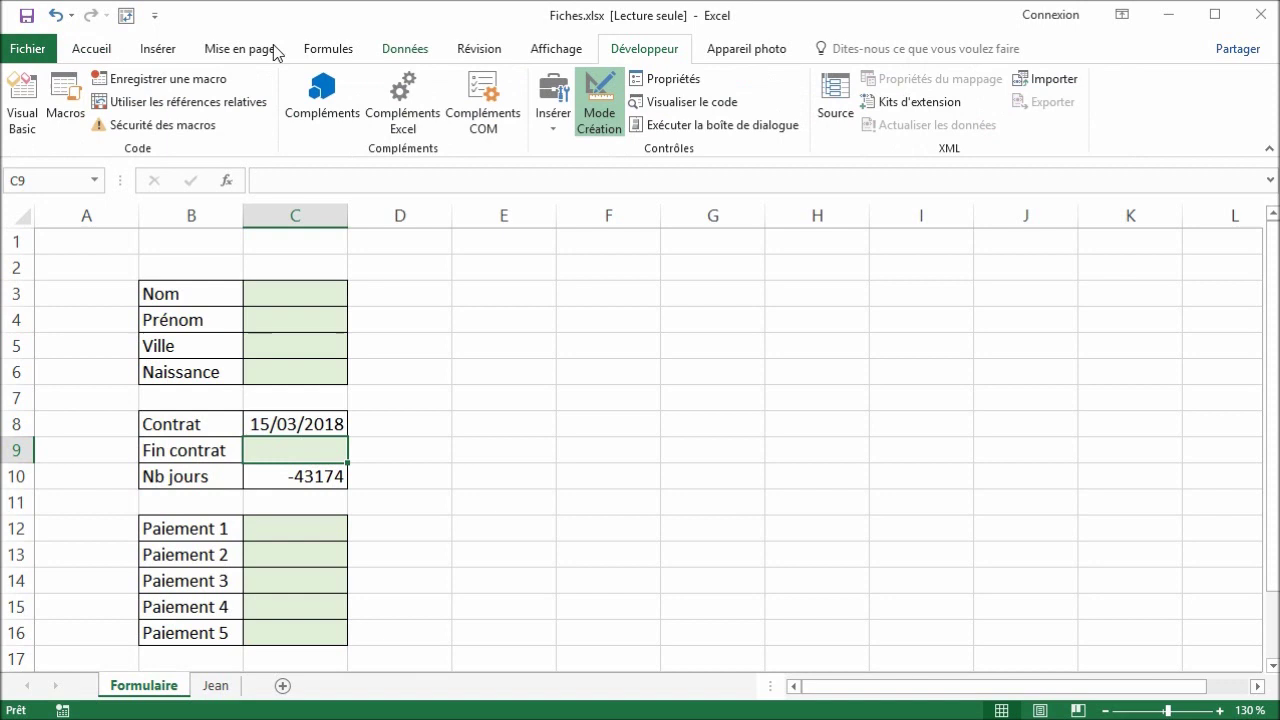
click(73, 97)
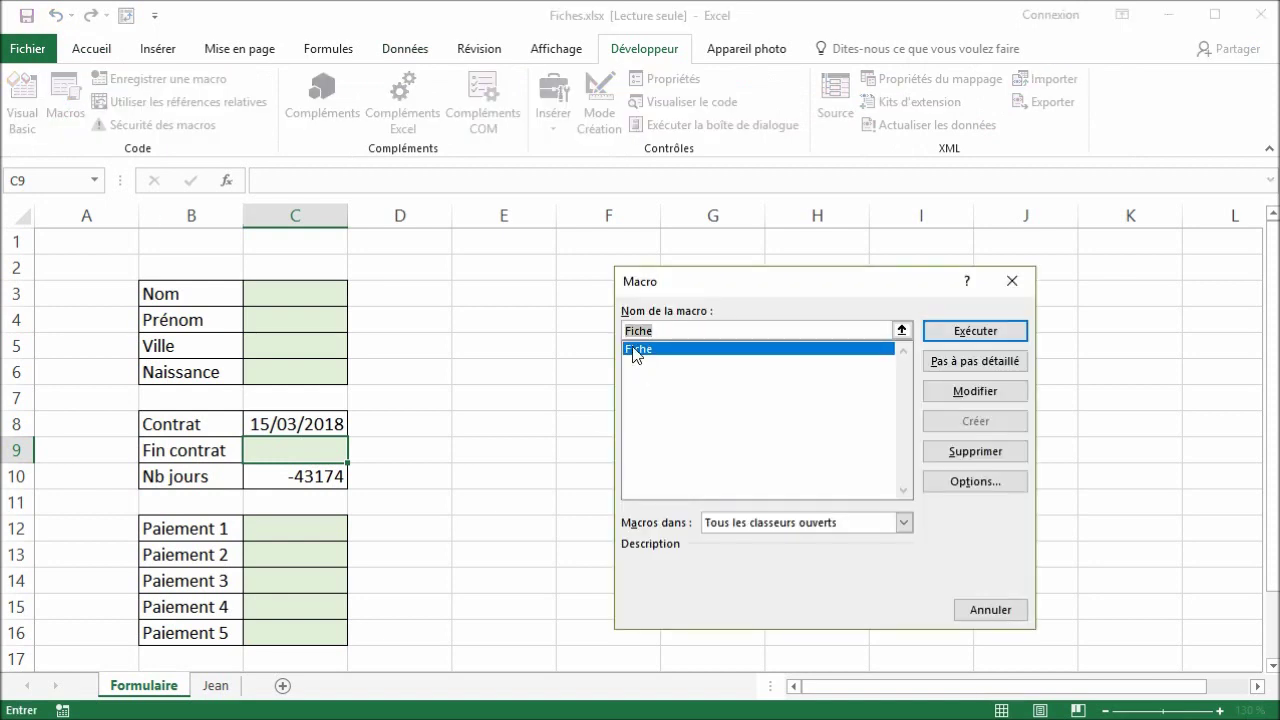
click(955, 393)
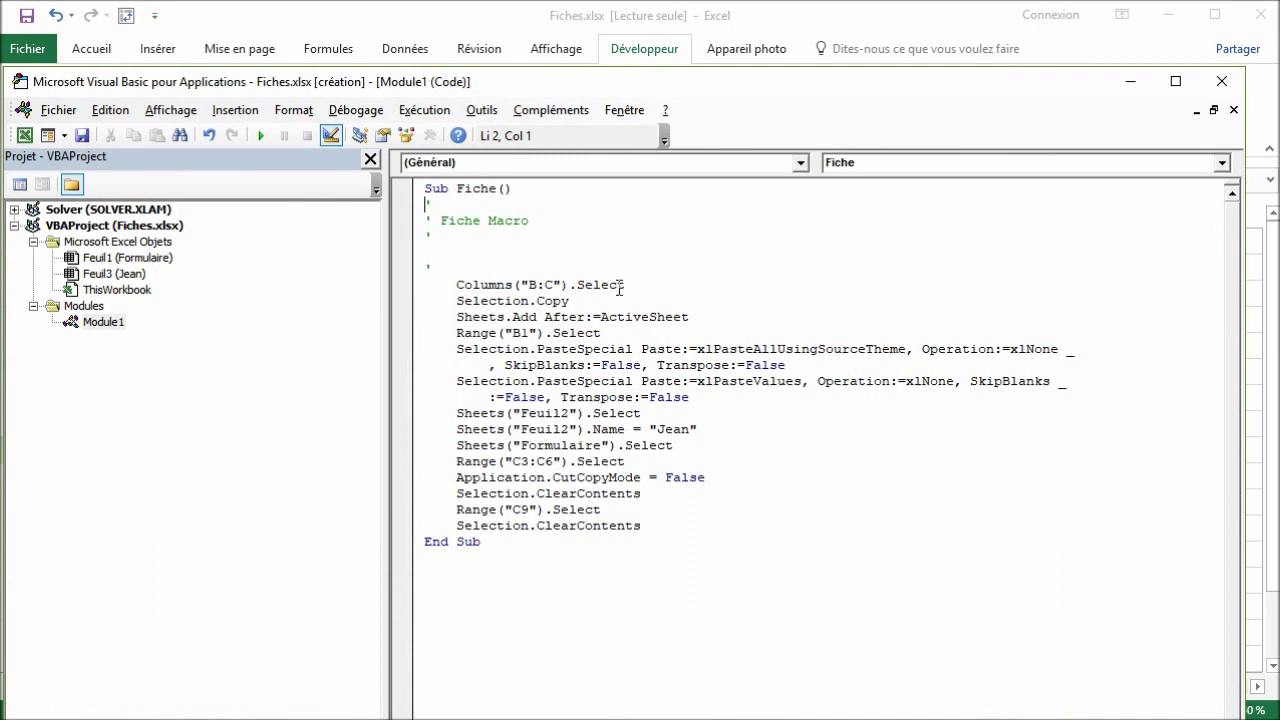
- Select the Sheets("Formulaire").Select line for reuse and place the cursor at the macro body's start
drag(627, 289, 461, 286)
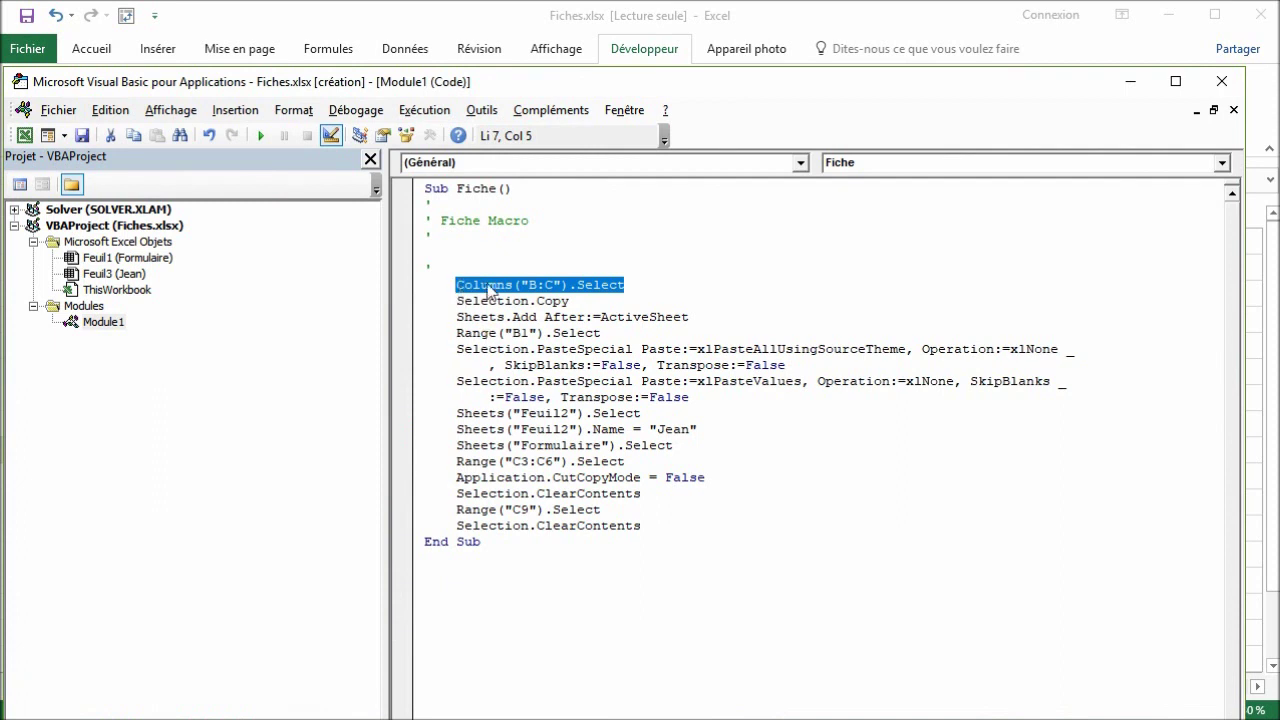
click(491, 300)
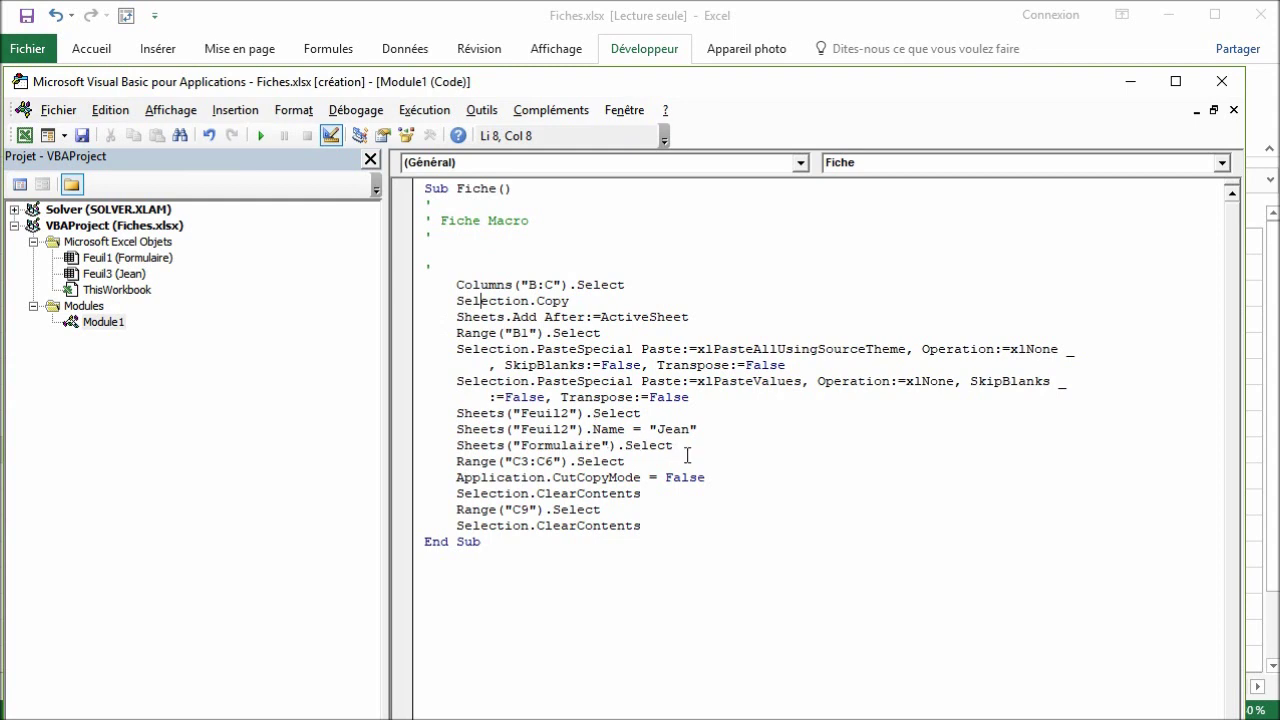
drag(673, 445, 480, 445)
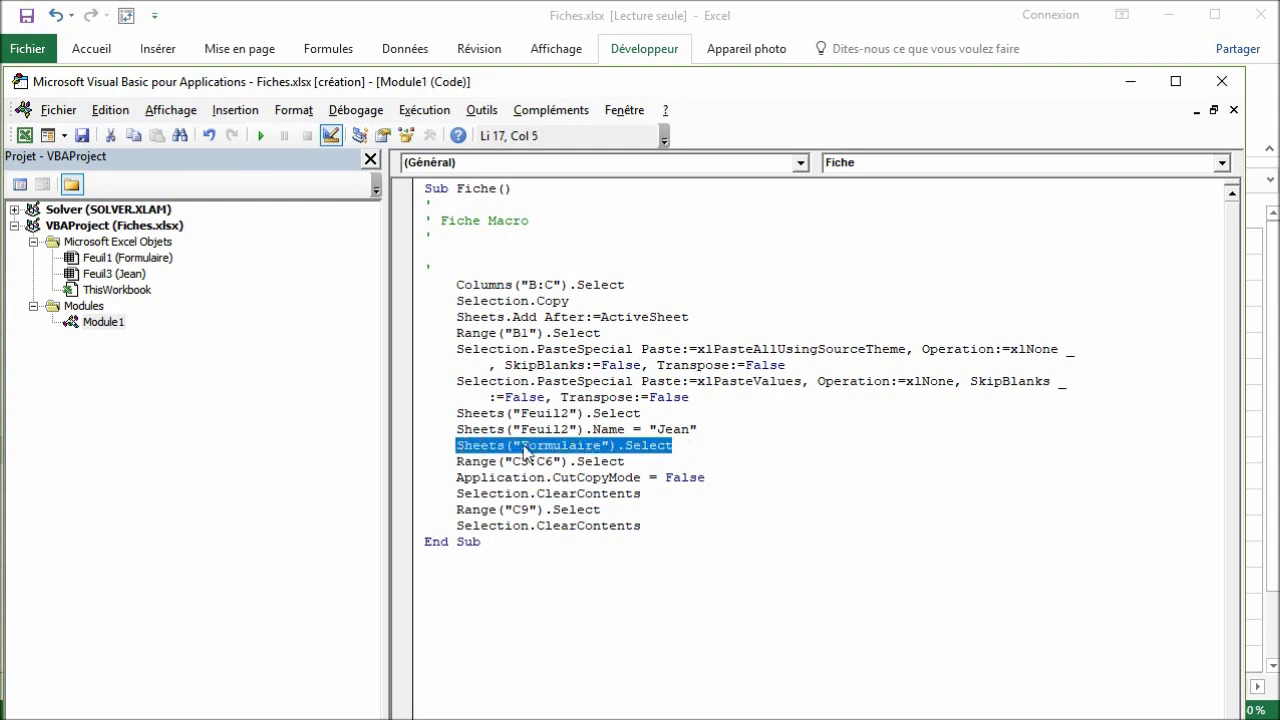
click(640, 447)
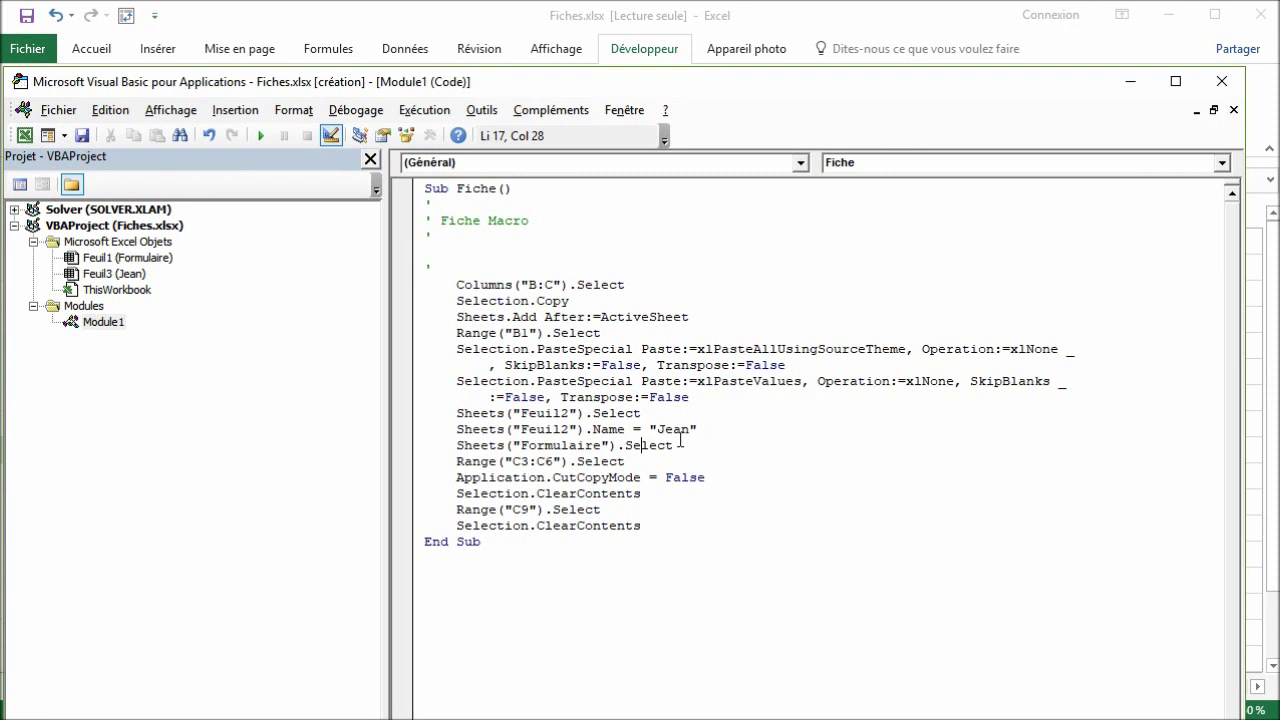
drag(679, 448, 456, 446)
key(ctrl+c)
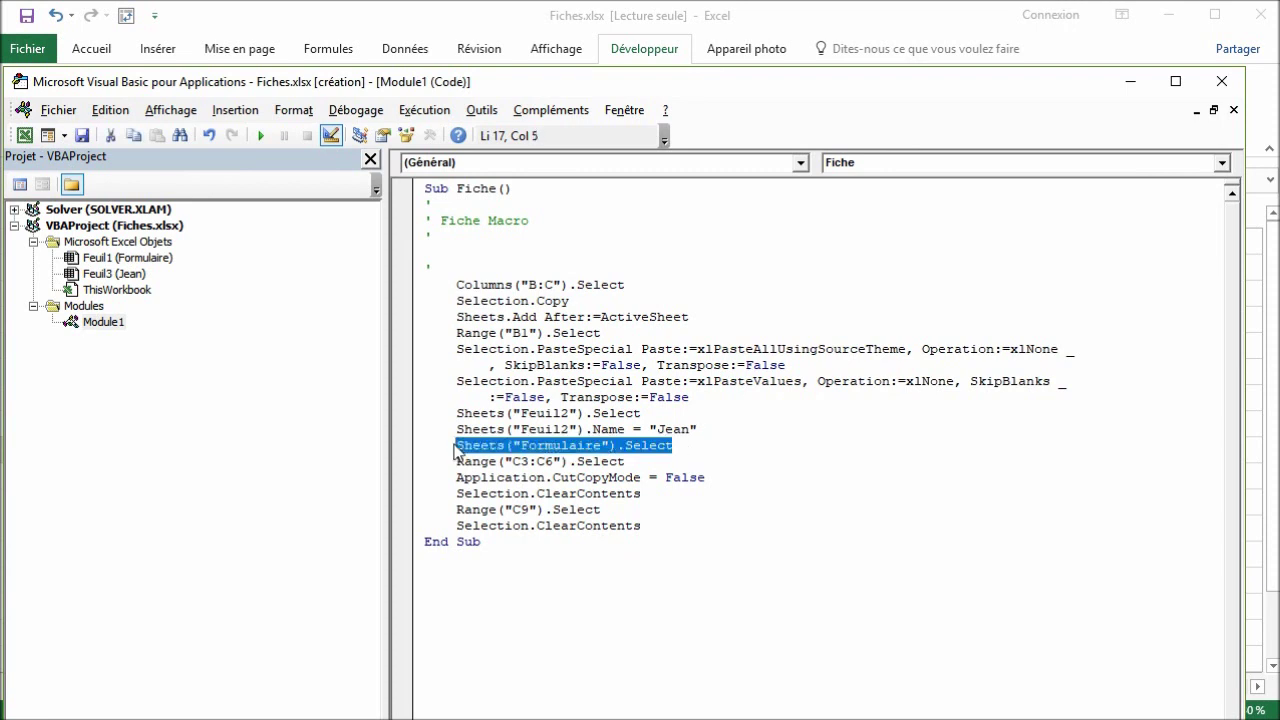
click(456, 285)
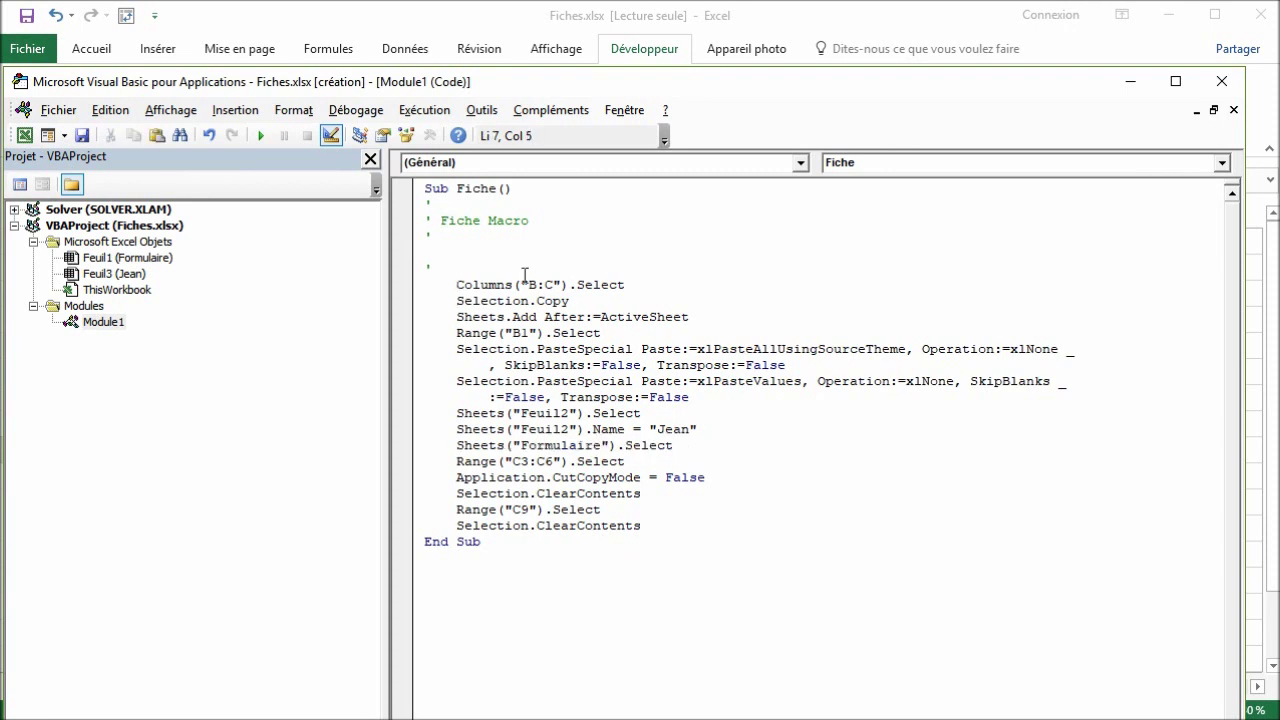
- Paste Sheets("Formulaire").Select on a new line above Columns("B:C").Select
key(Return)
key(ctrl+v)
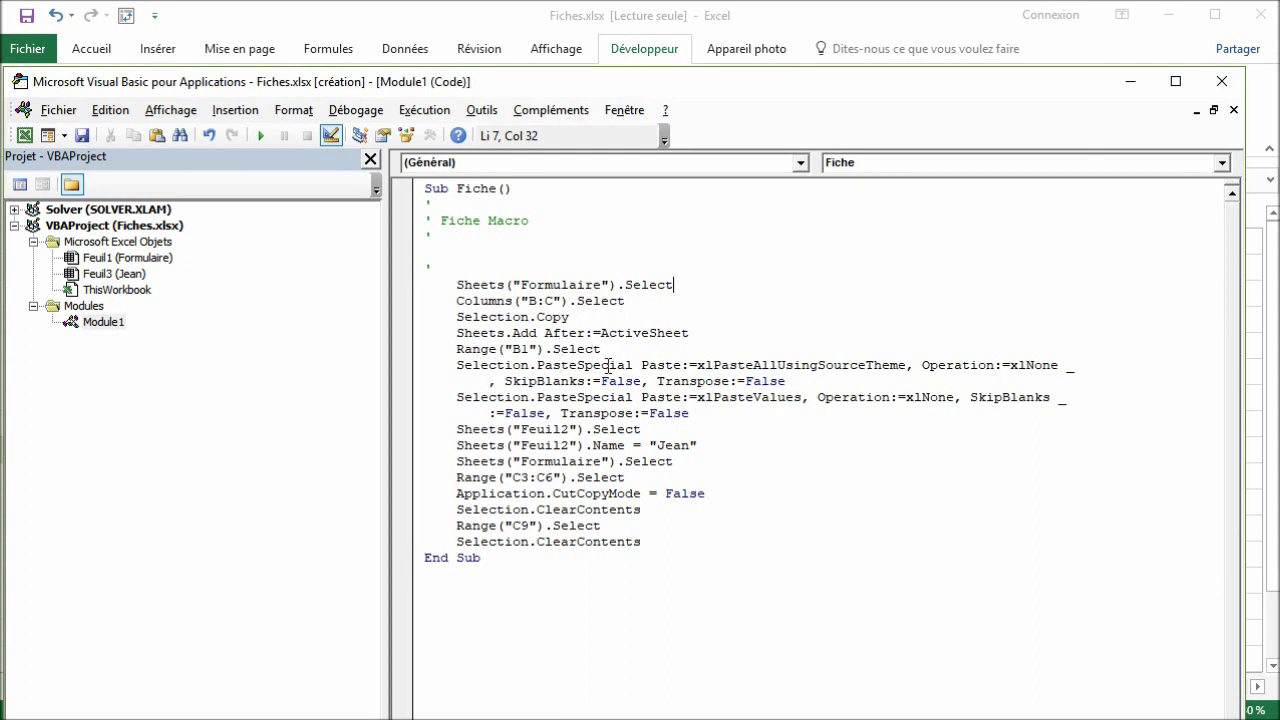
drag(633, 365, 541, 366)
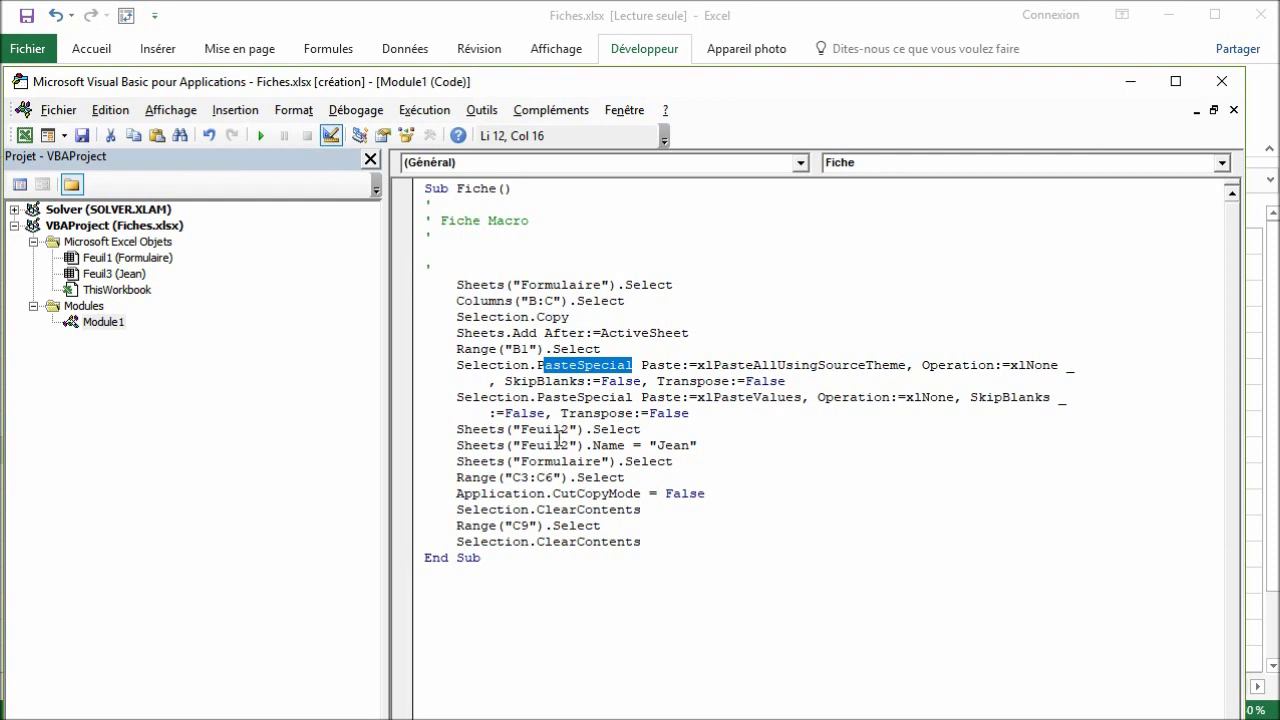
- Point out the hard-coded Feuil2 and "Jean" in the code, then move the editor aside
double_click(556, 430)
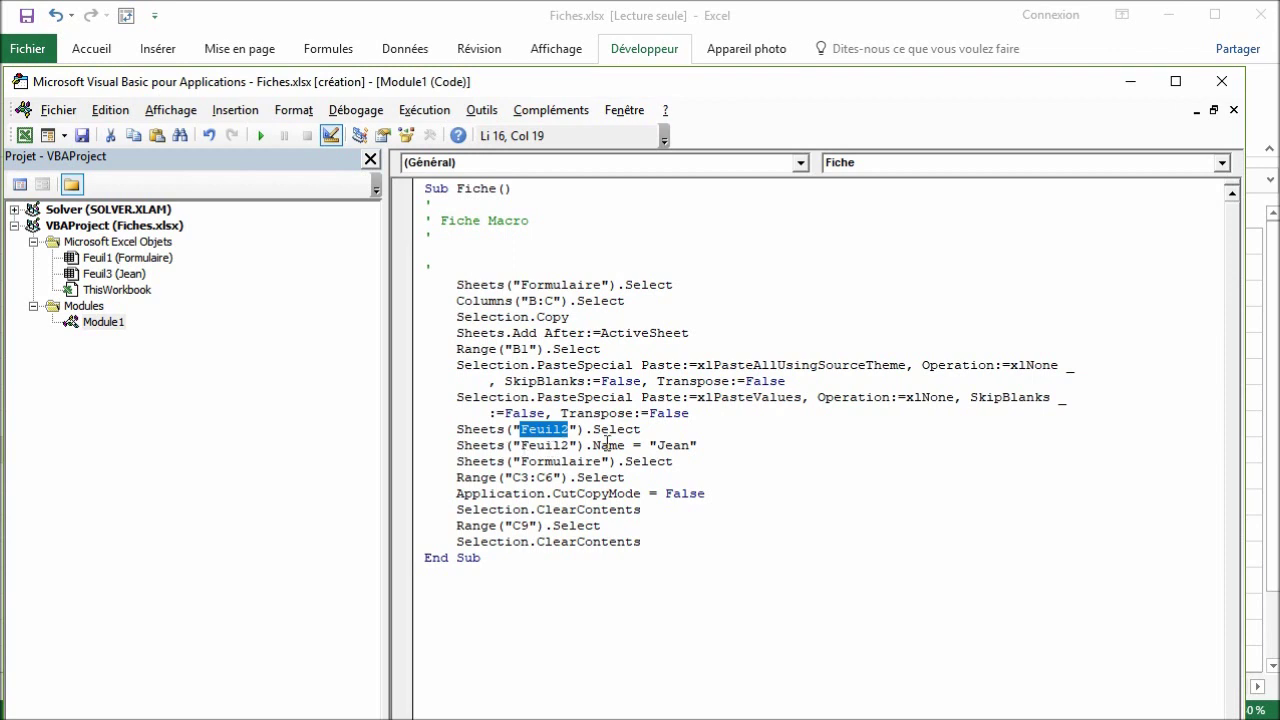
double_click(607, 445)
double_click(548, 445)
double_click(673, 445)
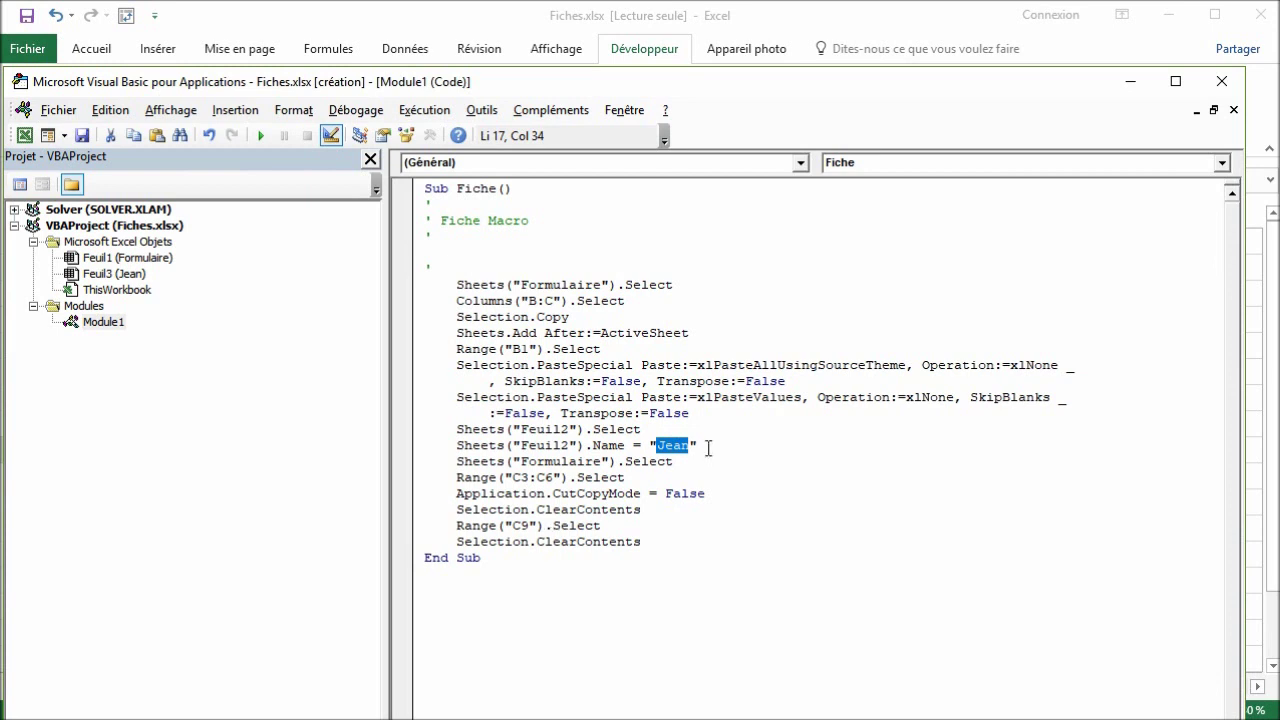
drag(709, 447, 648, 447)
drag(292, 84, 763, 75)
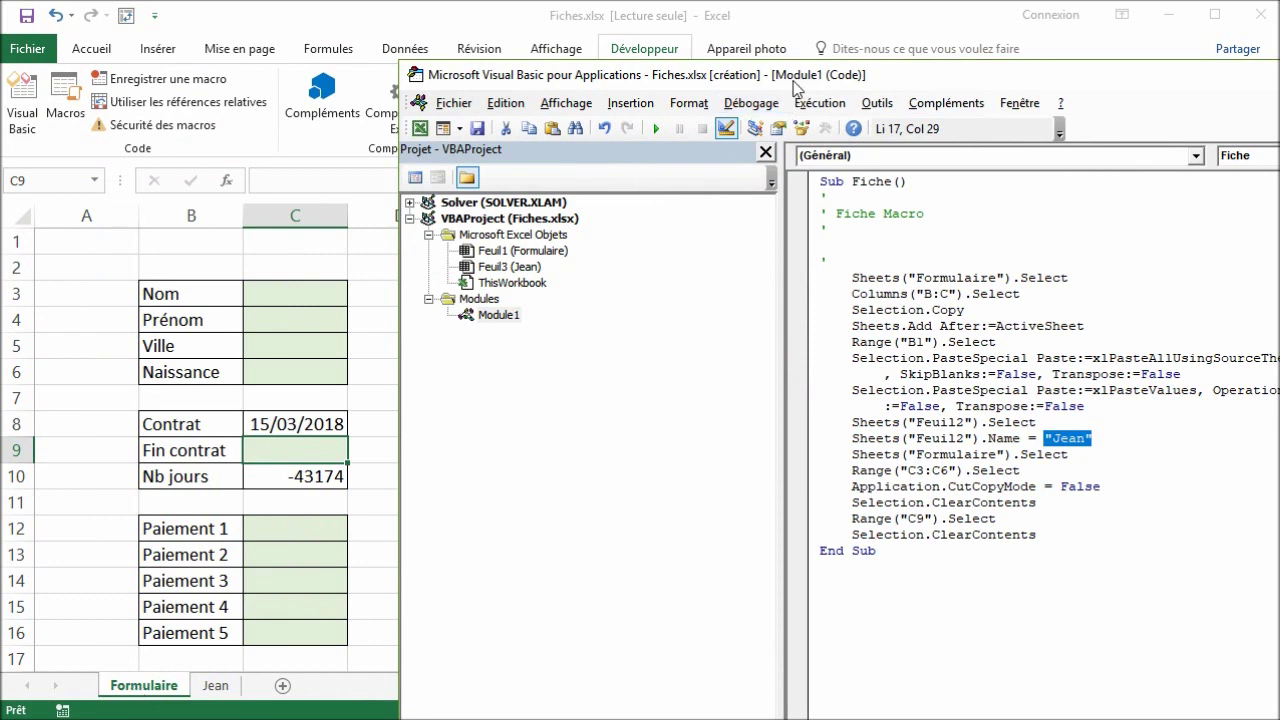
- Add Nom = Range("C3").Value & " " & Range("C4").Value after the Formulaire selection line
drag(793, 87, 585, 83)
click(871, 274)
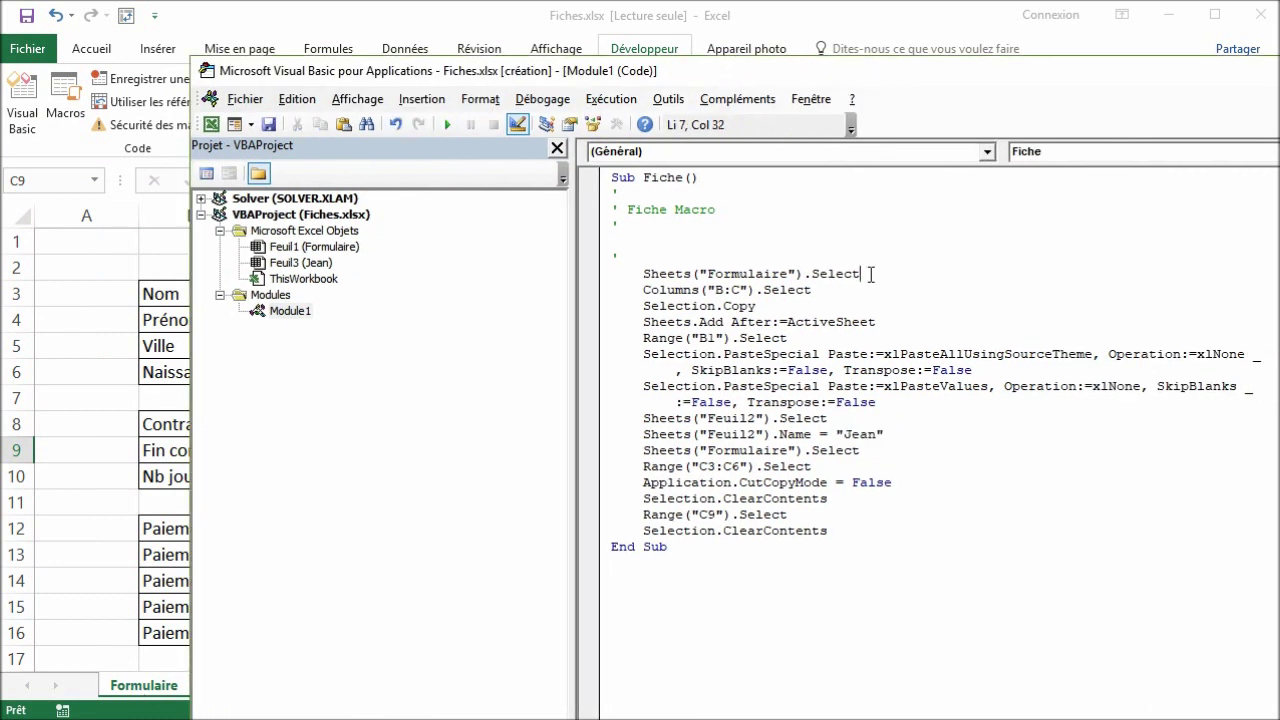
key(Return)
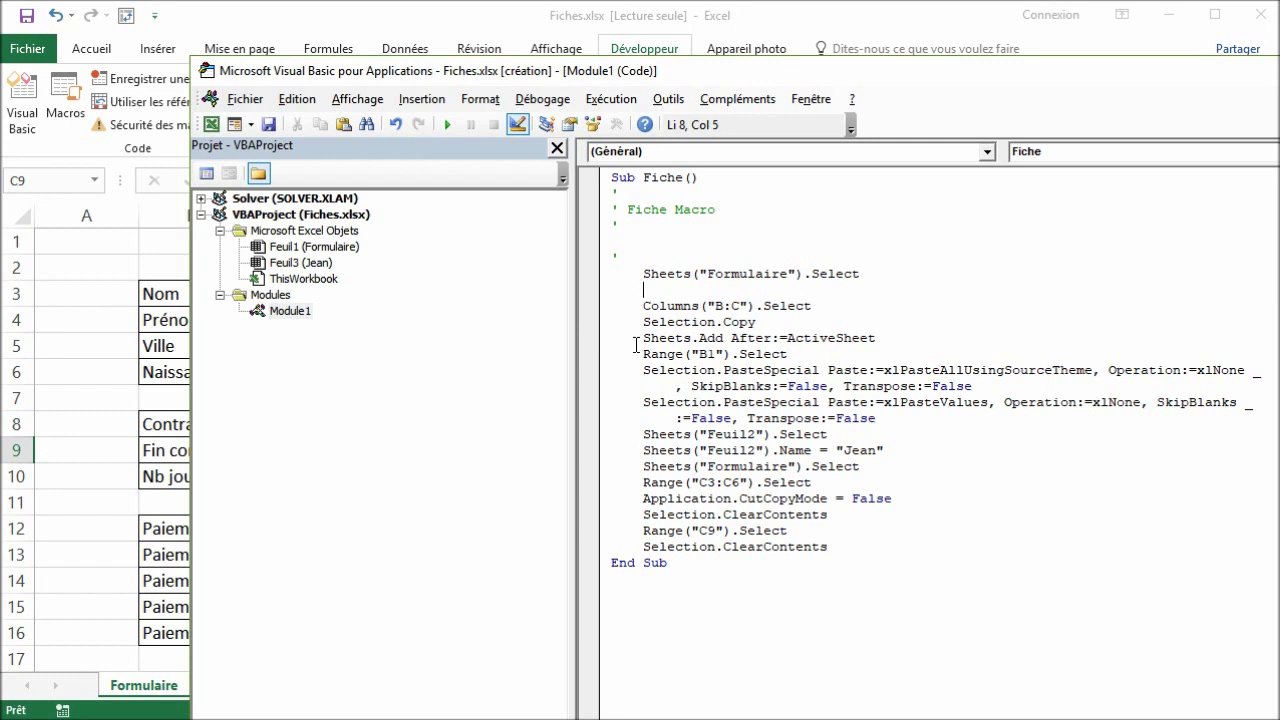
text(No)
text(m=)
text( range(")
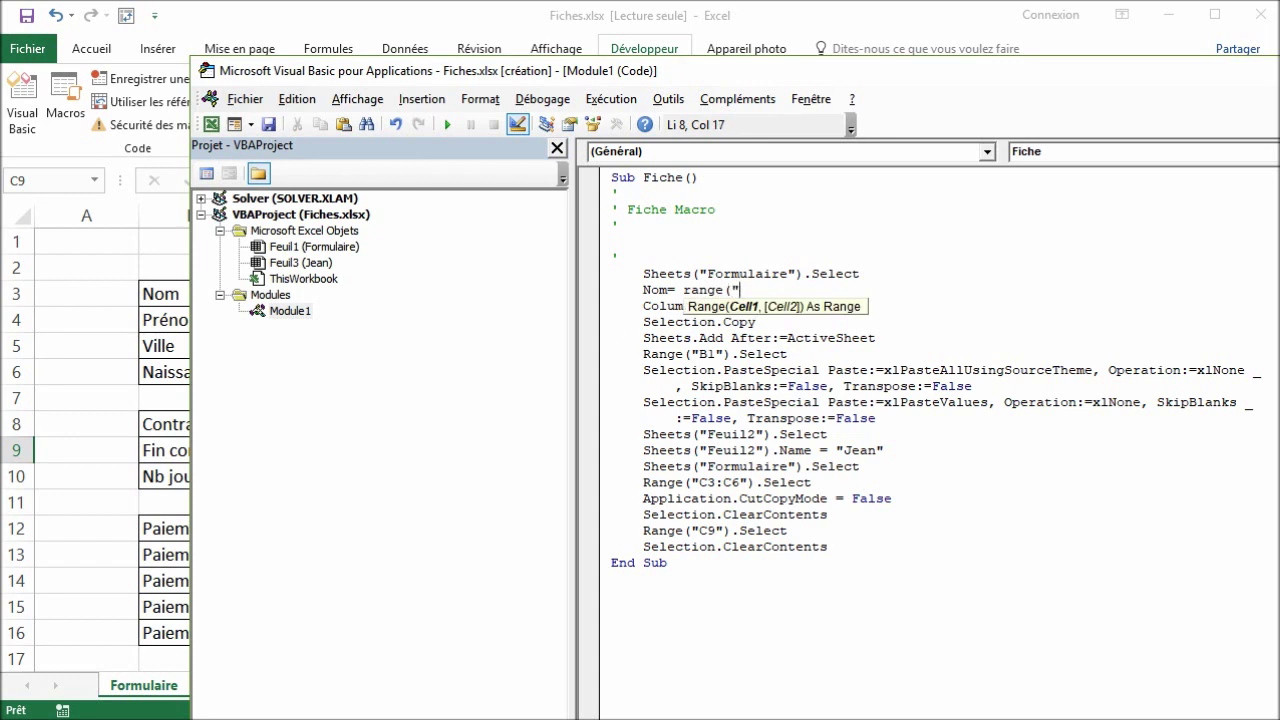
text(C3"))
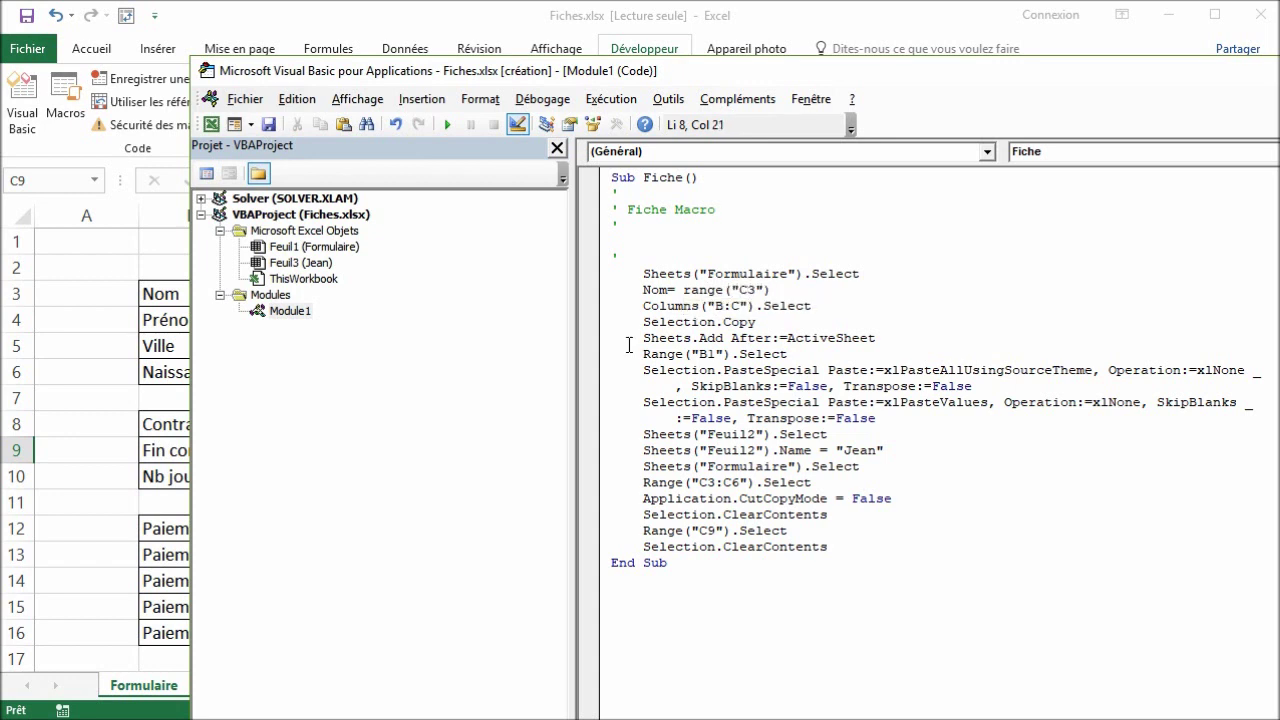
text(.Va)
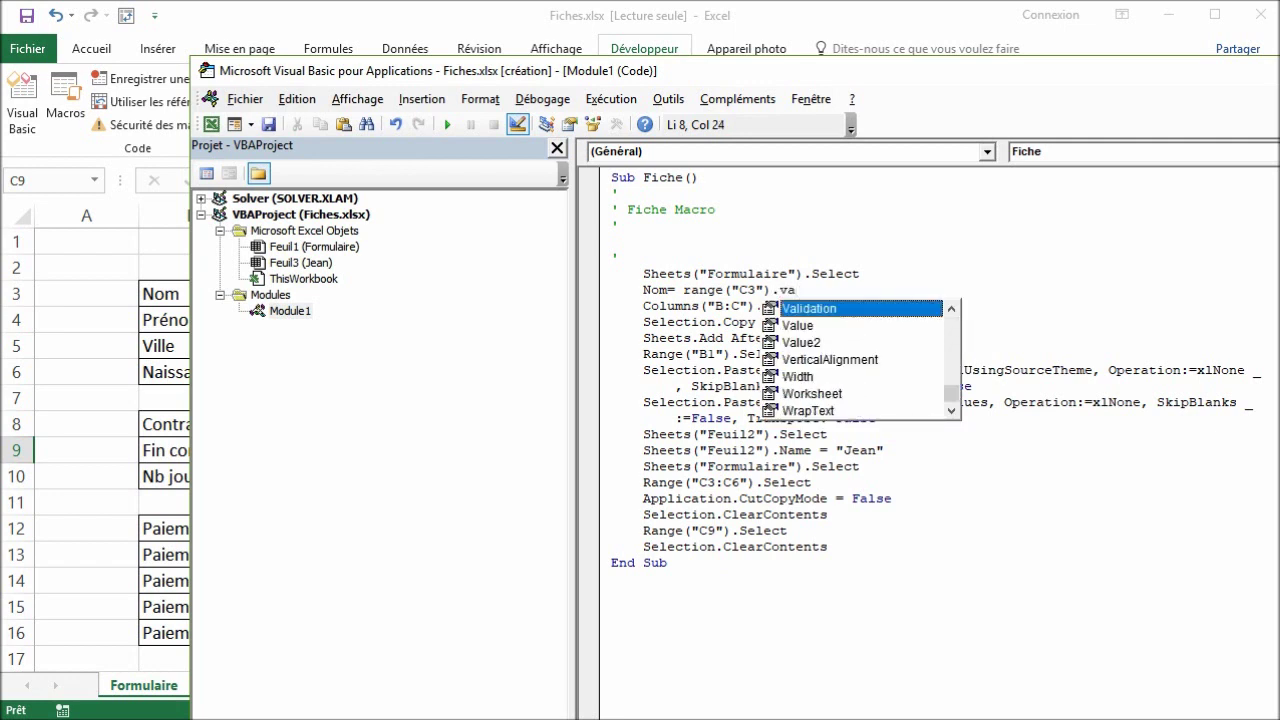
key(Down)
key(Tab)
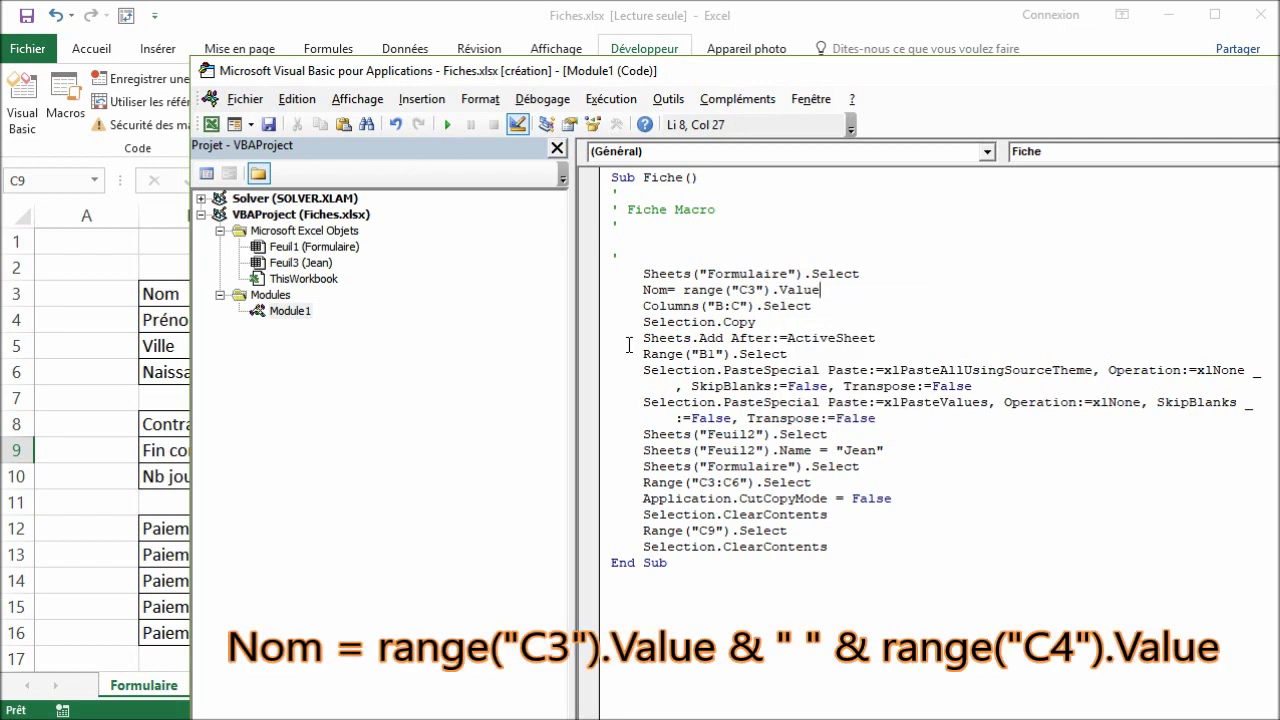
text(& )
text(" " )
text(& )
text(range()
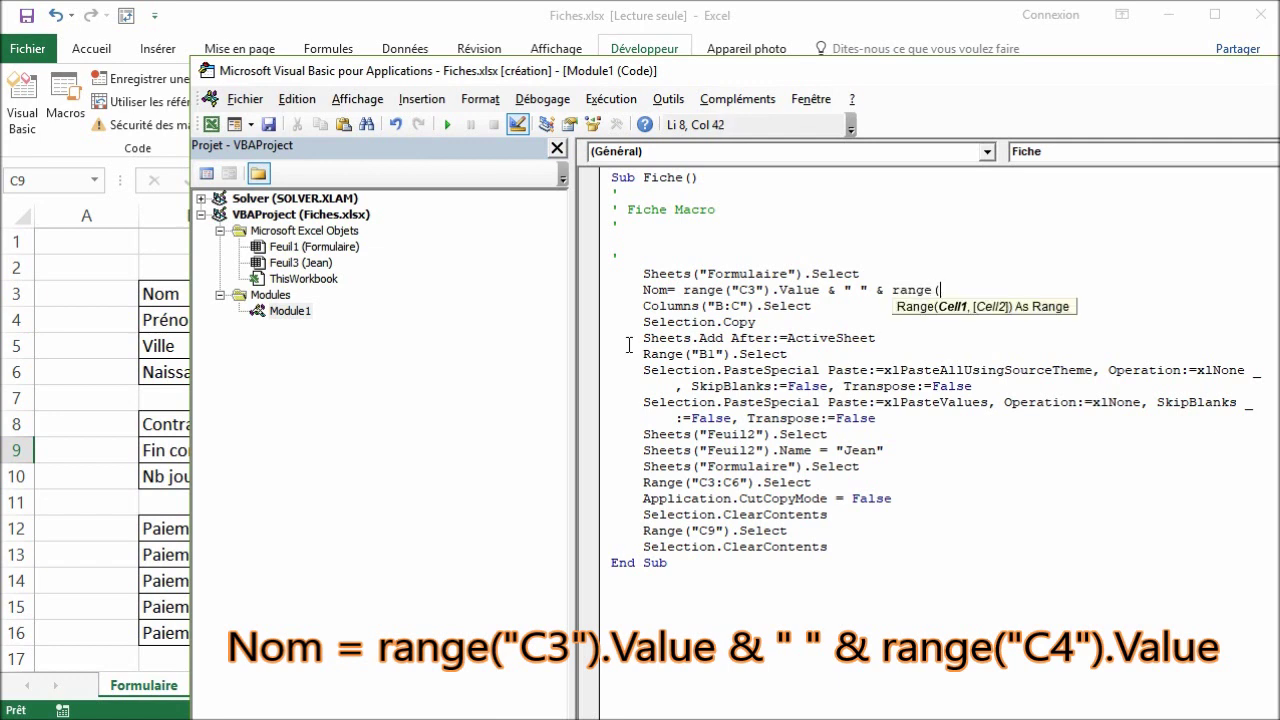
text("C4)
text(").val)
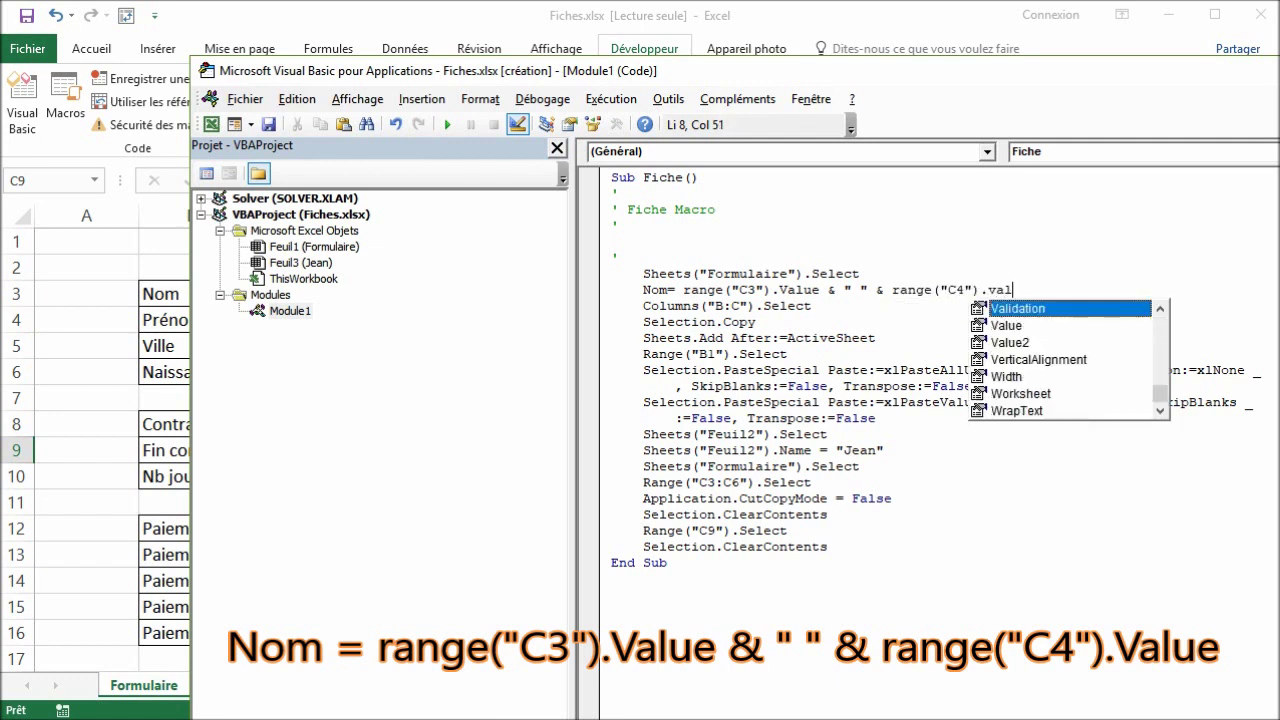
text(u)
key(Tab)
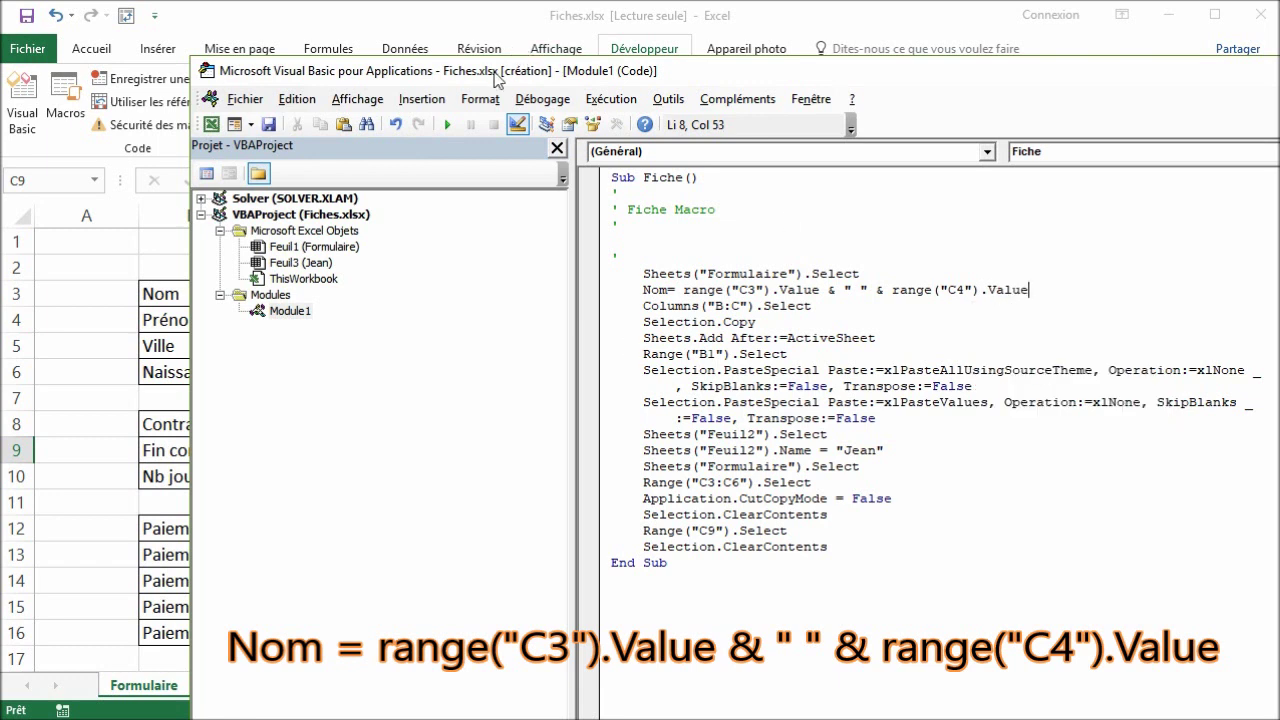
drag(493, 77, 688, 72)
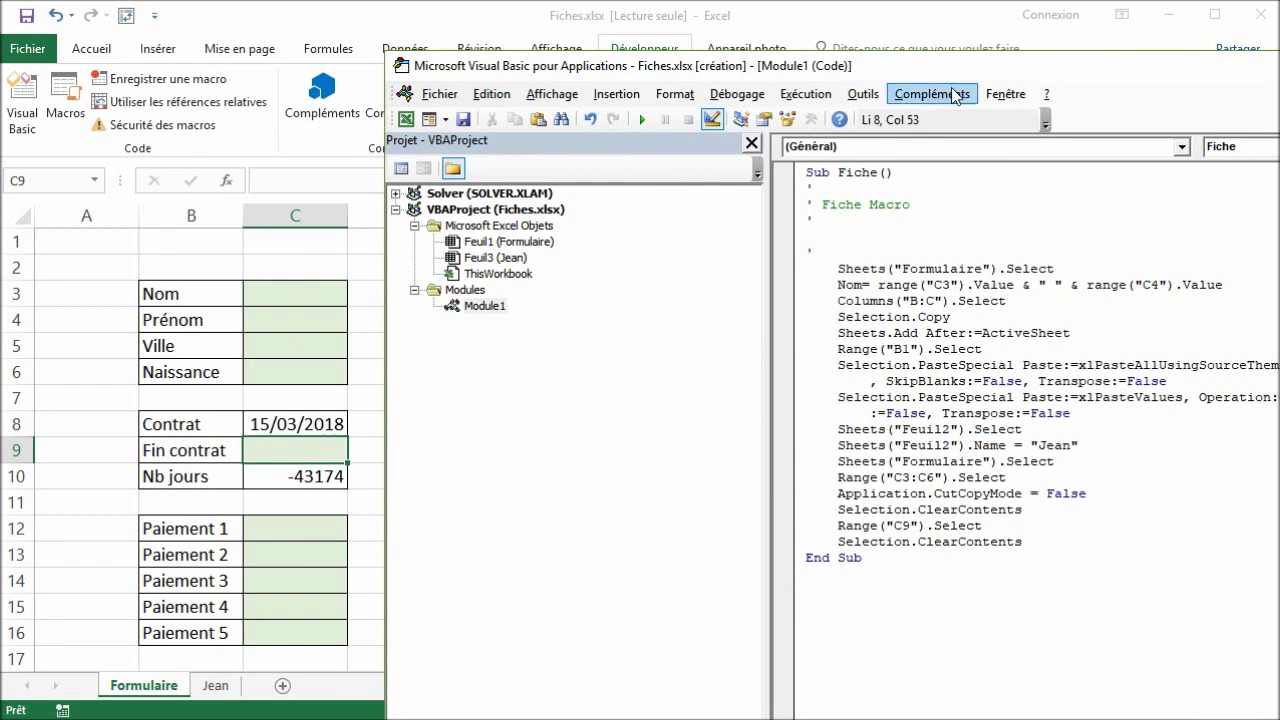
- Replace "Jean" with Nom on the Sheets("Feuil2").Name line
drag(918, 72, 619, 60)
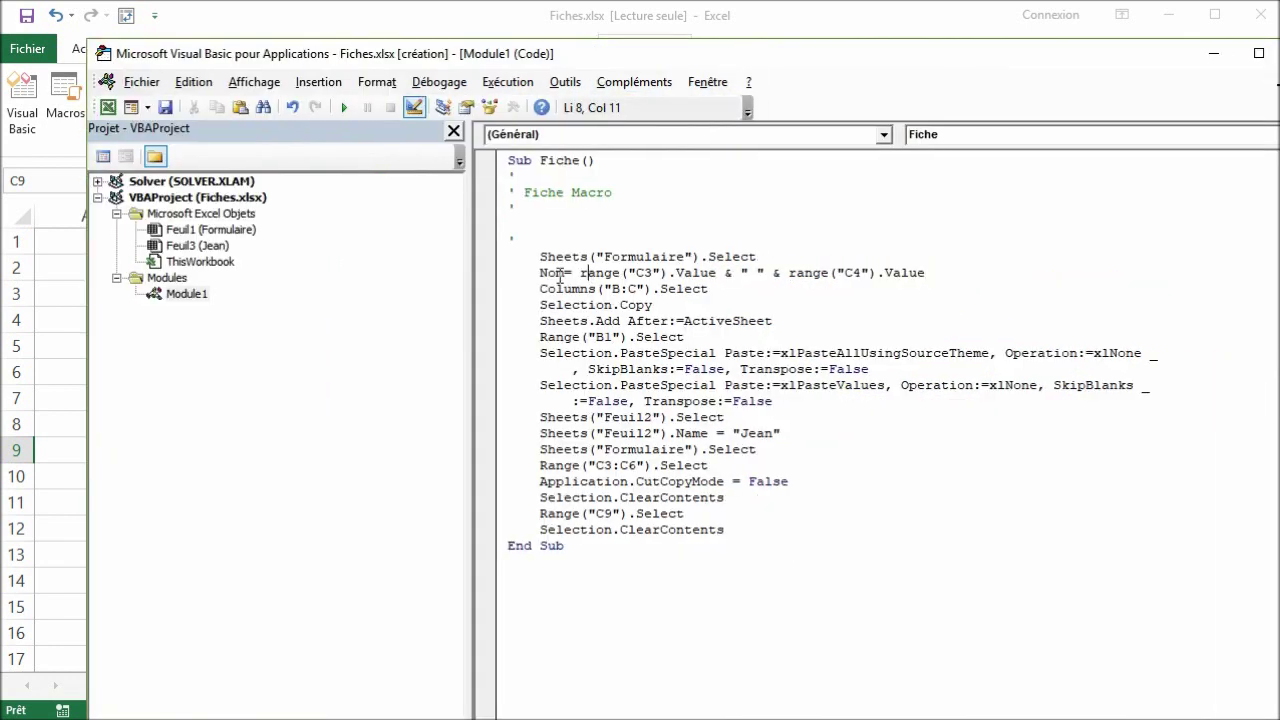
click(570, 308)
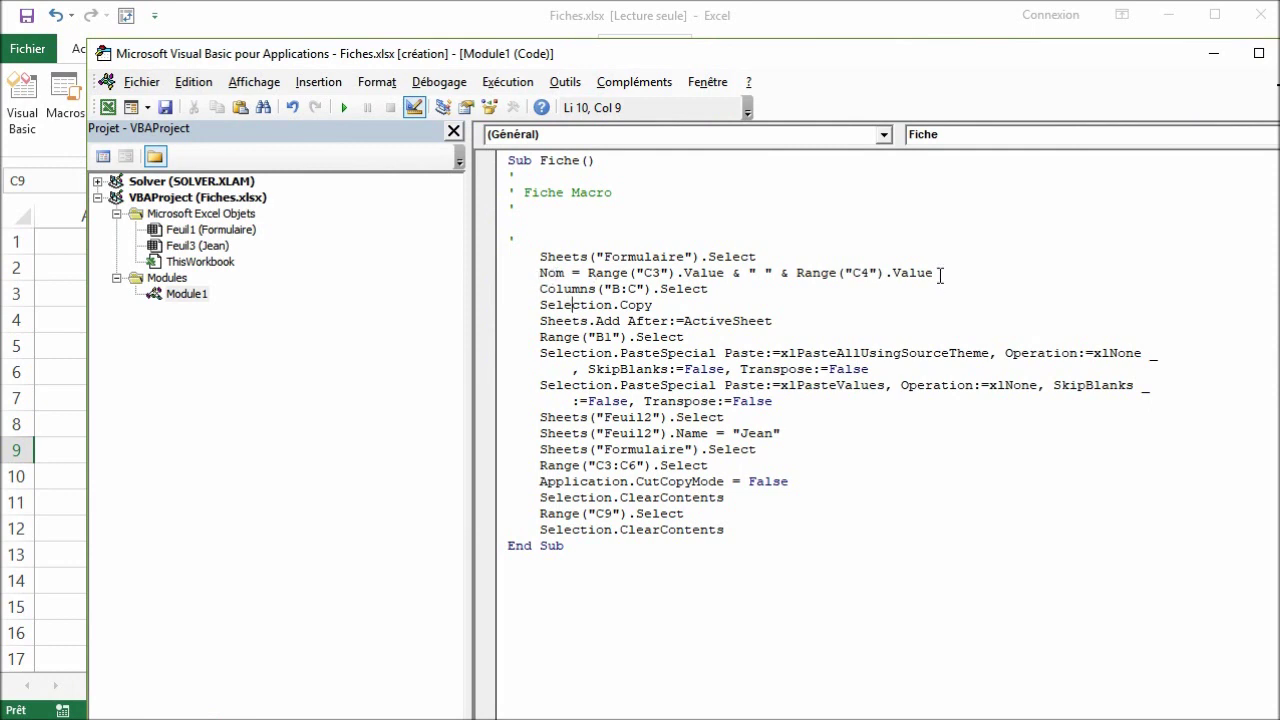
drag(782, 433, 733, 435)
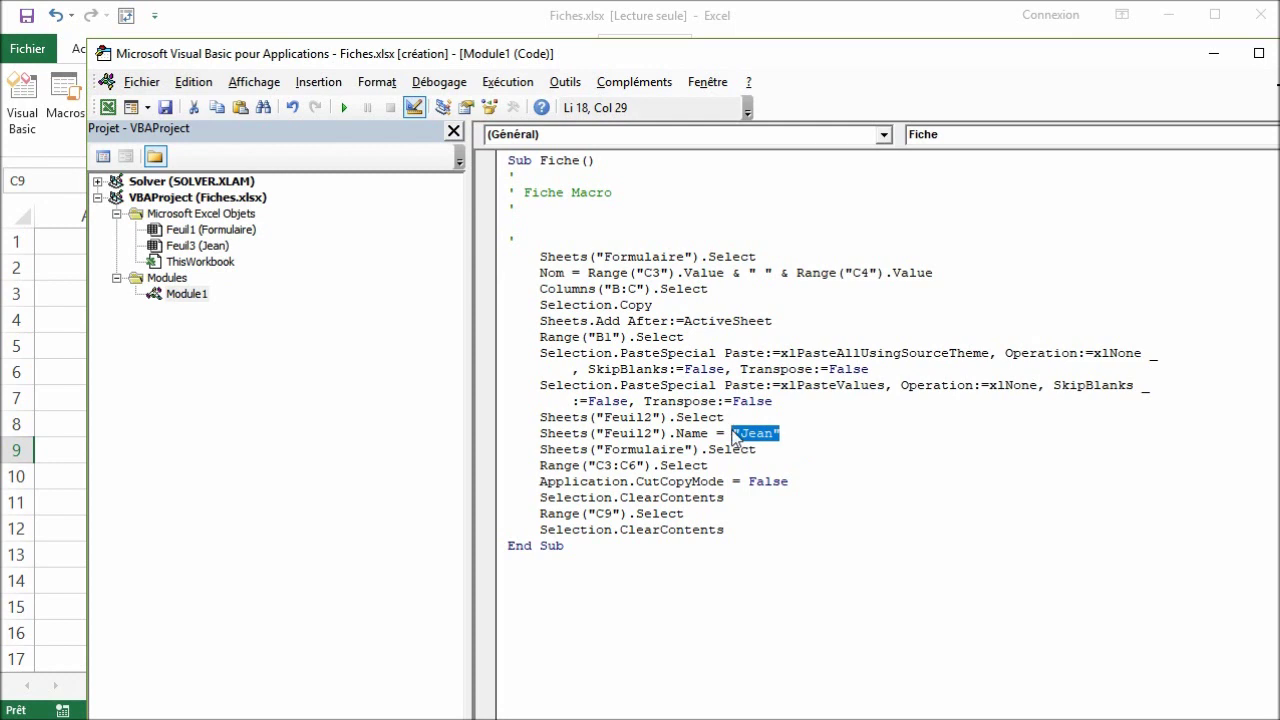
text(Nom)
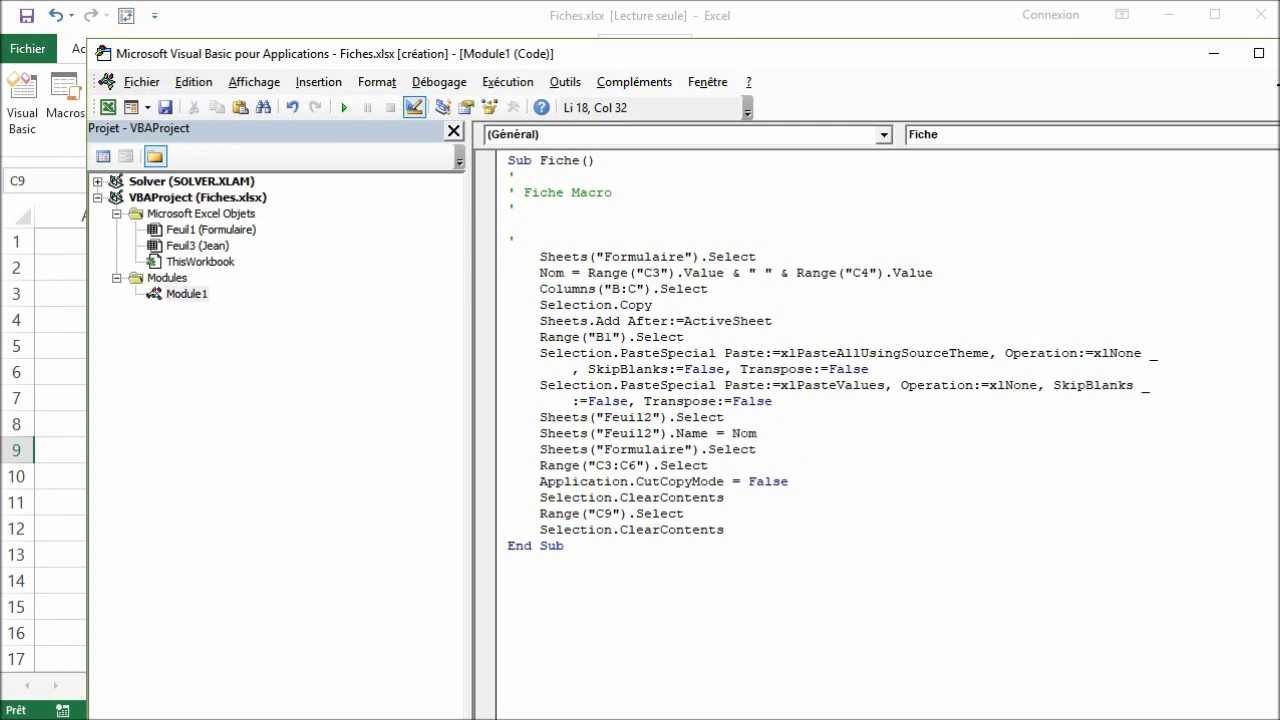
click(773, 480)
- Delete Sheets("Feuil2").Select and rewrite the rename line as ActiveSheet.Name = Nom
drag(724, 417, 485, 416)
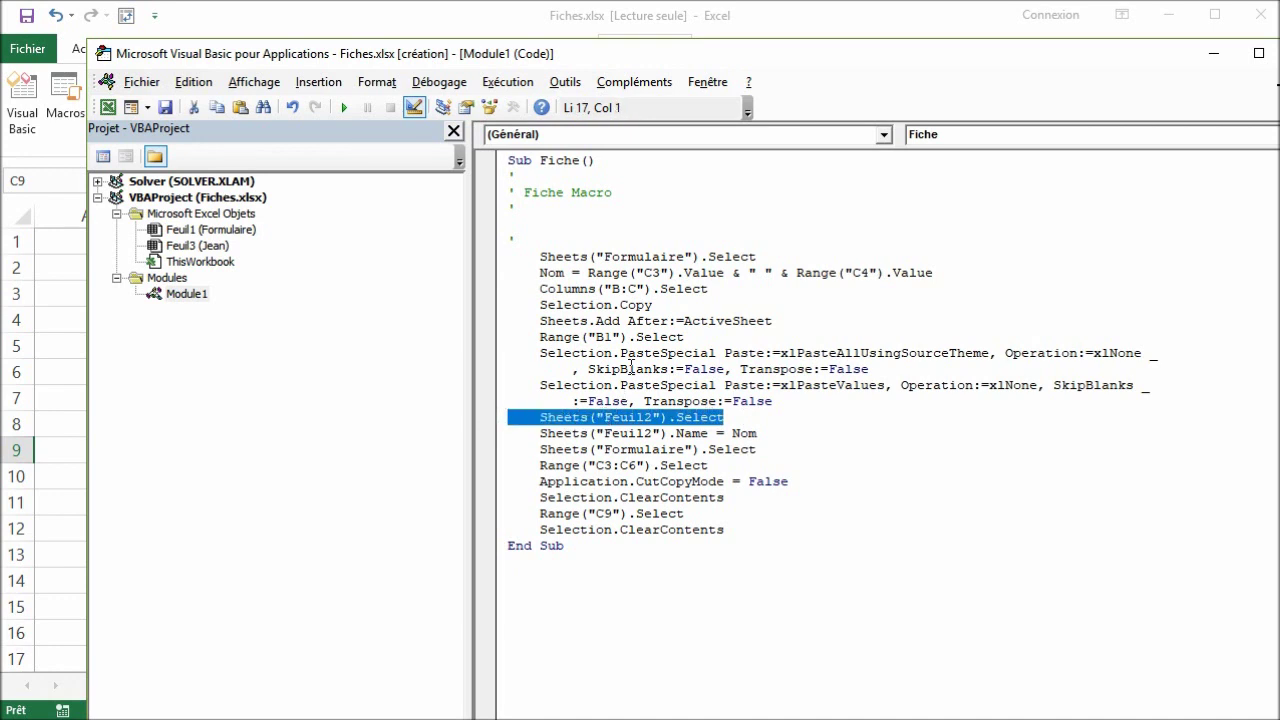
key(Delete)
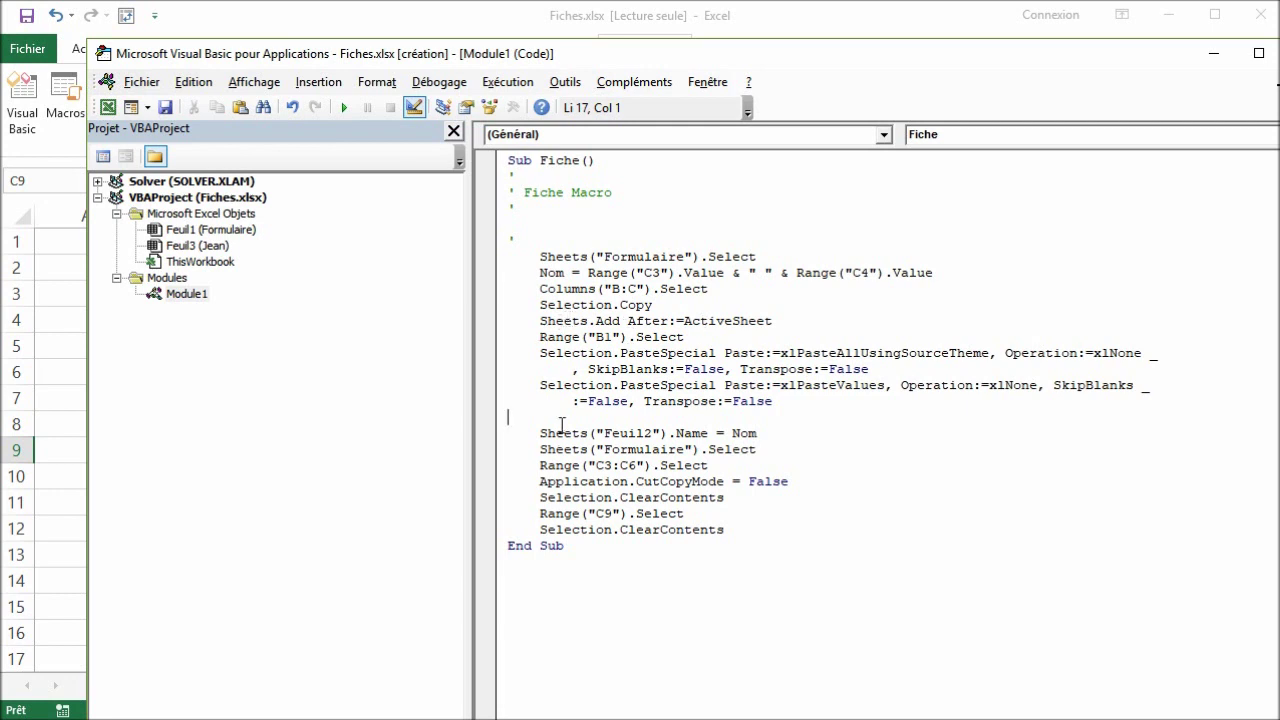
key(Tab)
drag(668, 433, 540, 433)
key(Delete)
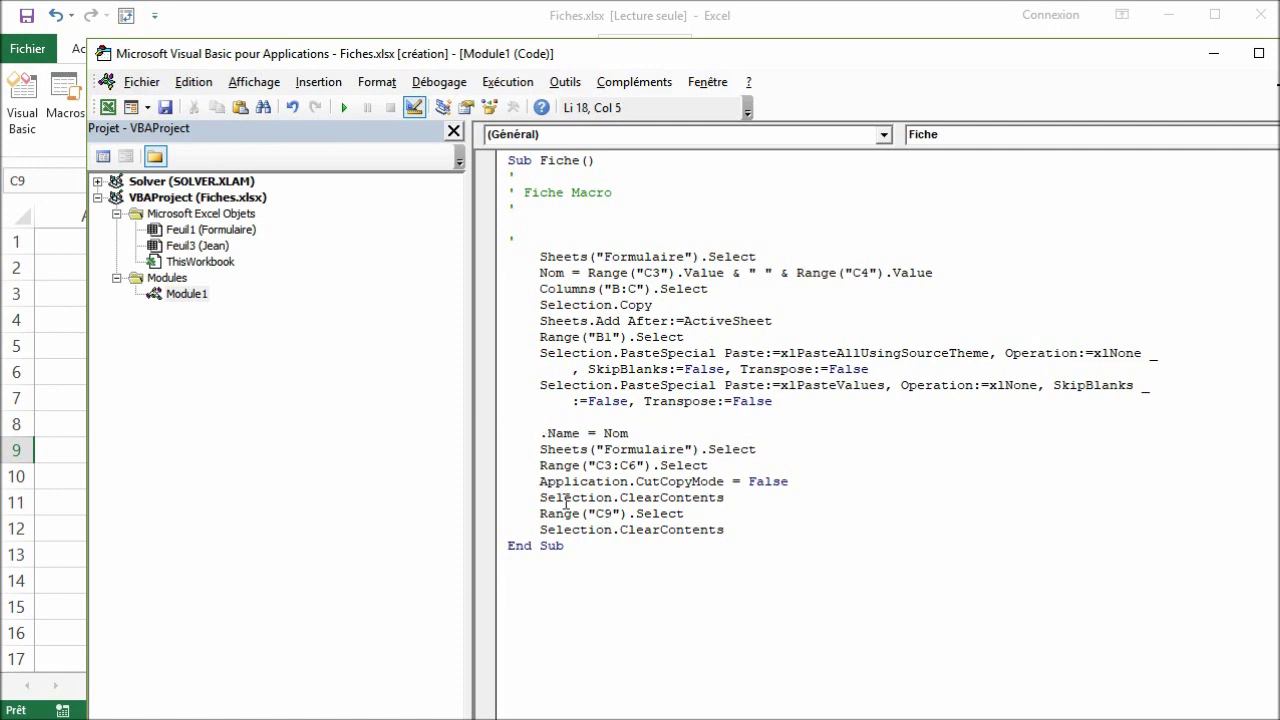
text(Active)
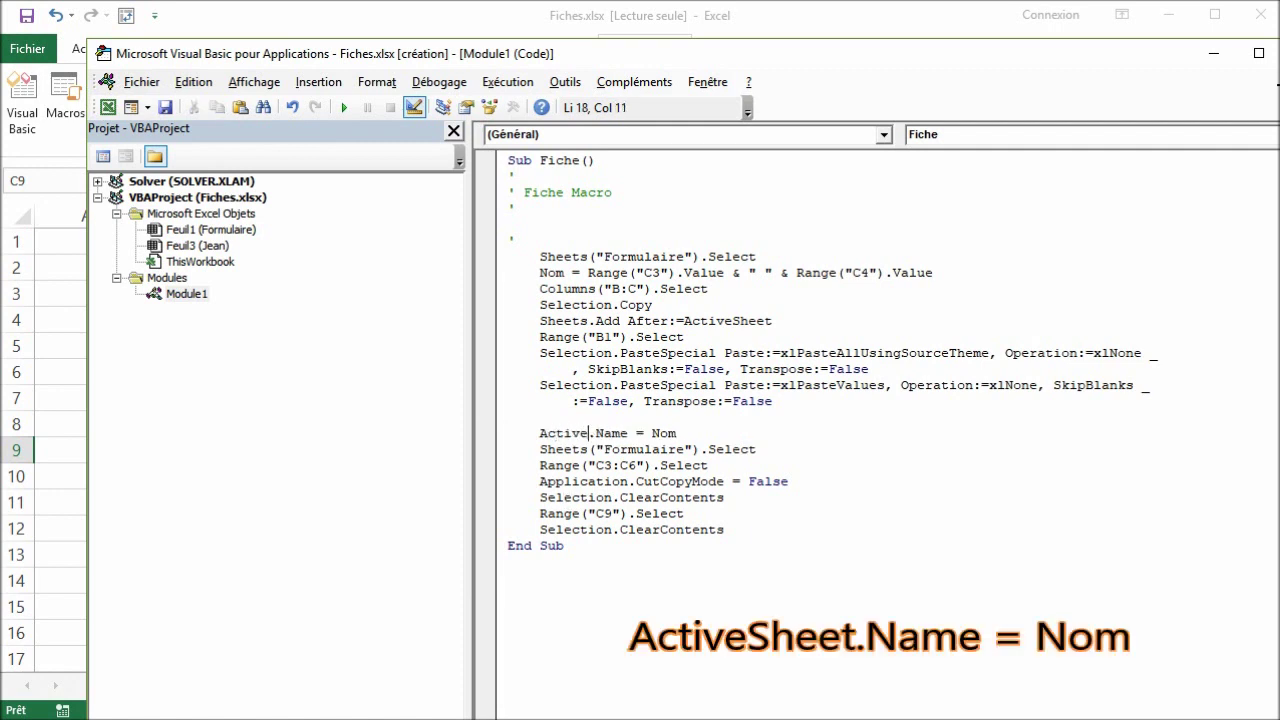
text(S)
text(heet)
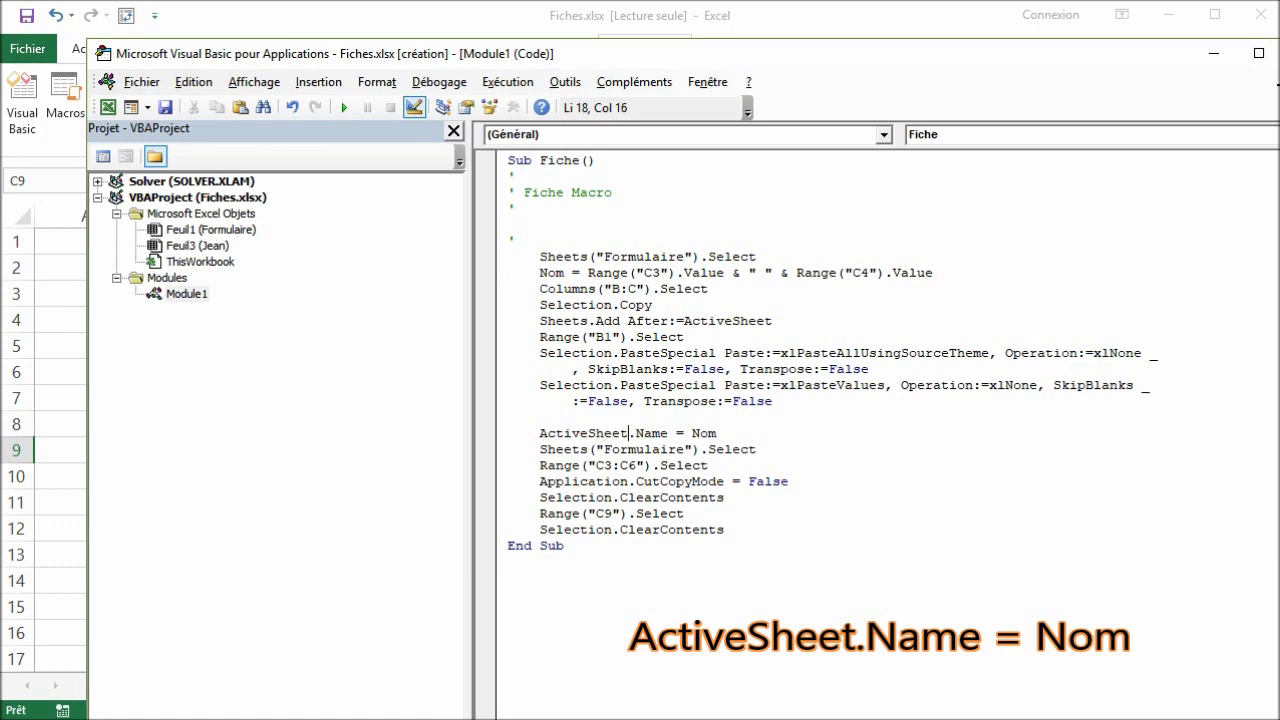
click(620, 418)
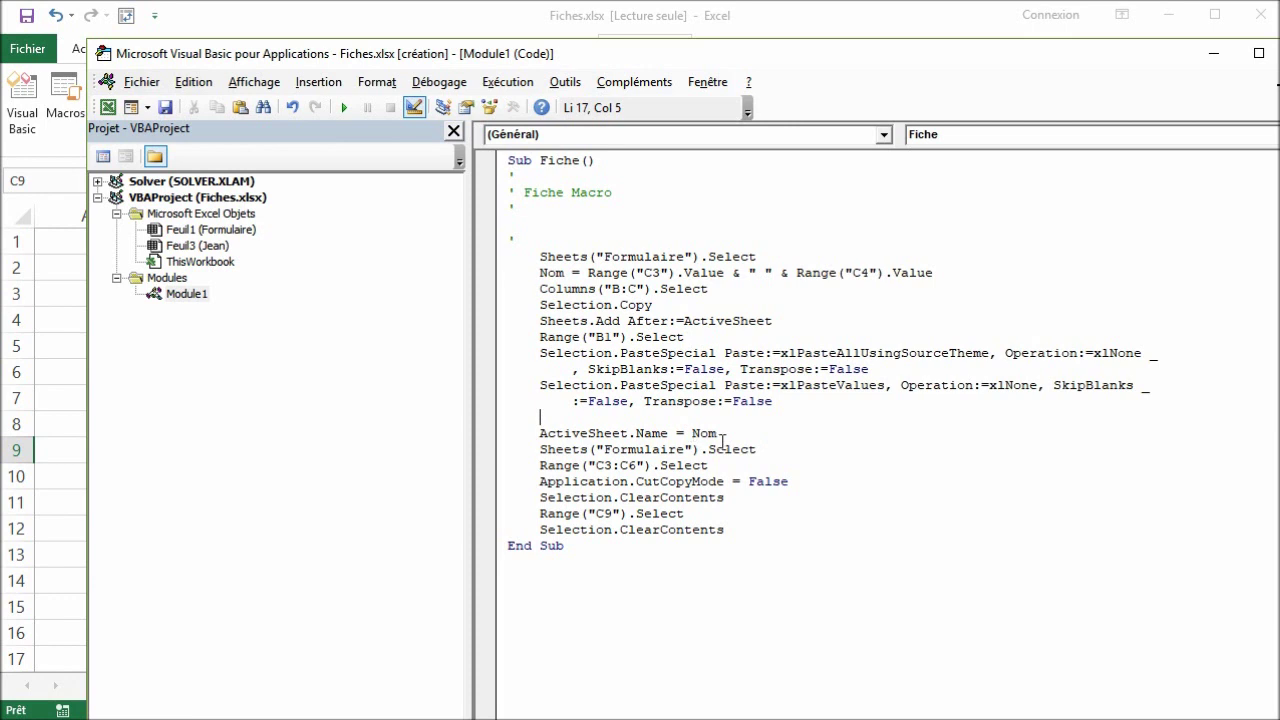
- Comment out the Application.CutCopyMode = False line in the Fiche macro, then delete it
drag(943, 267, 540, 268)
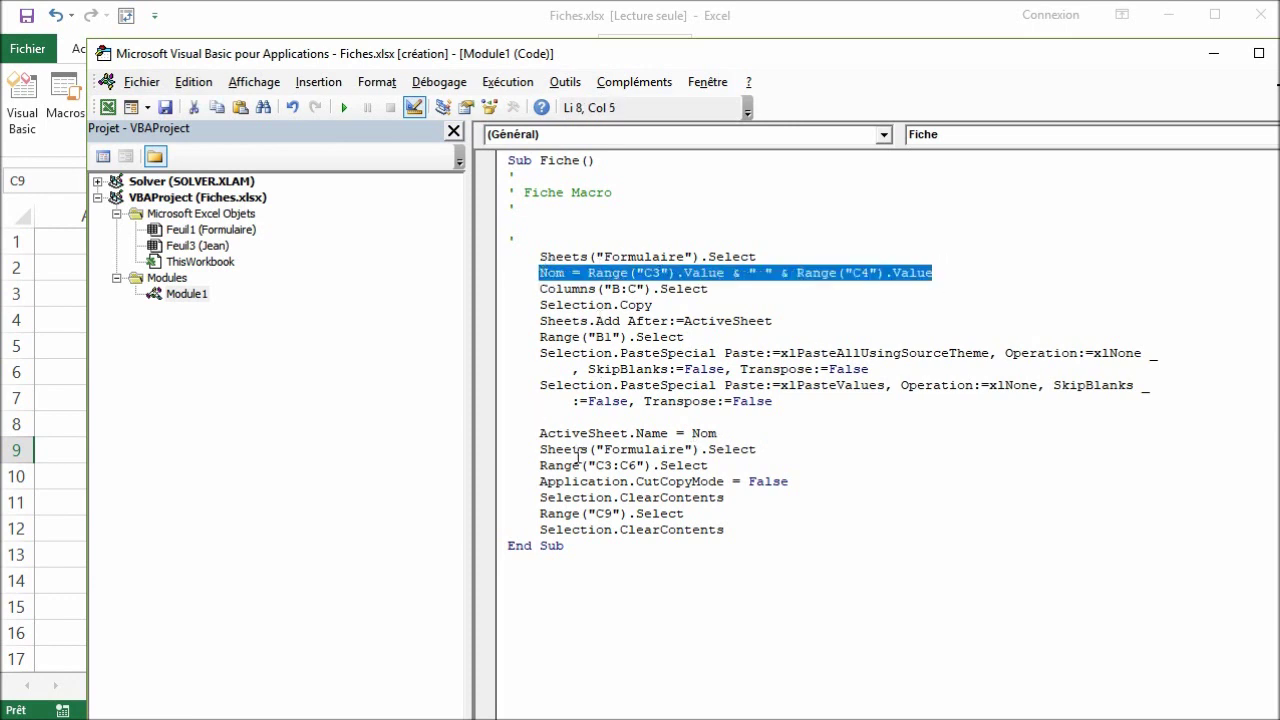
click(740, 449)
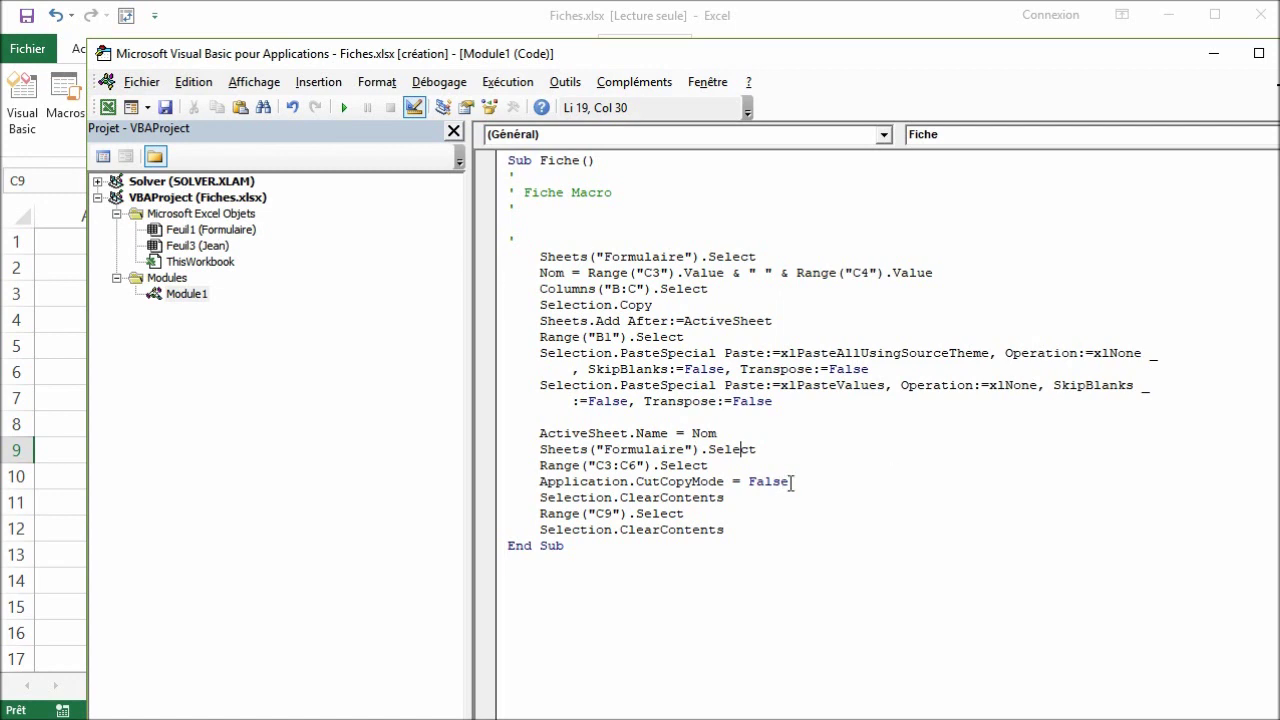
click(539, 483)
text(')
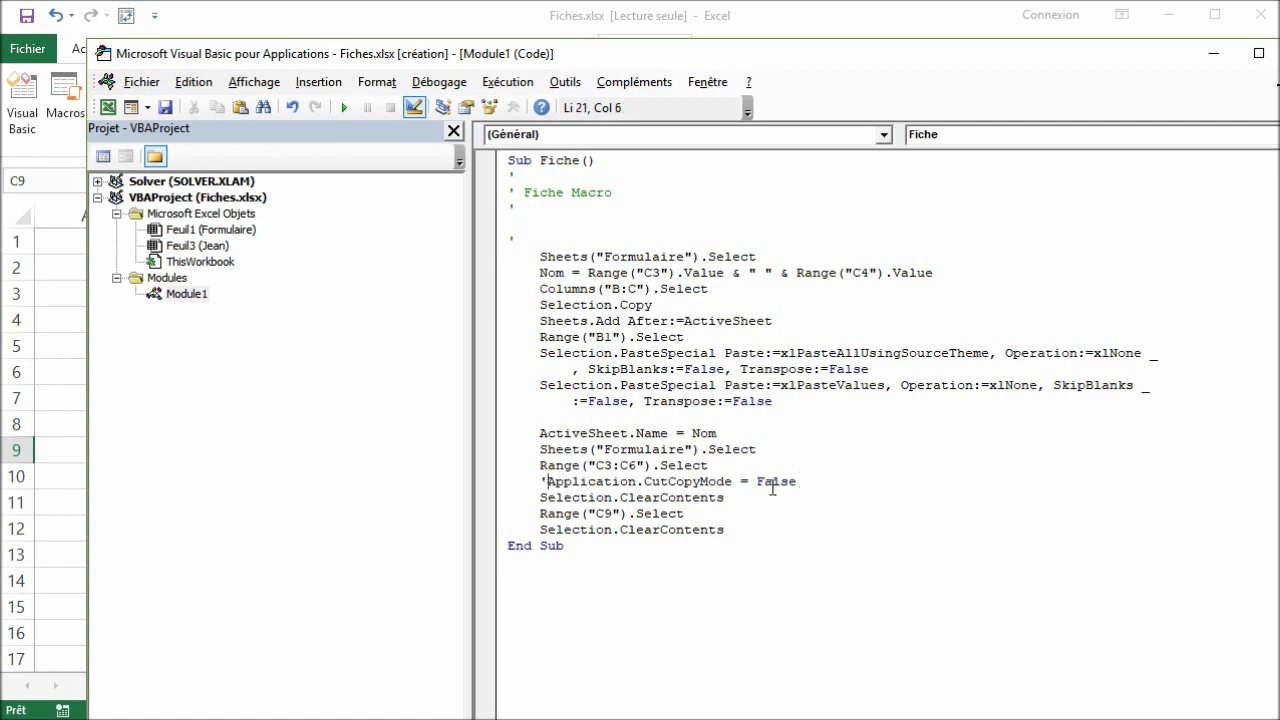
click(692, 510)
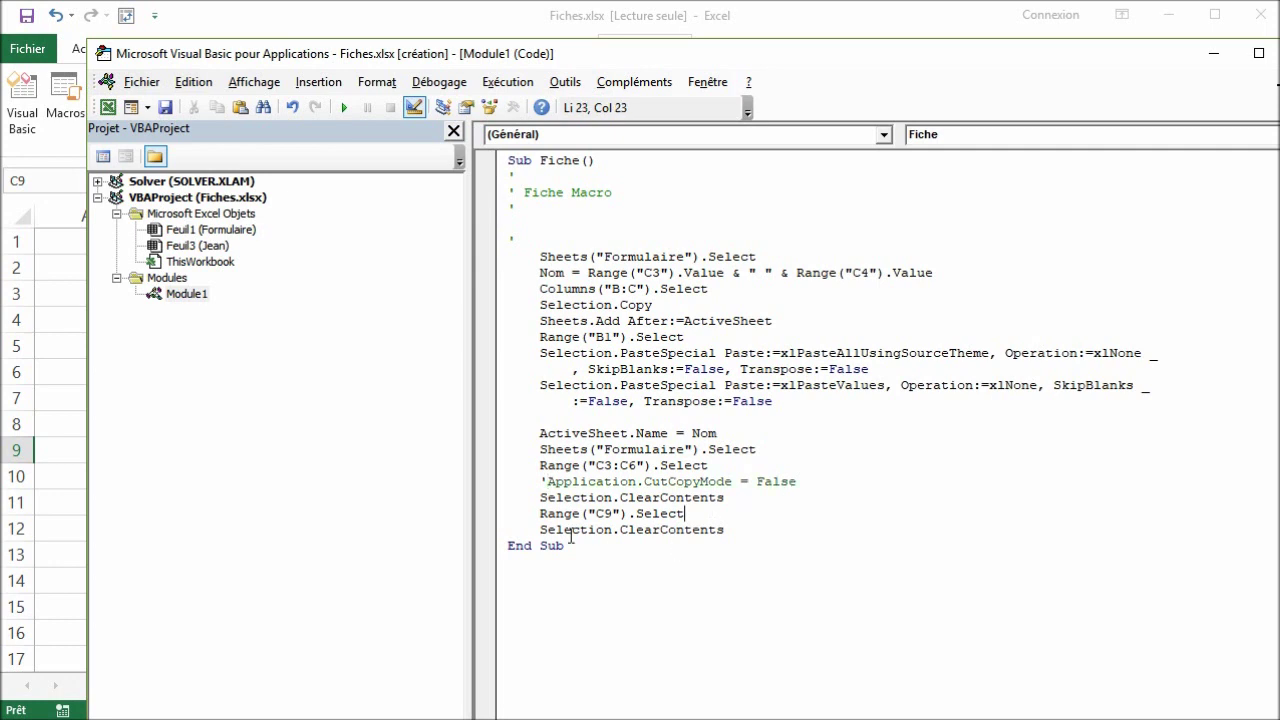
drag(734, 497, 620, 497)
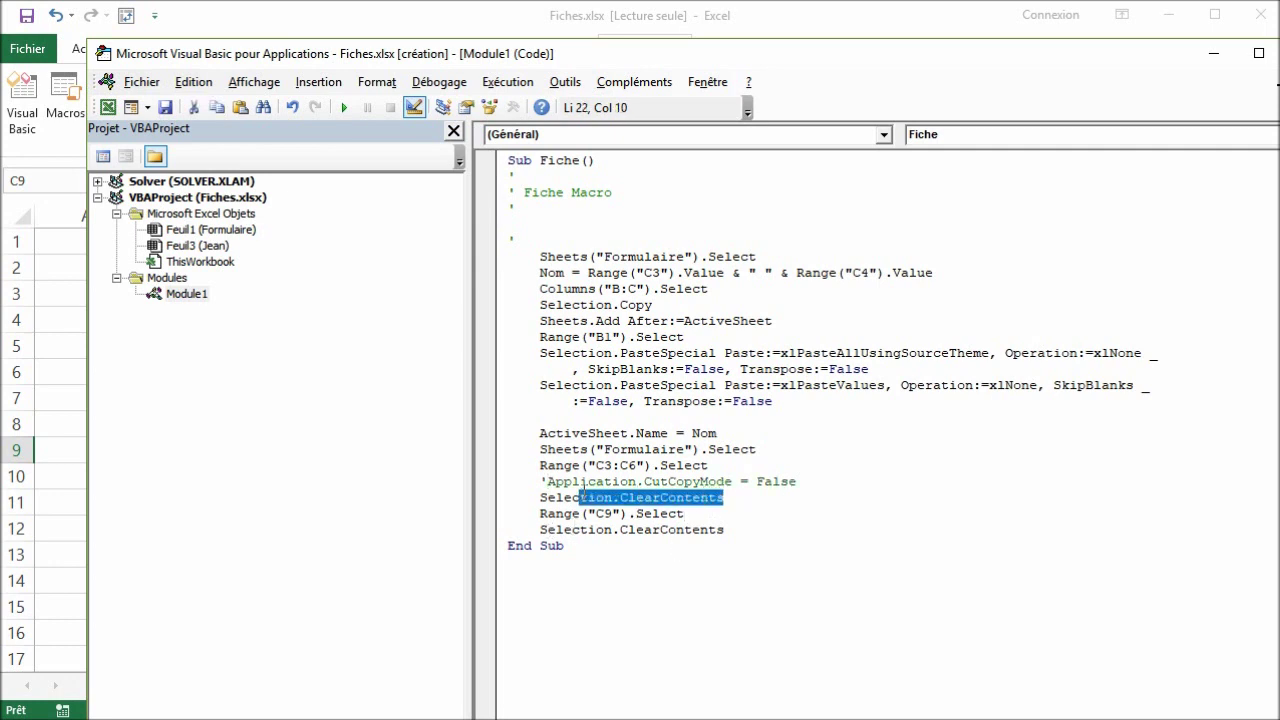
drag(726, 529, 620, 529)
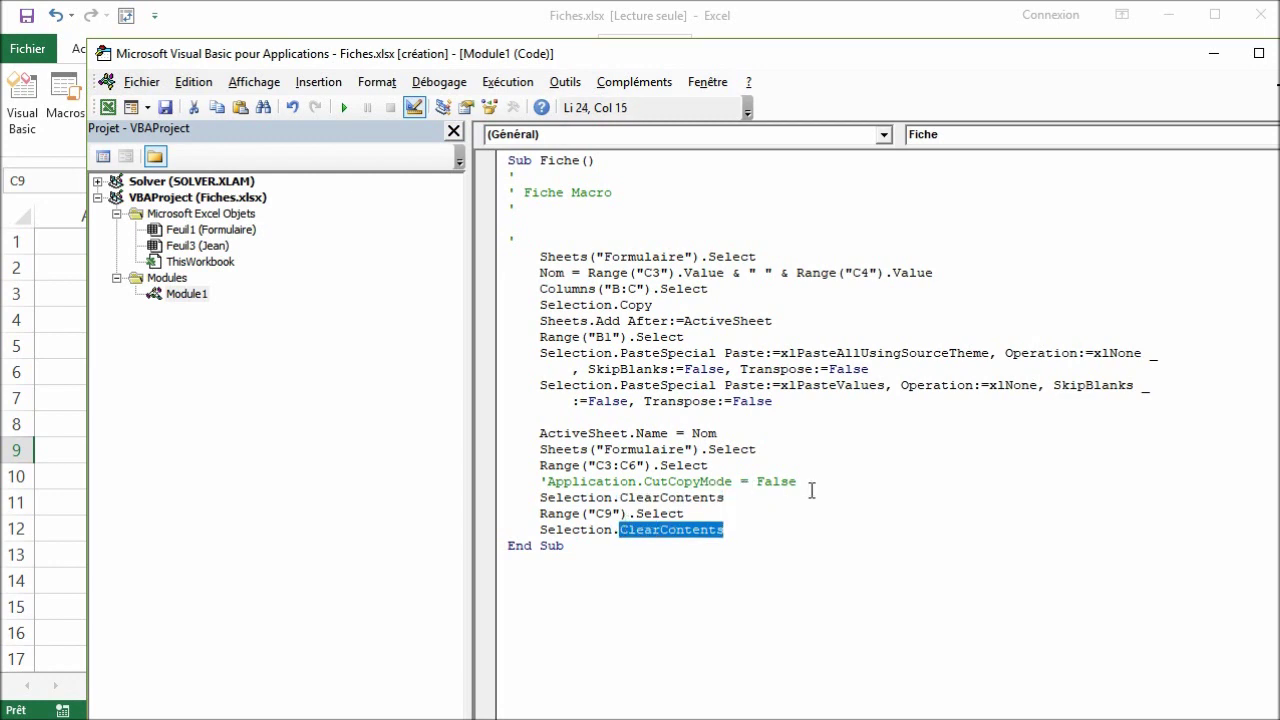
drag(814, 484, 481, 486)
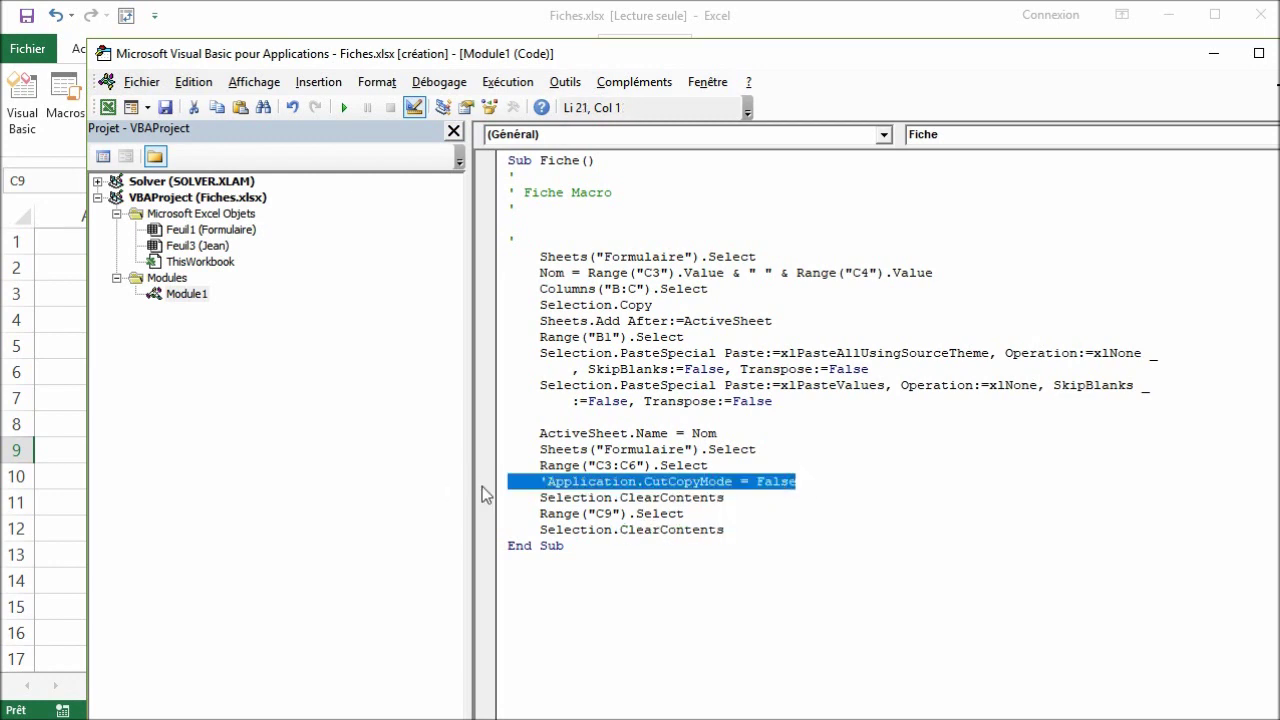
key(Delete)
- Back on Formulaire, enter a surname, first name, city Angers and contract end 30/06/2018
key(alt+F11)
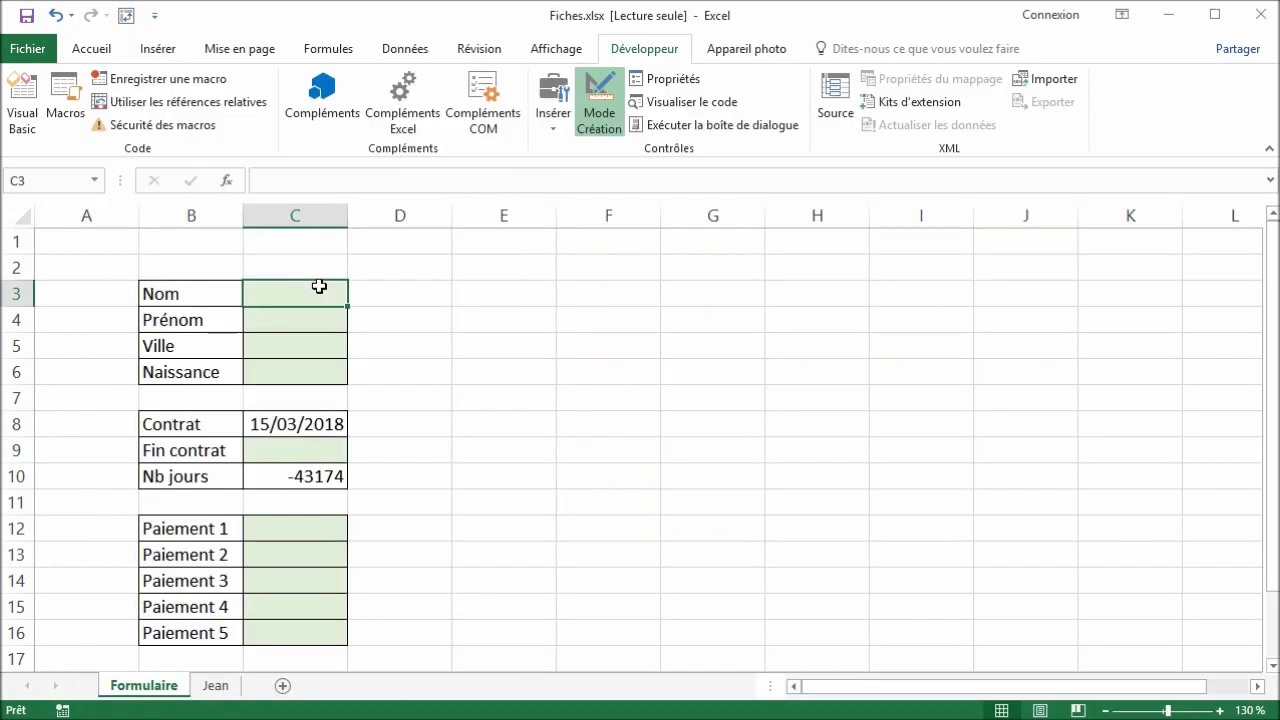
text(Dupont)
key(Return)
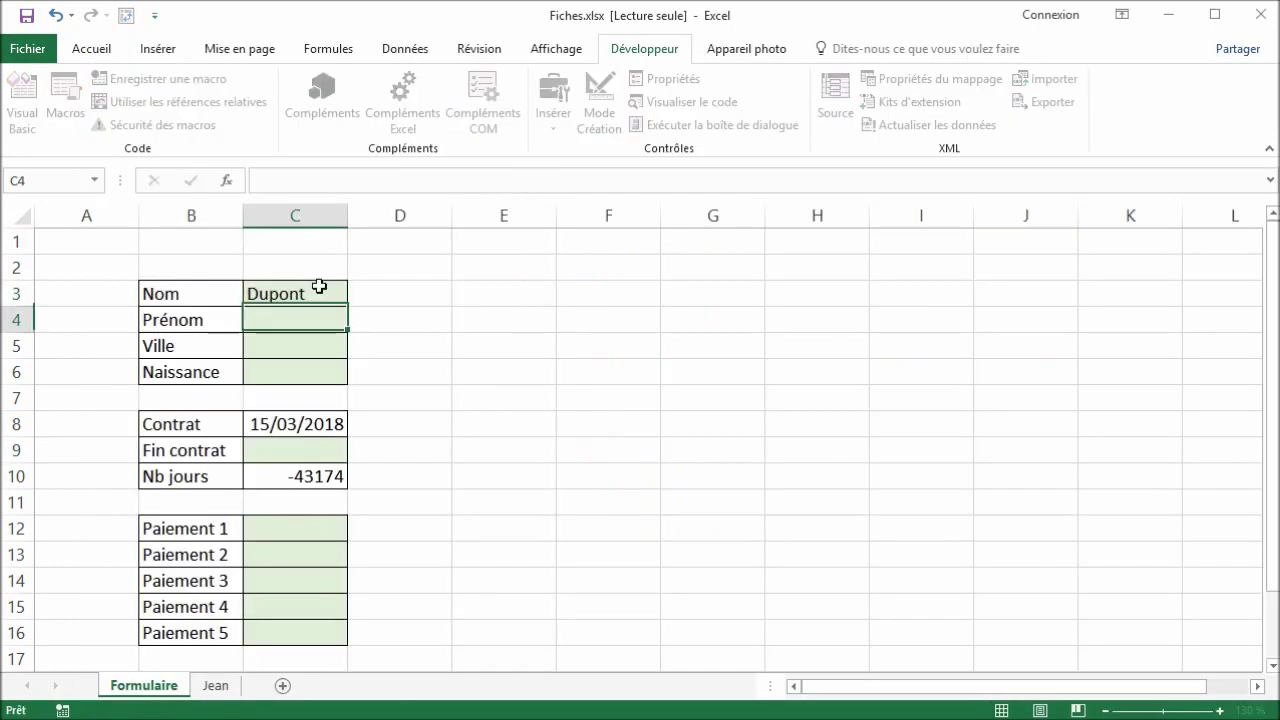
text(Jean)
key(Return)
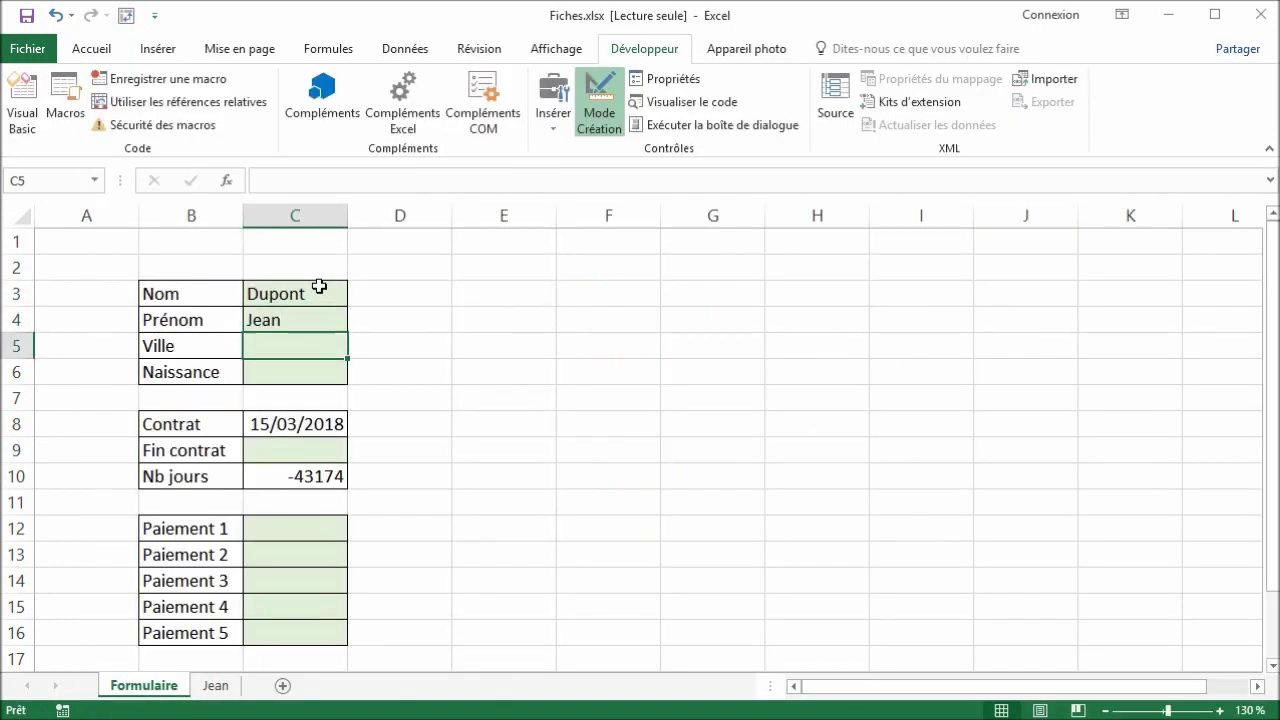
text(Angers)
key(Return)
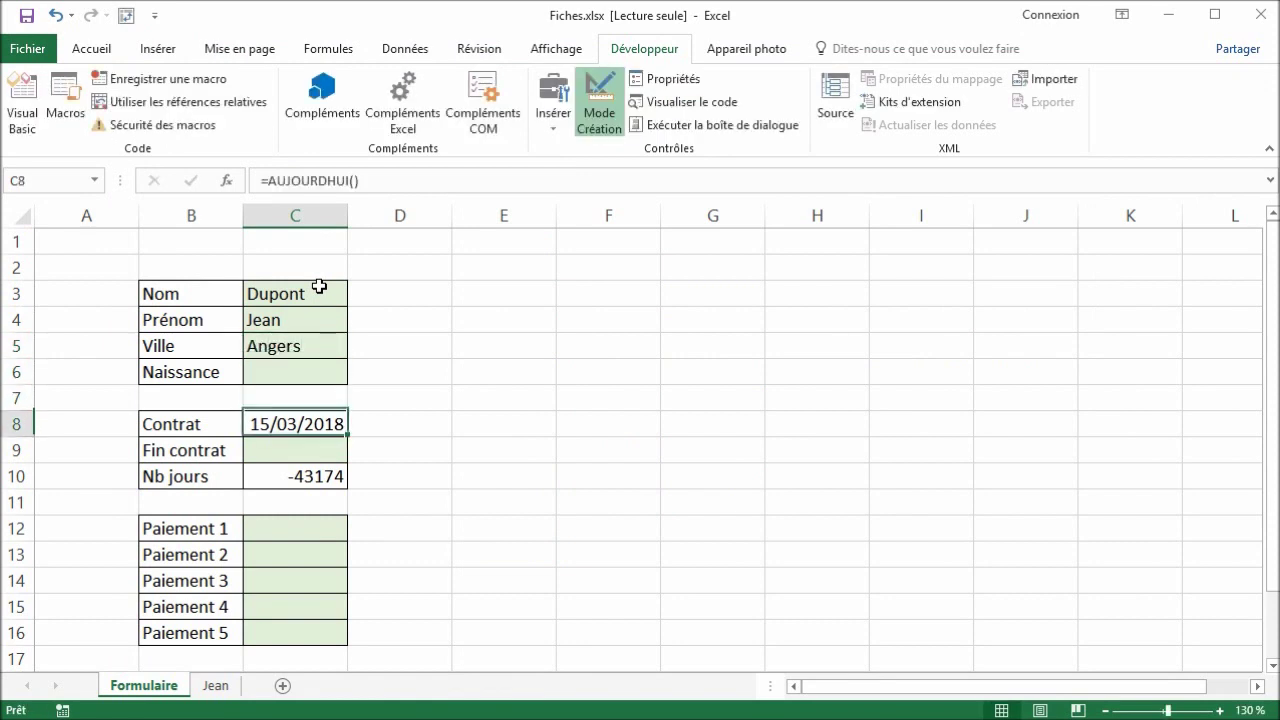
key(Return)
text(30/06/20)
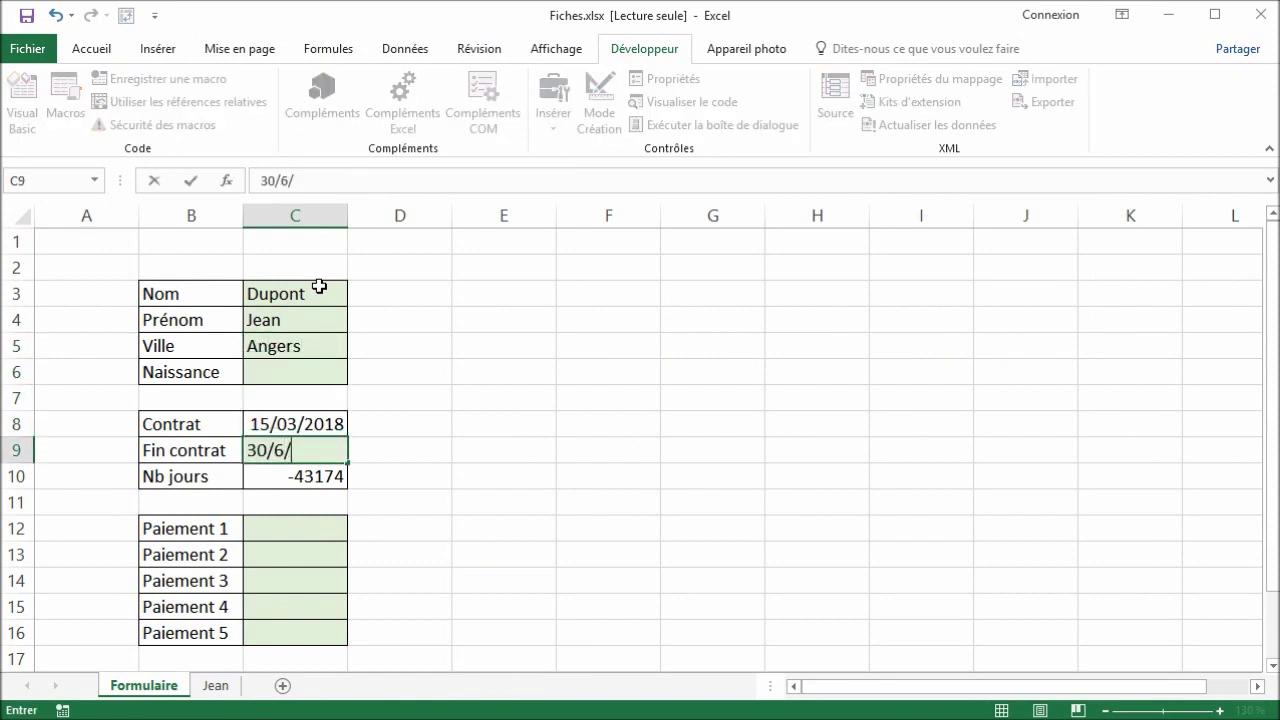
text(18)
key(Return)
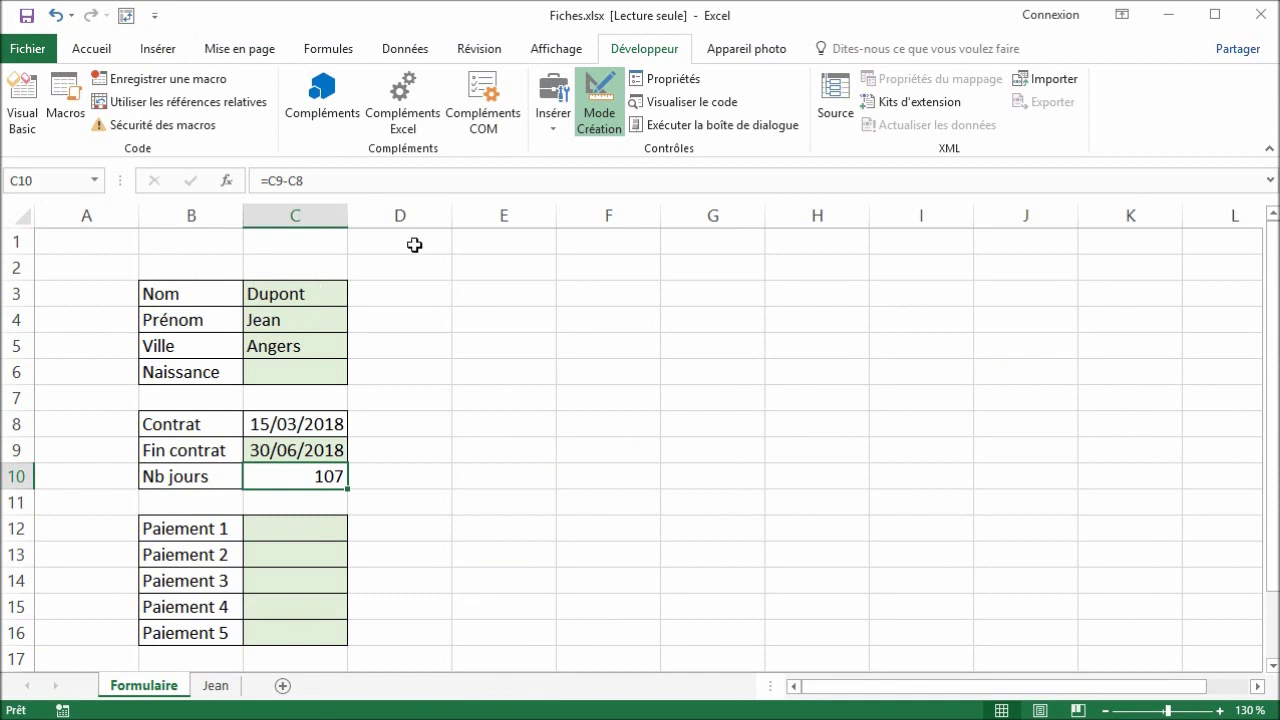
- Run the Fiche macro and view the new sheet it created
click(74, 112)
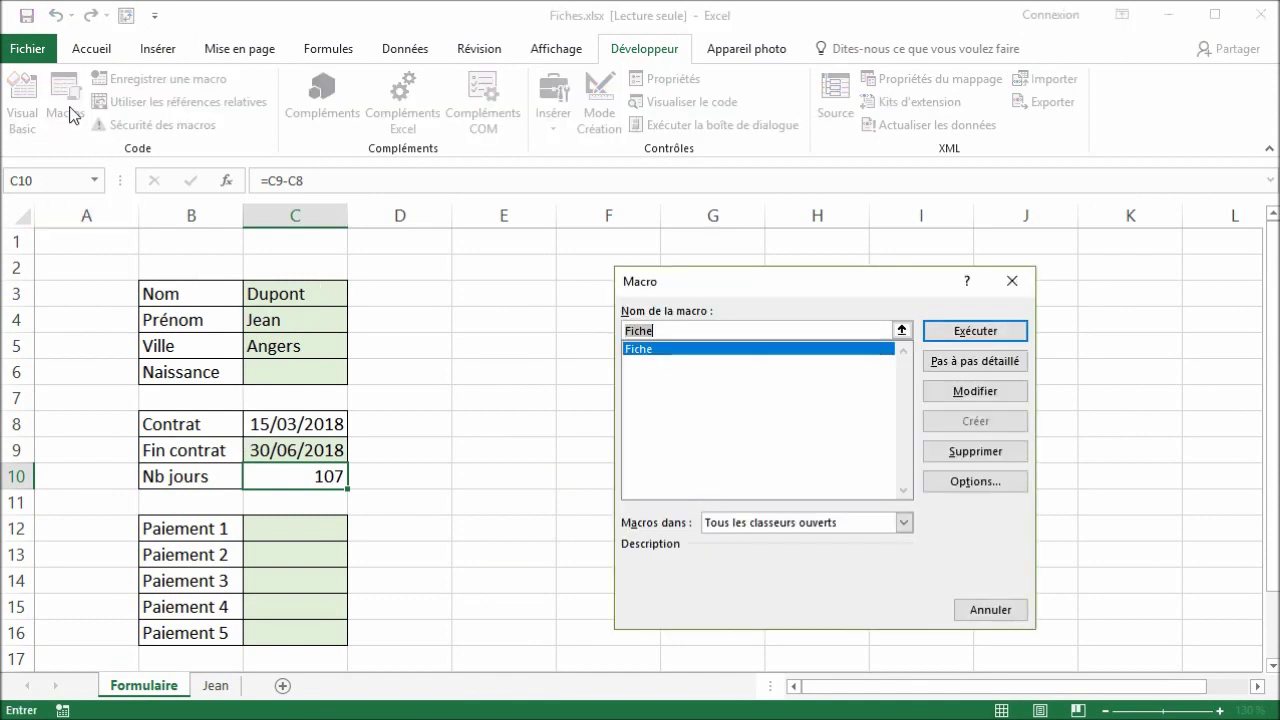
click(976, 331)
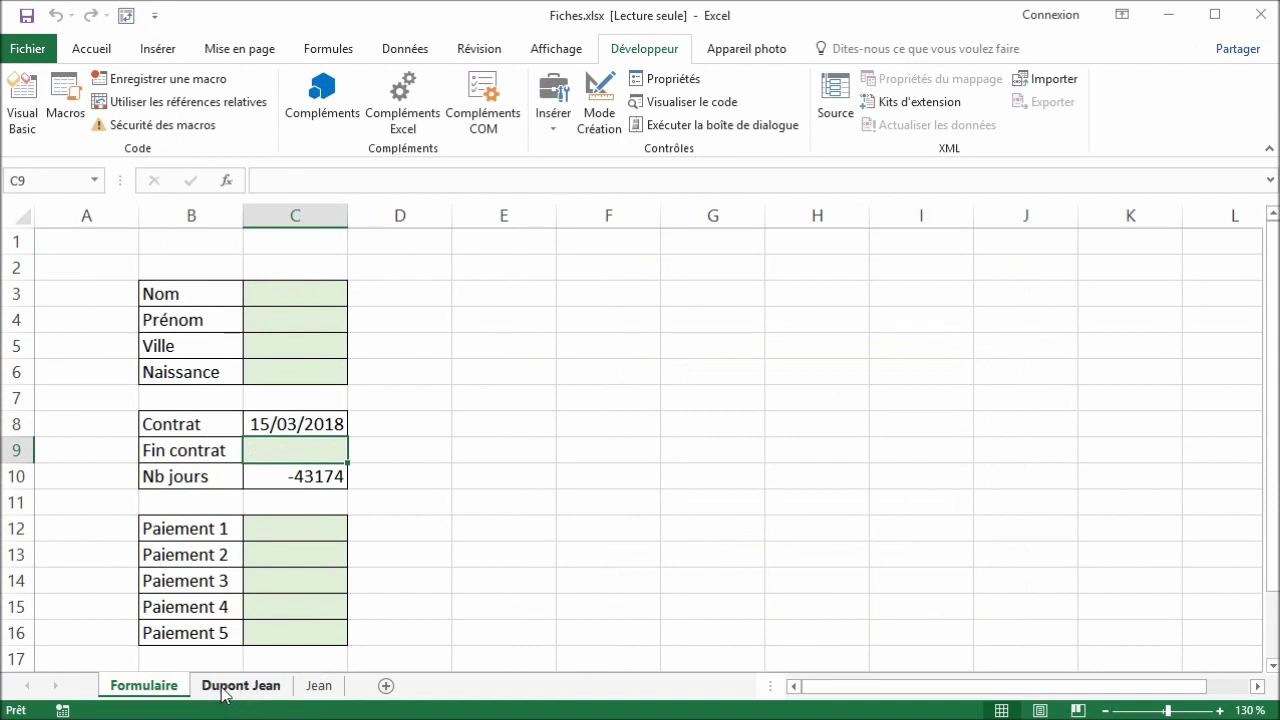
click(222, 695)
click(216, 279)
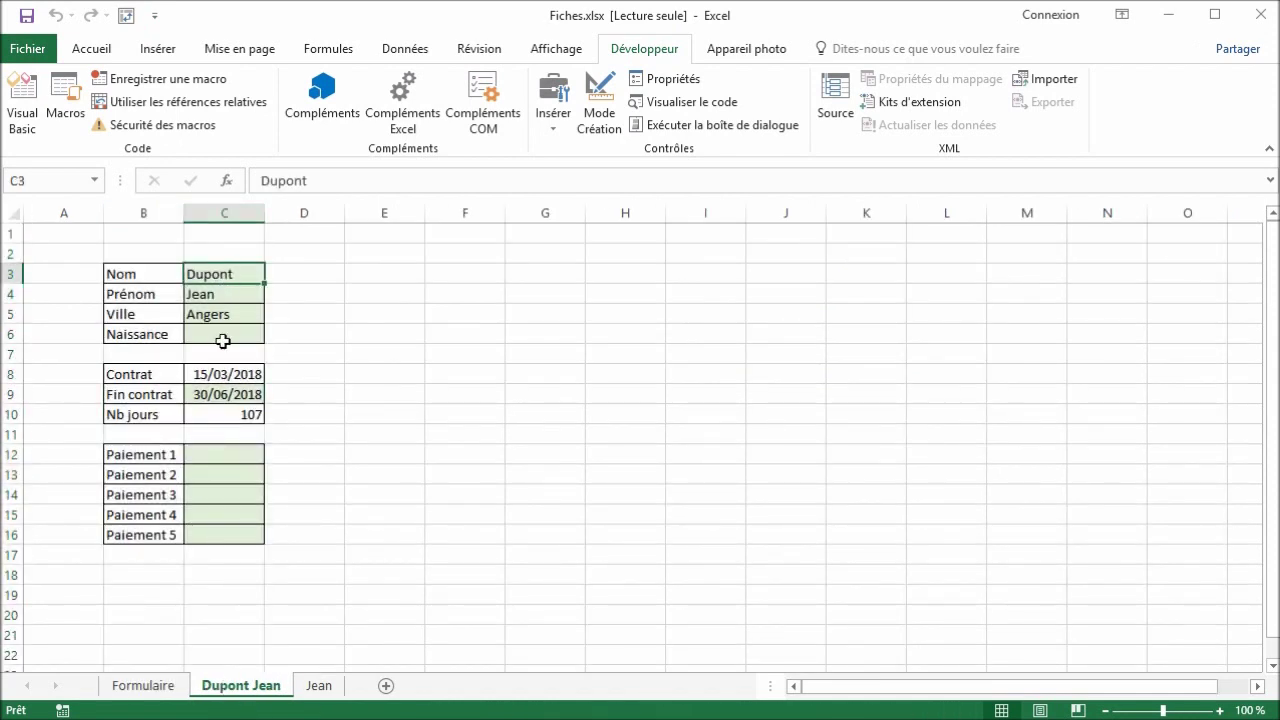
- Delete the newly created sheet and the remaining test sheet
right_click(252, 688)
click(300, 714)
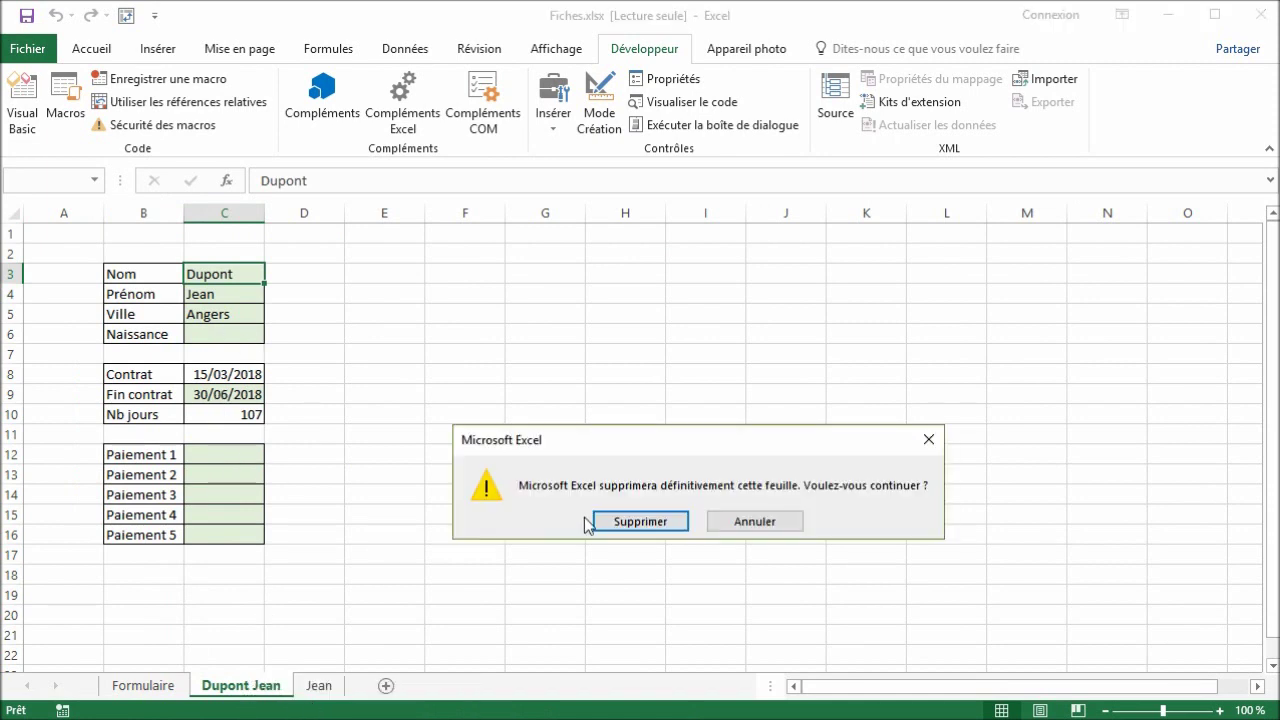
click(592, 522)
right_click(216, 688)
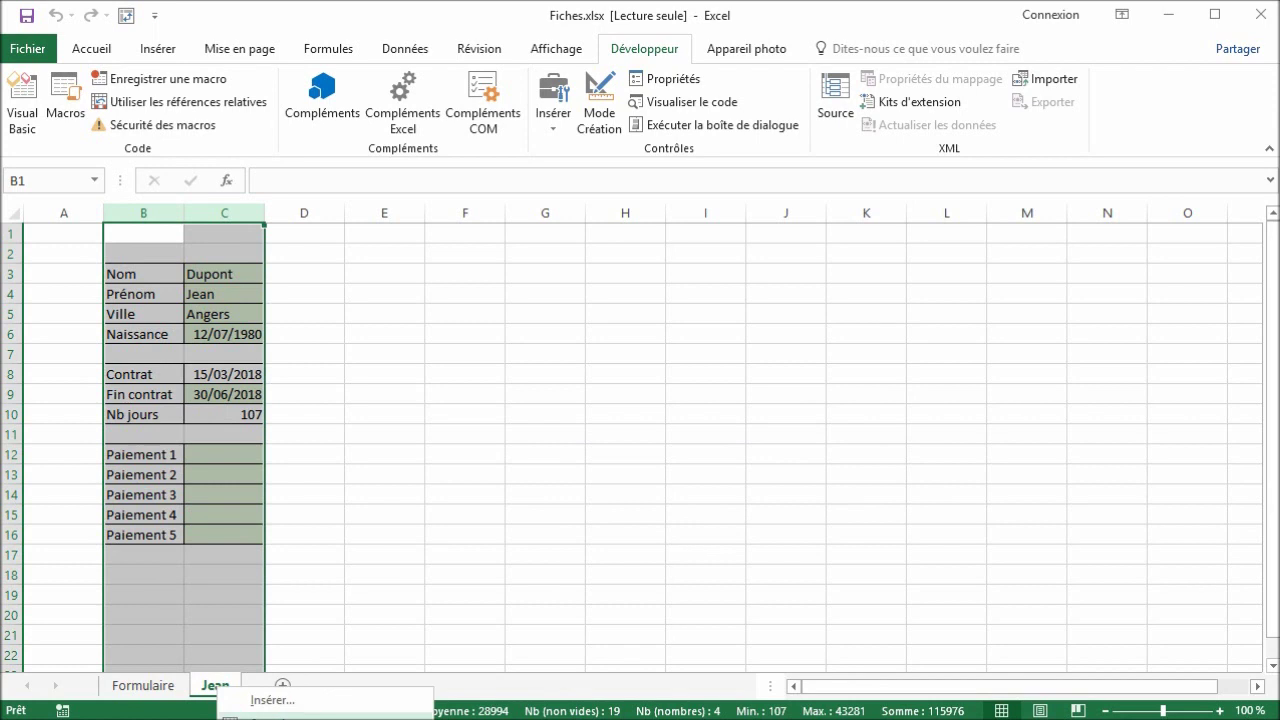
click(290, 714)
click(651, 522)
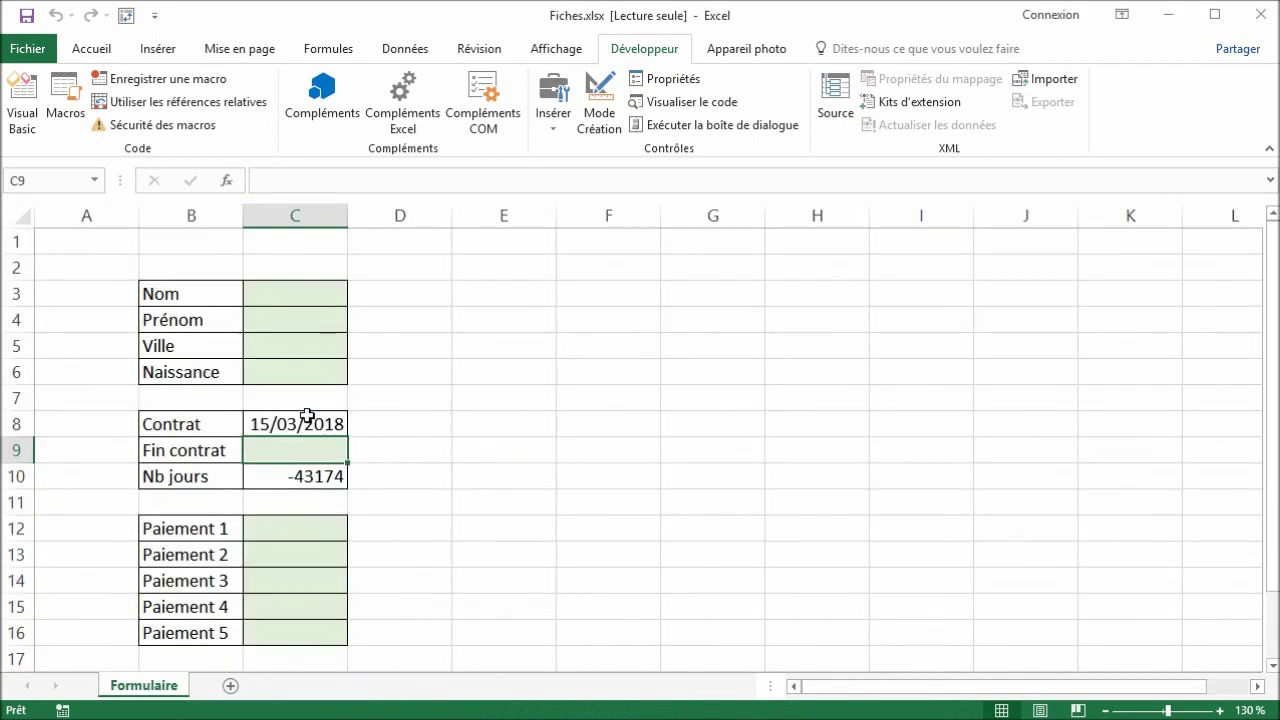
- Enter a person's surname in C3 and first name in C4
click(305, 294)
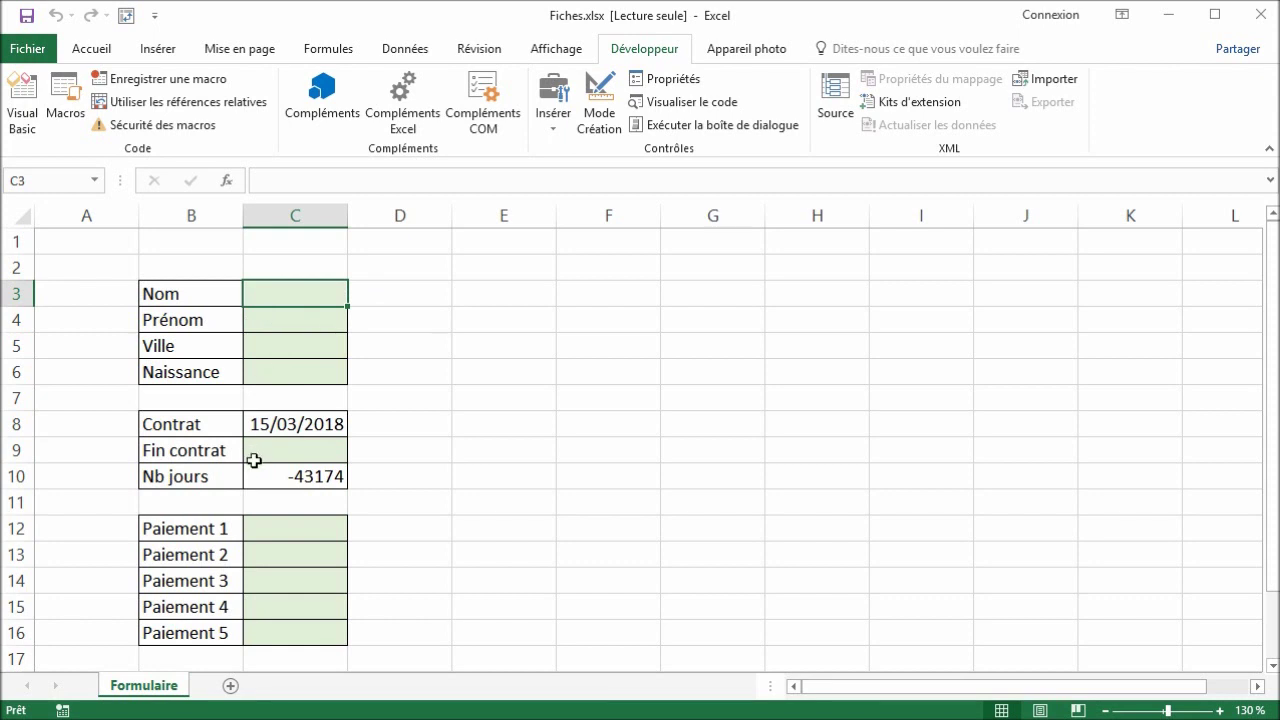
text(Dui)
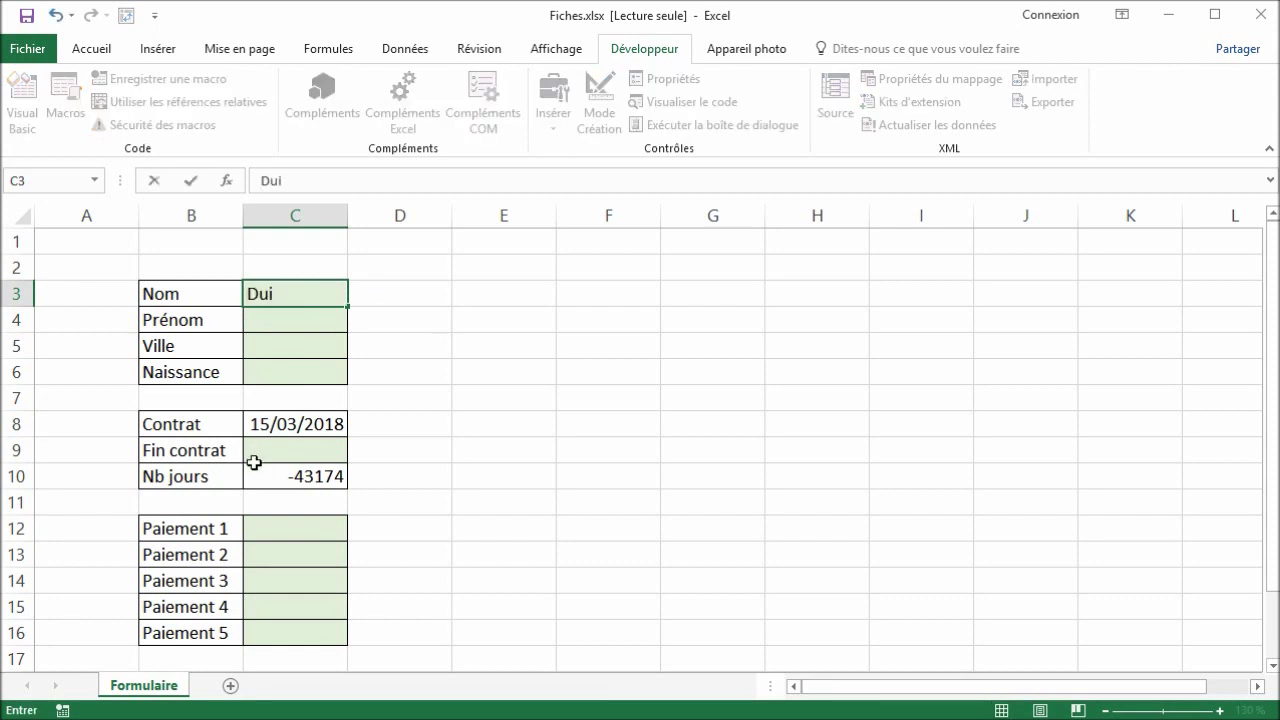
text(rant)
key(Return)
text(Paul)
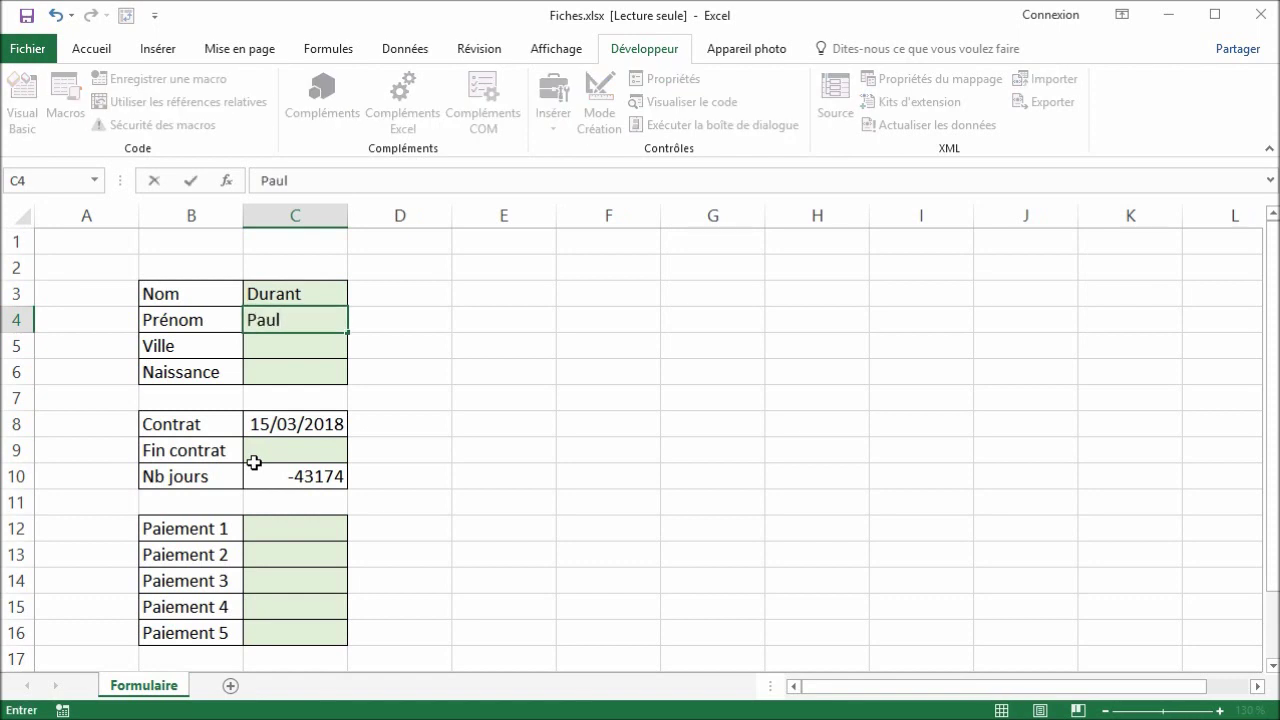
click(261, 437)
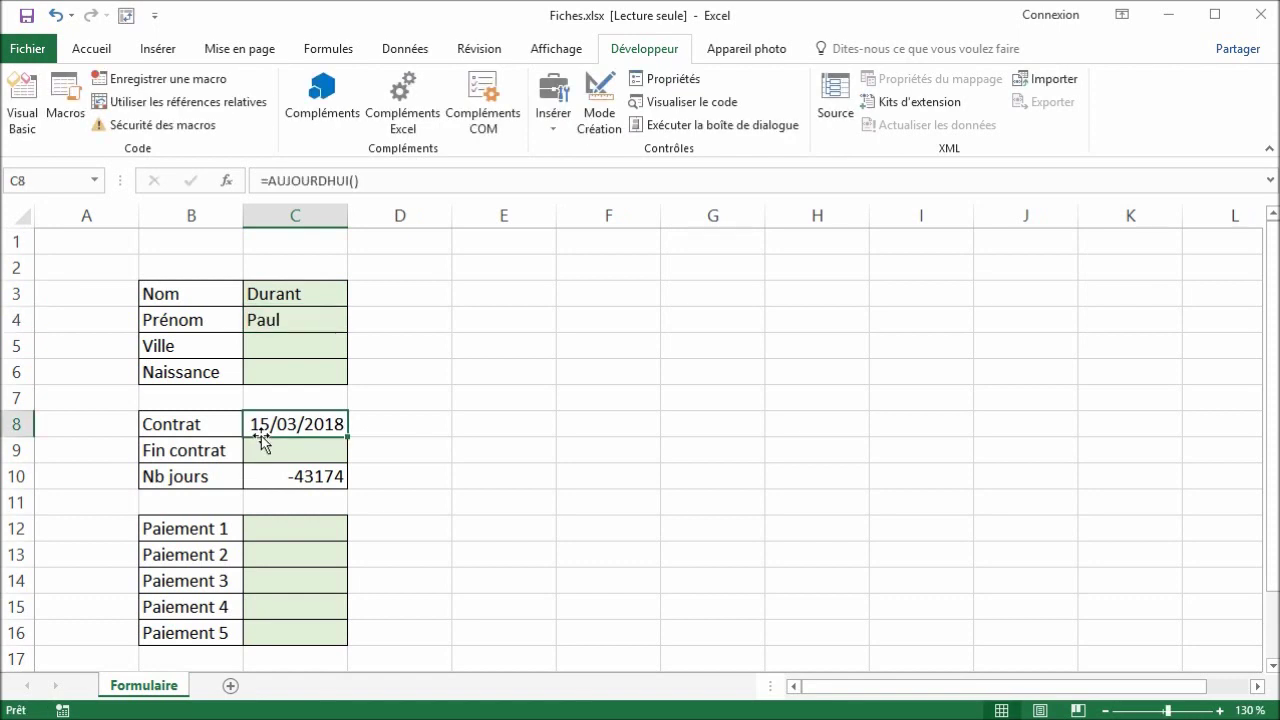
- Run the Fiche macro, check the new name-titled sheet, and return to Formulaire
click(63, 100)
click(972, 336)
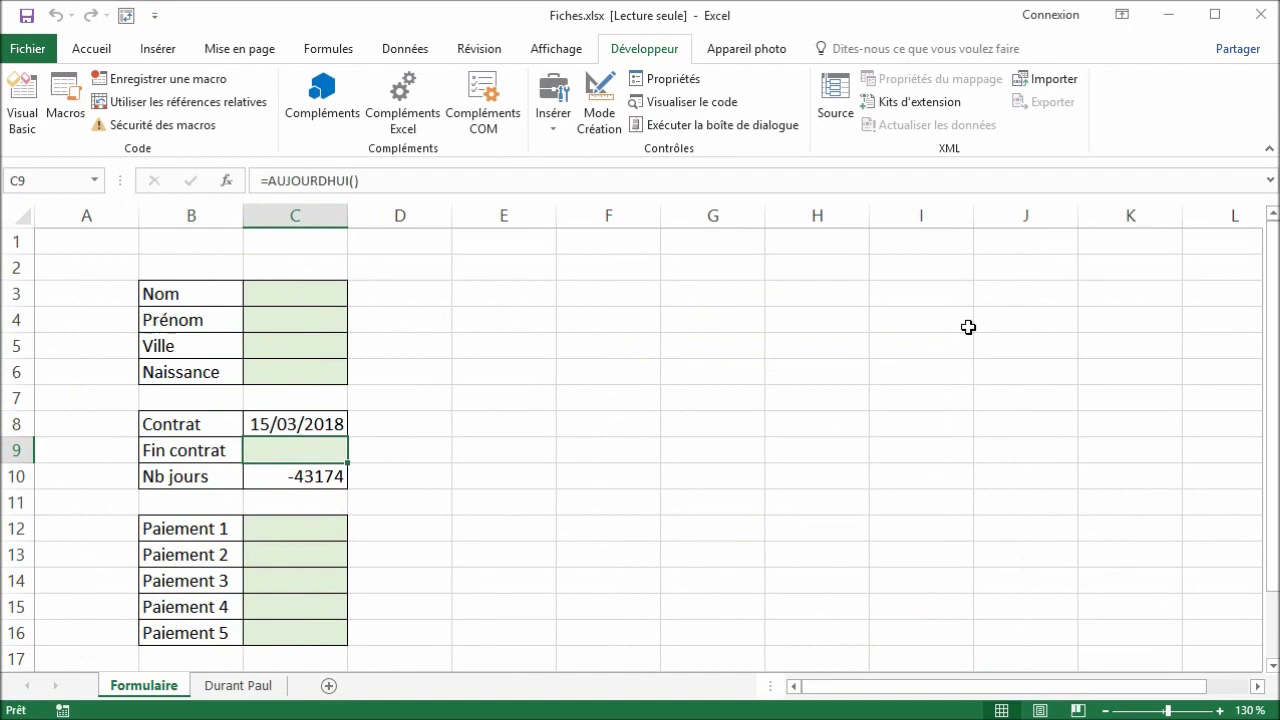
click(250, 686)
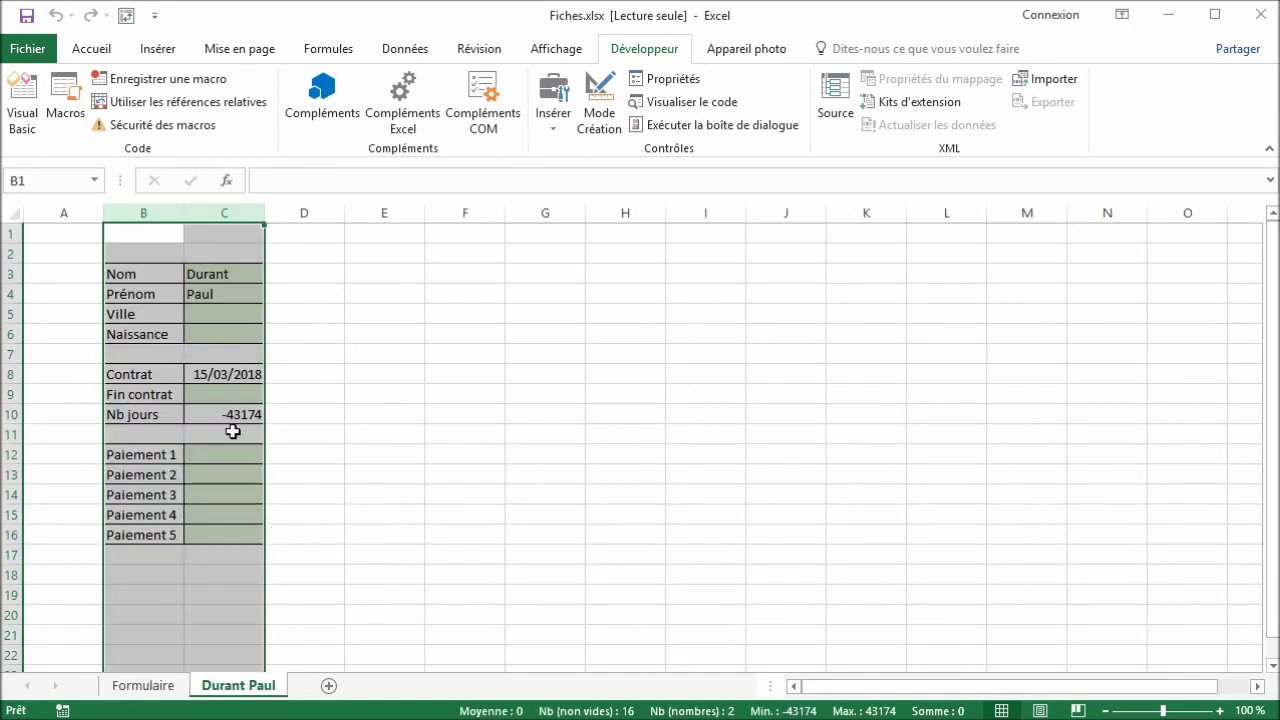
click(143, 686)
- Enter a second person's surname, first name and contract end 1/07/2018
click(285, 297)
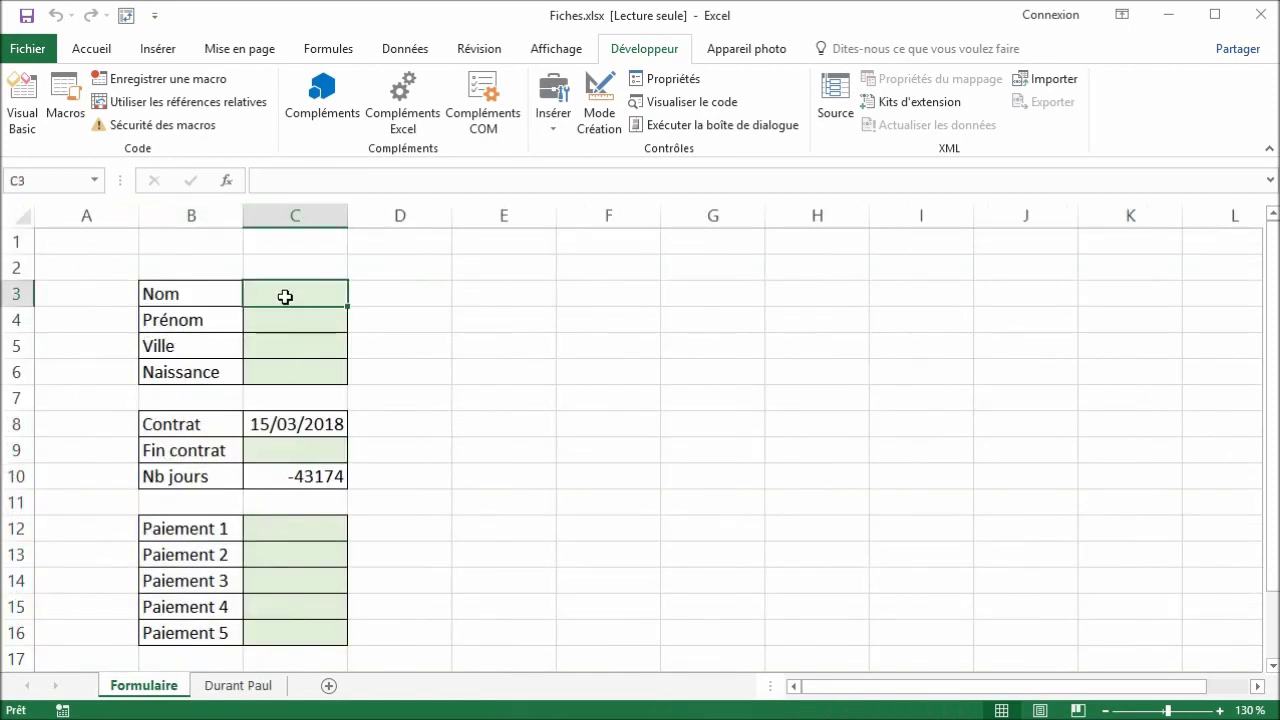
text(David)
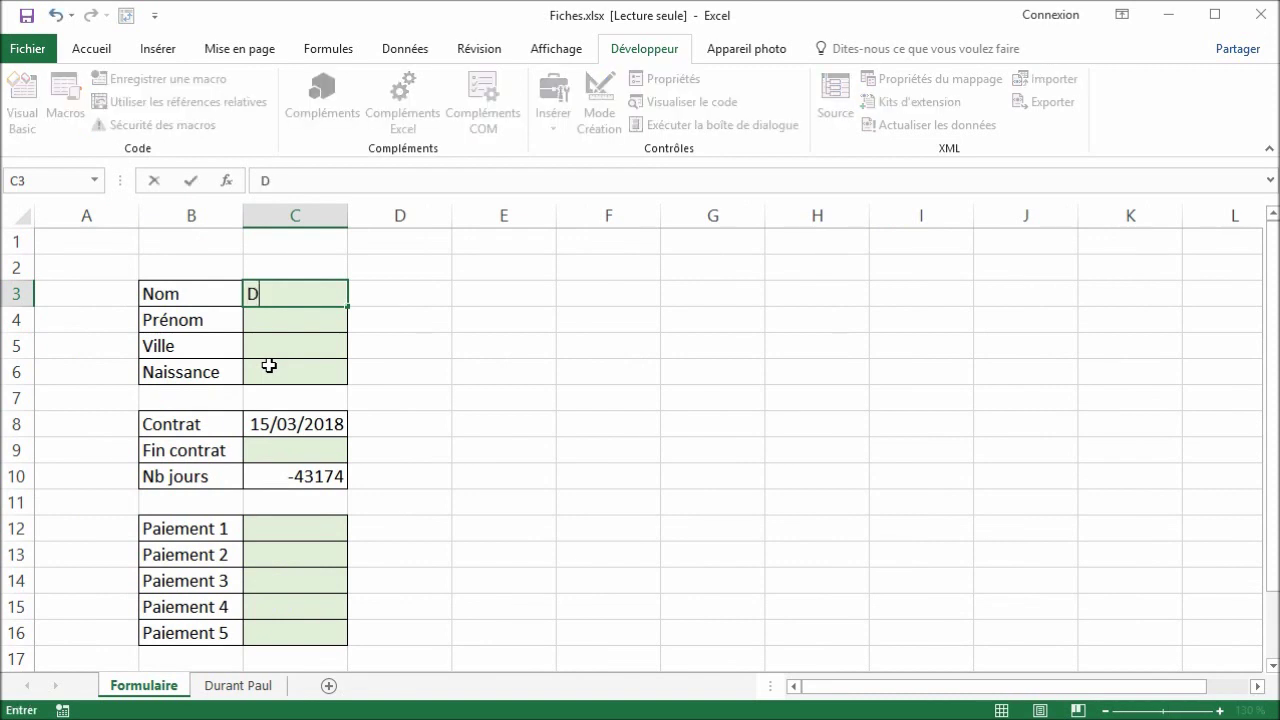
key(Return)
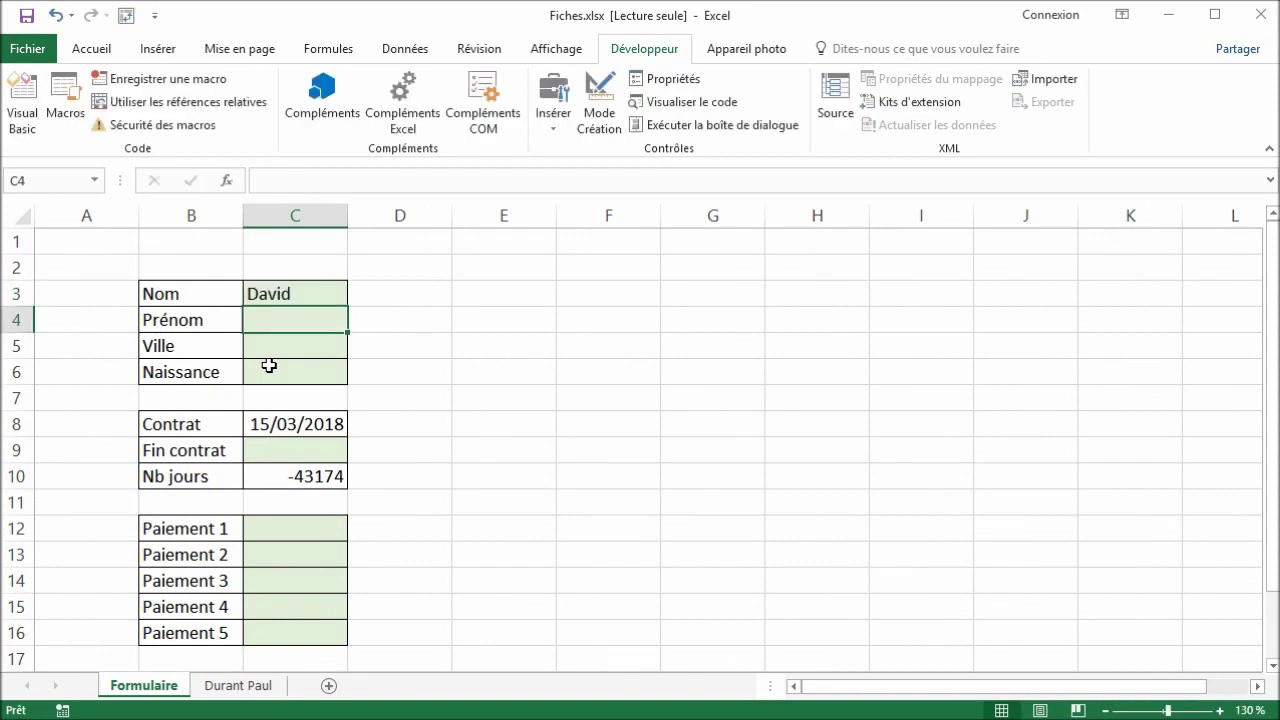
text(Manuel)
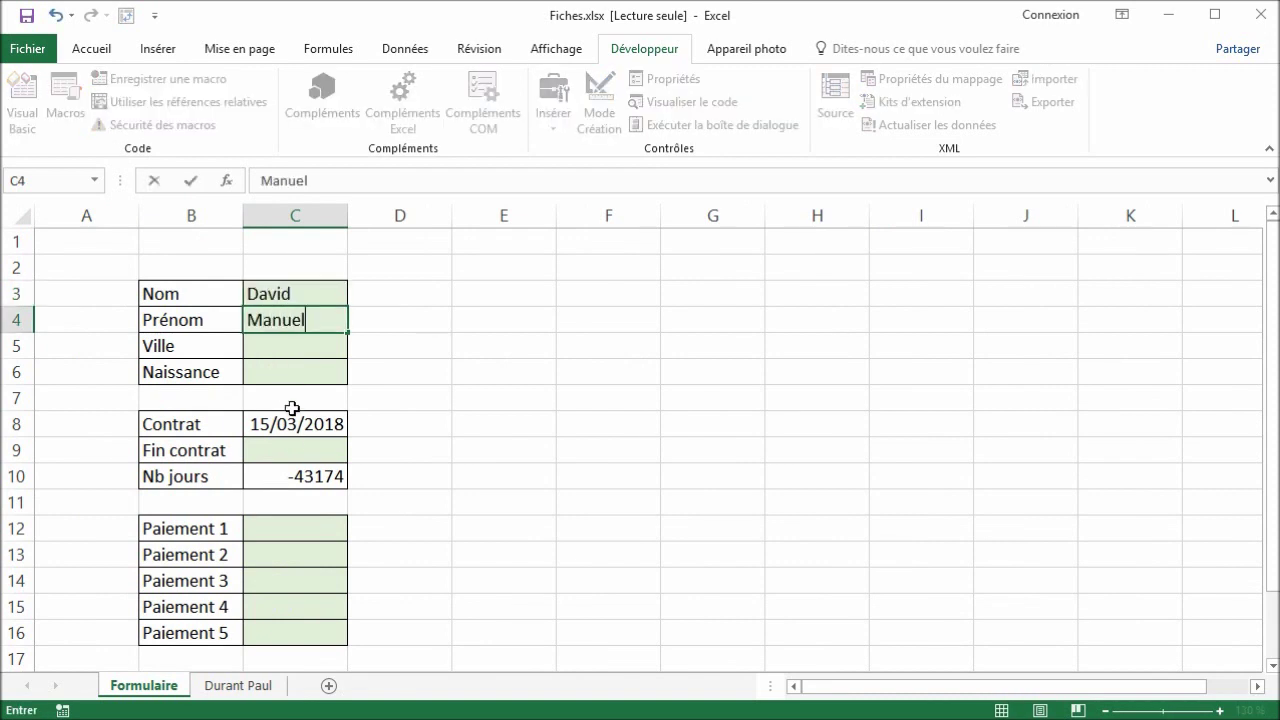
click(294, 443)
text(1/07/20)
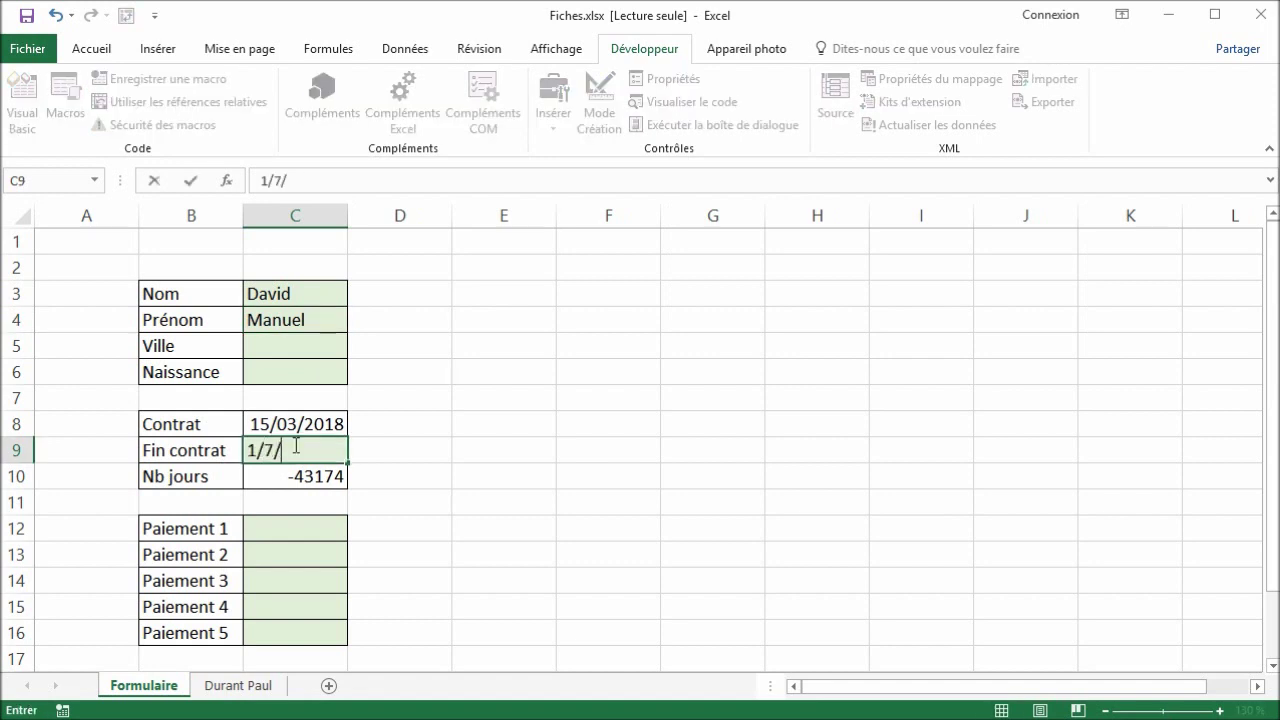
text(18)
key(Return)
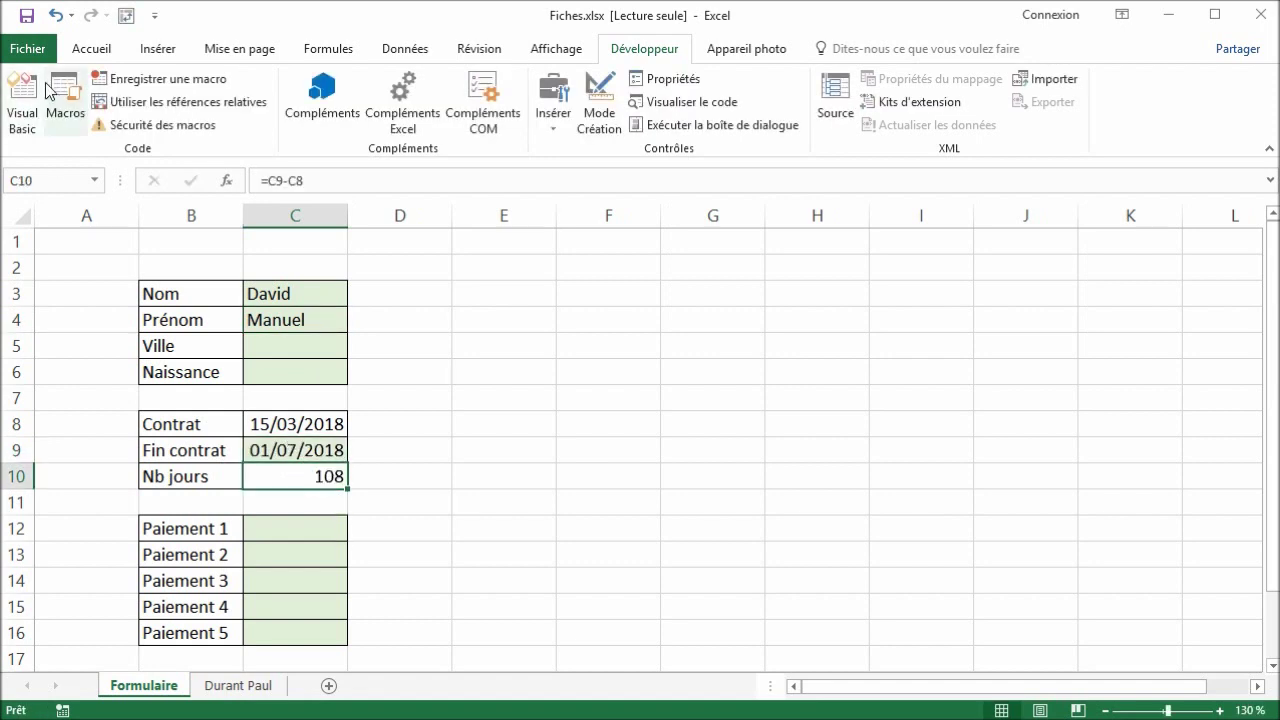
- Run the Fiche macro and view the second person's new sheet
click(65, 95)
click(962, 338)
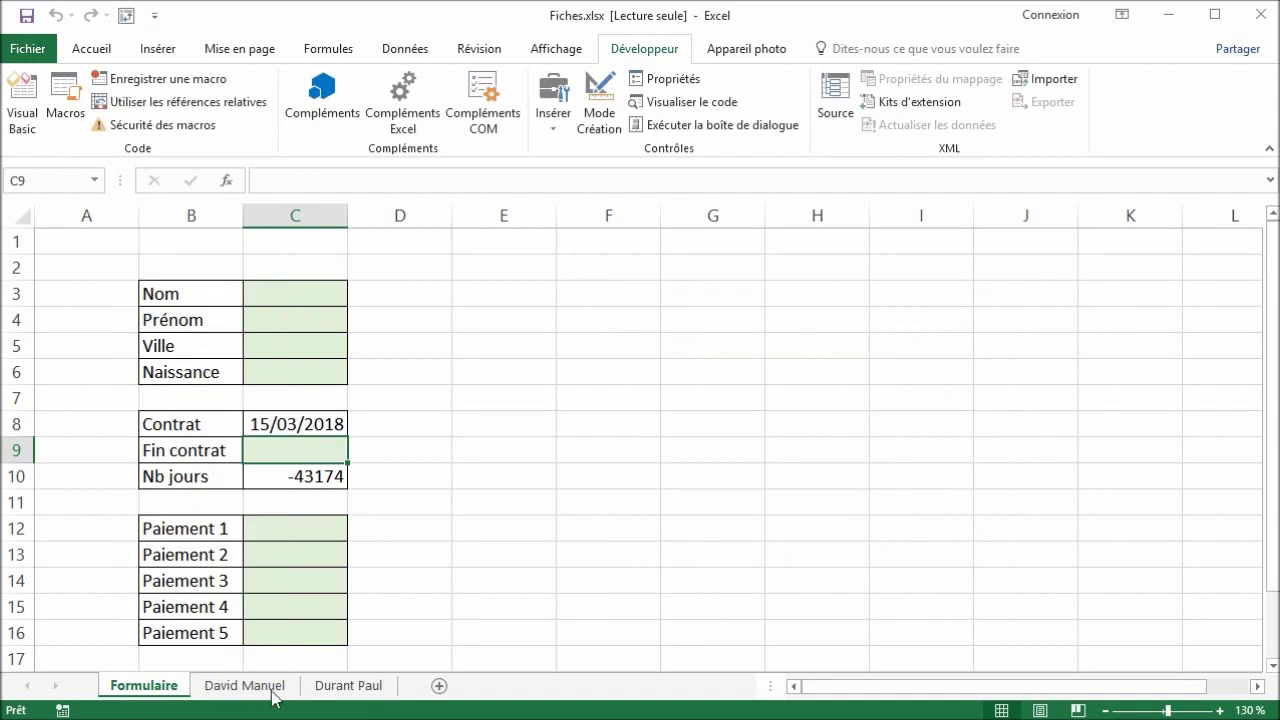
click(259, 694)
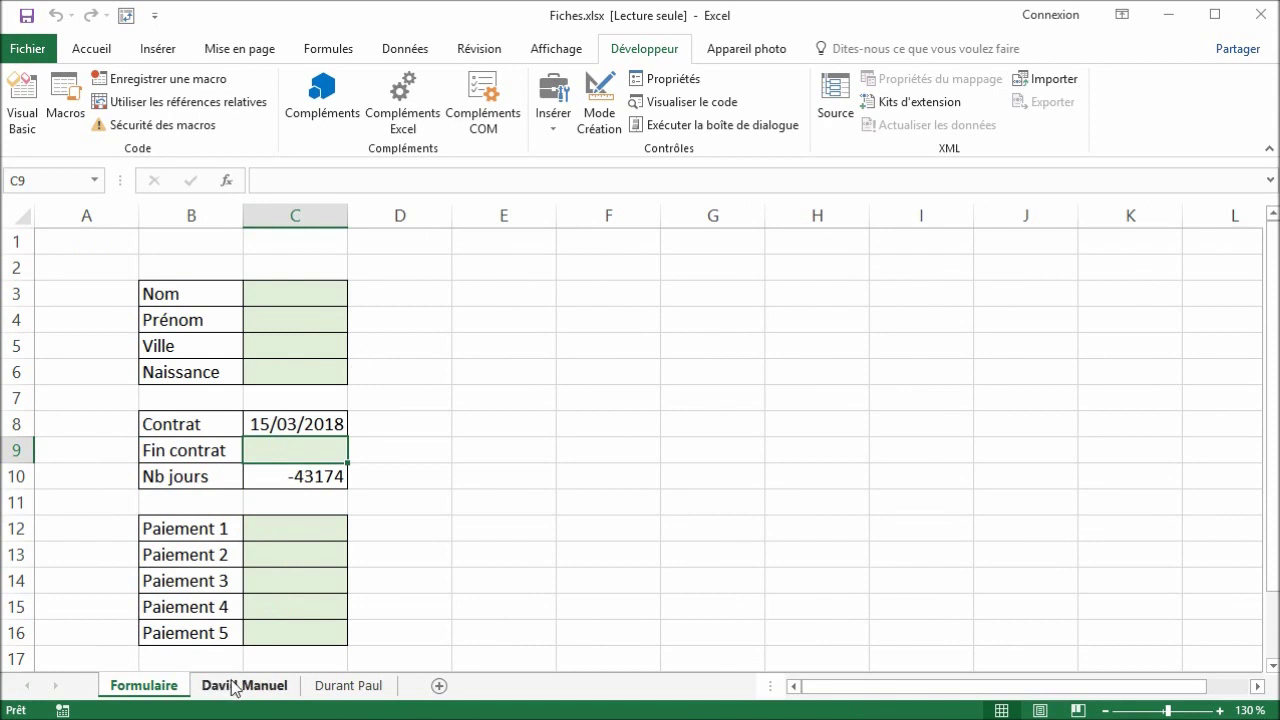
- Re-enter an already-used surname and first name and run Fiche, triggering the duplicate-name error
click(290, 297)
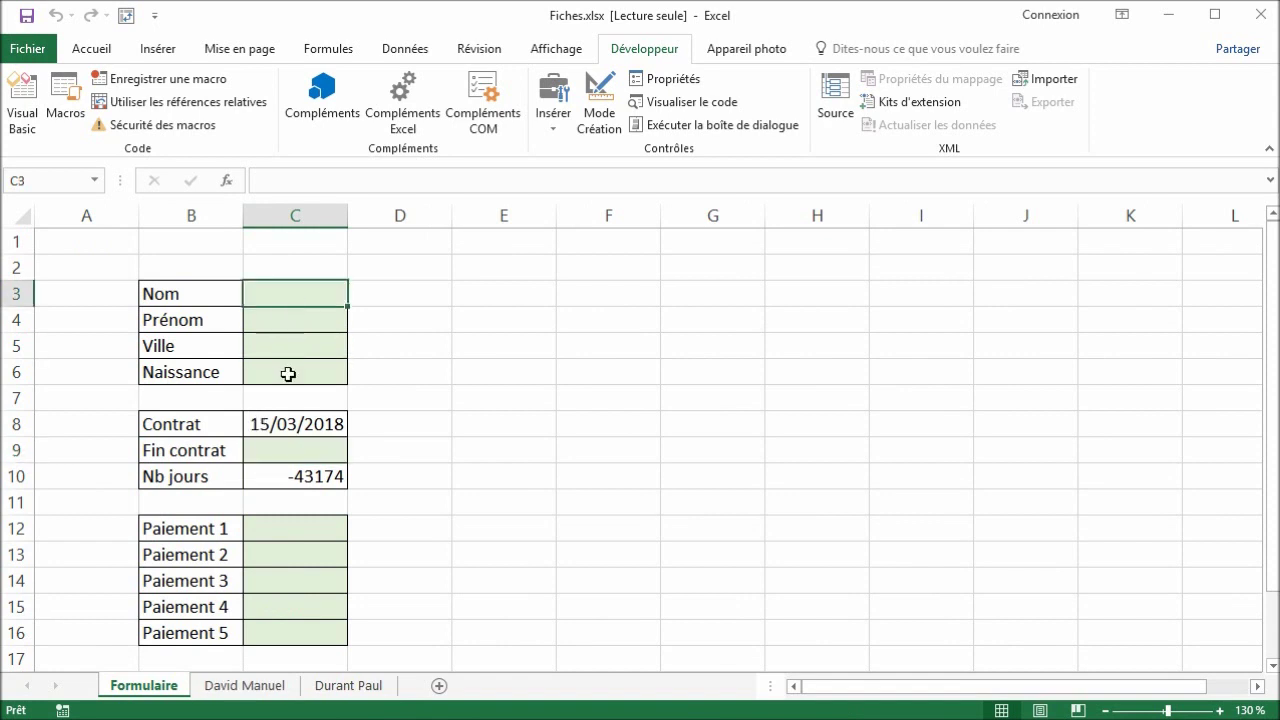
text(Durant)
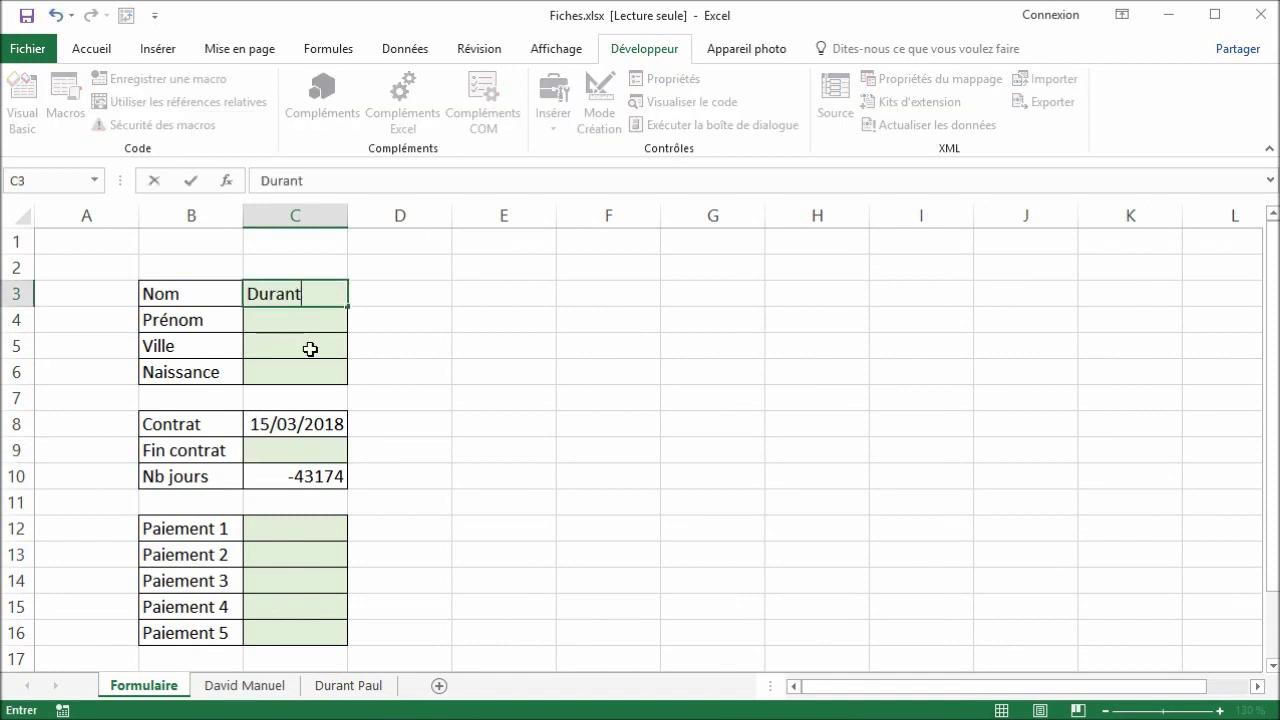
key(Return)
text(Paul)
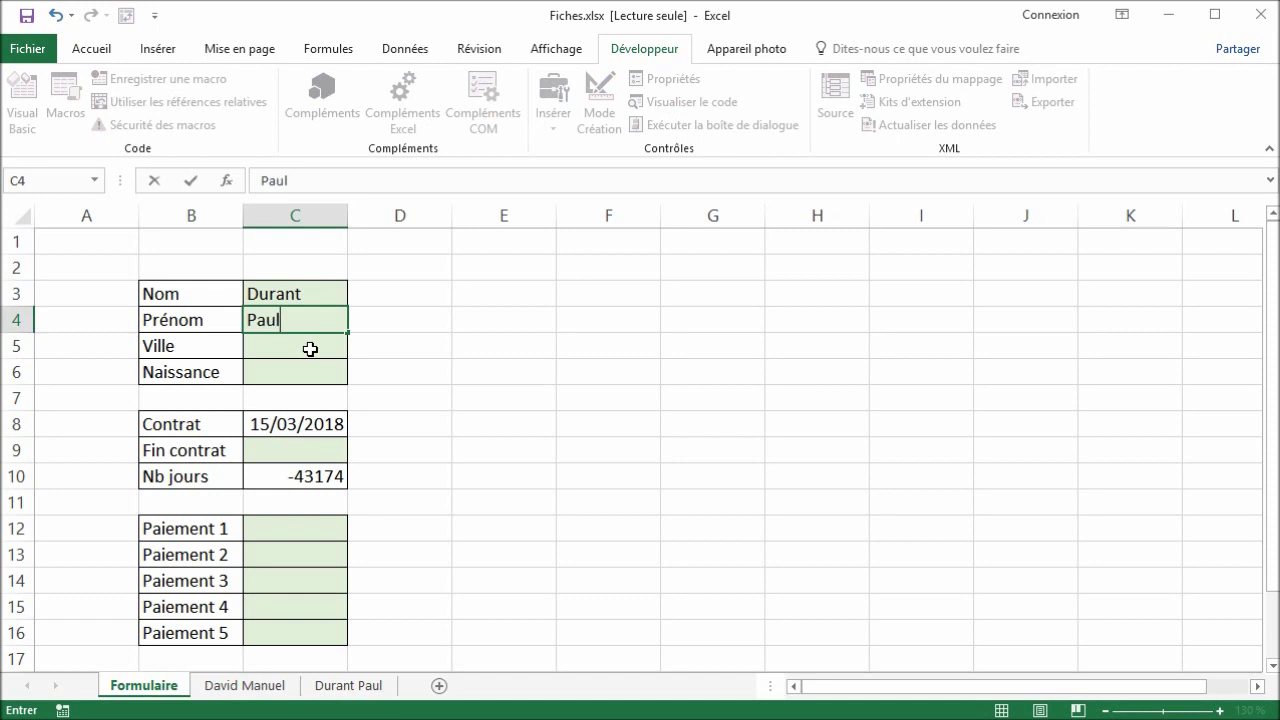
click(383, 349)
click(65, 100)
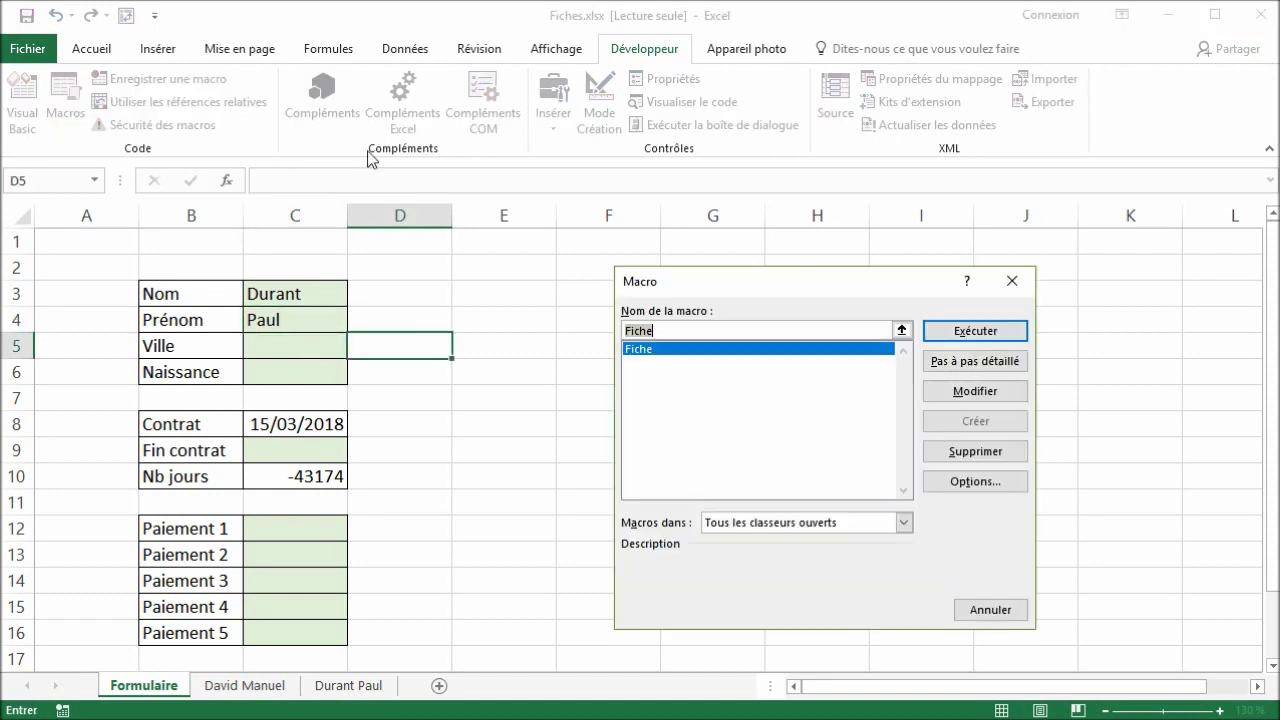
click(1005, 336)
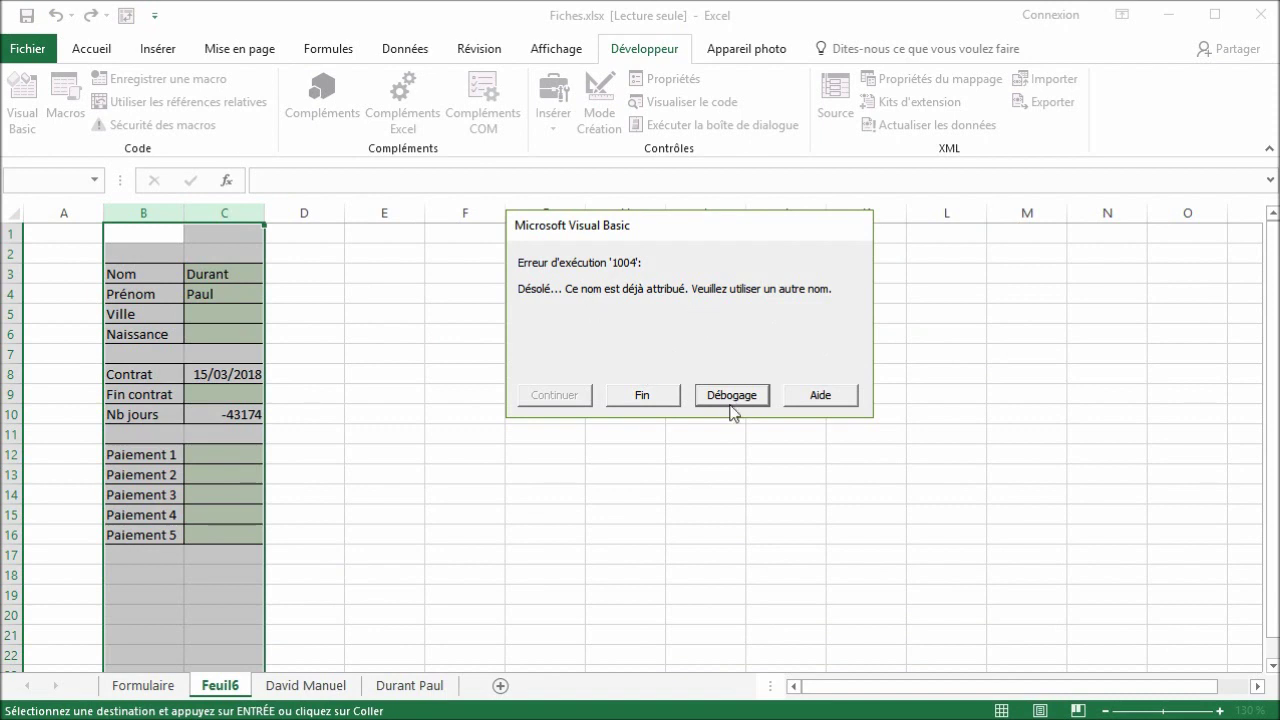
- Debug error 1004 to the ActiveSheet.Name = Nom line, then reset the halted run
click(733, 396)
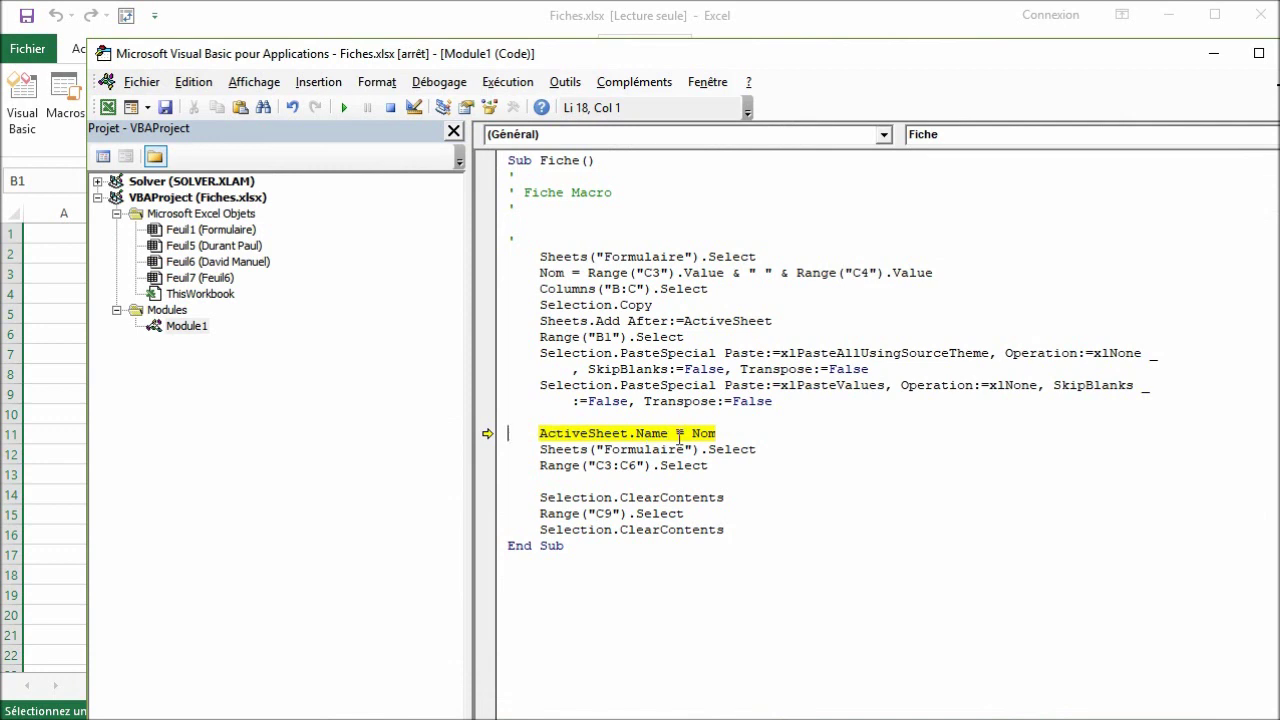
click(389, 108)
- Add an On Error GoTo Erreur line at the top of the Fiche macro
click(554, 237)
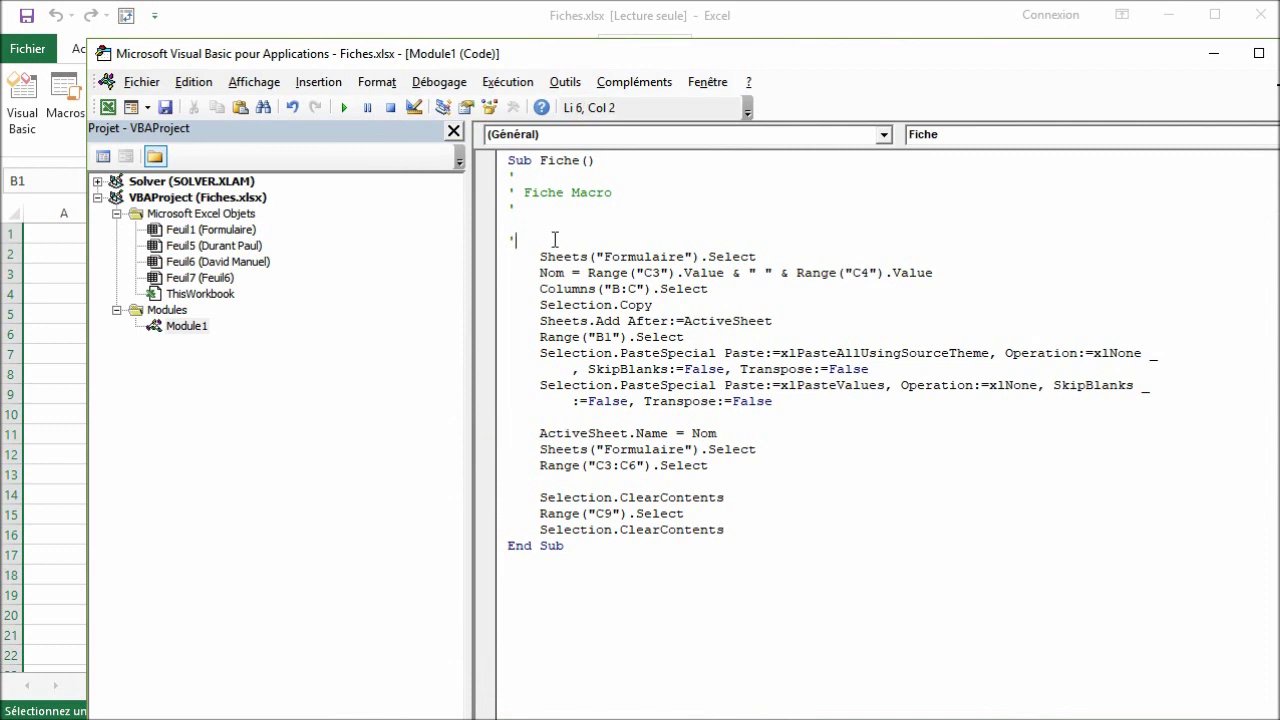
key(Return)
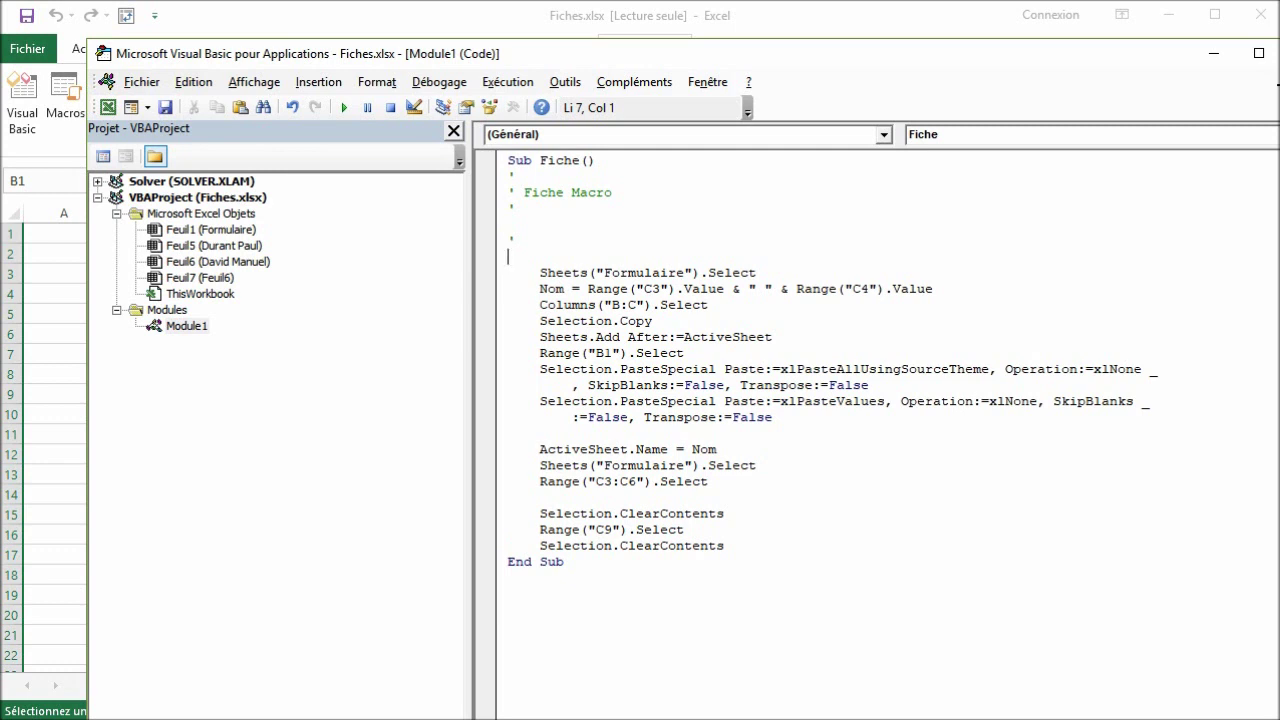
text(on error goto Erreur:)
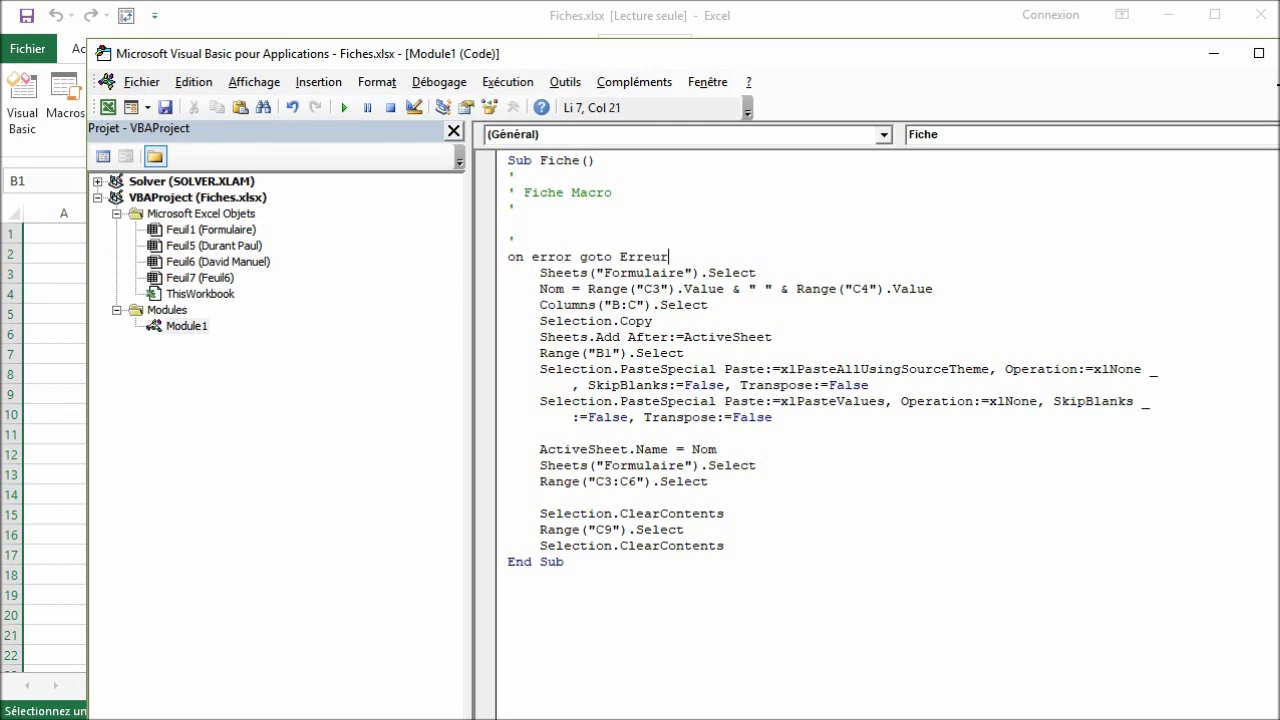
- Add an Erreur: label with MsgBox "Erreur à la création de la fiche !" and an Exit Sub above it
click(762, 545)
key(Return)
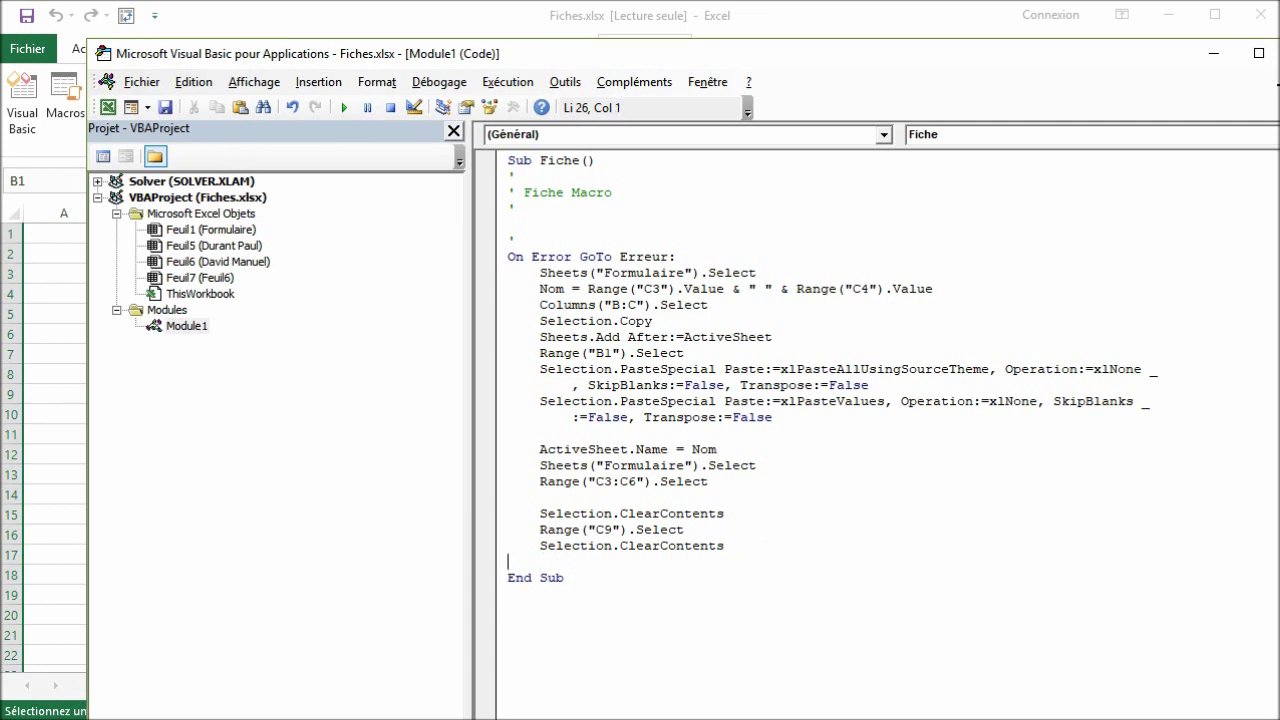
key(Return)
text(Erre)
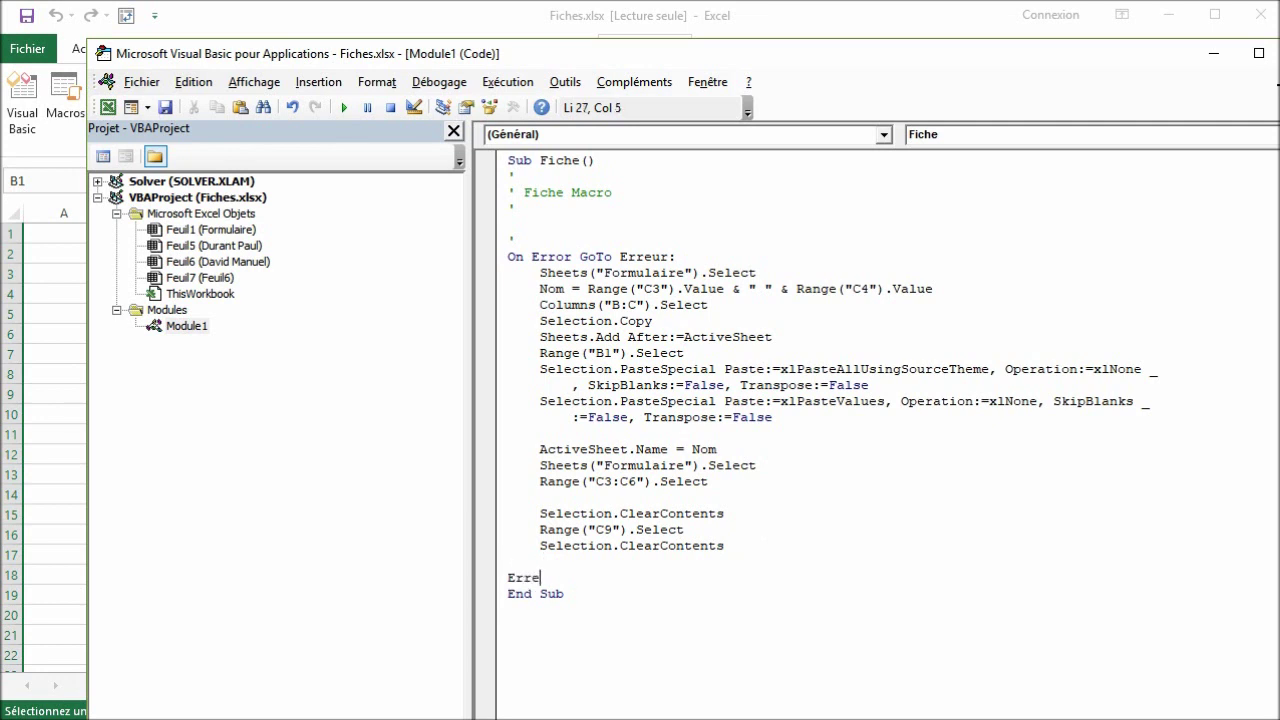
text(ur:)
key(Return)
text(msgb)
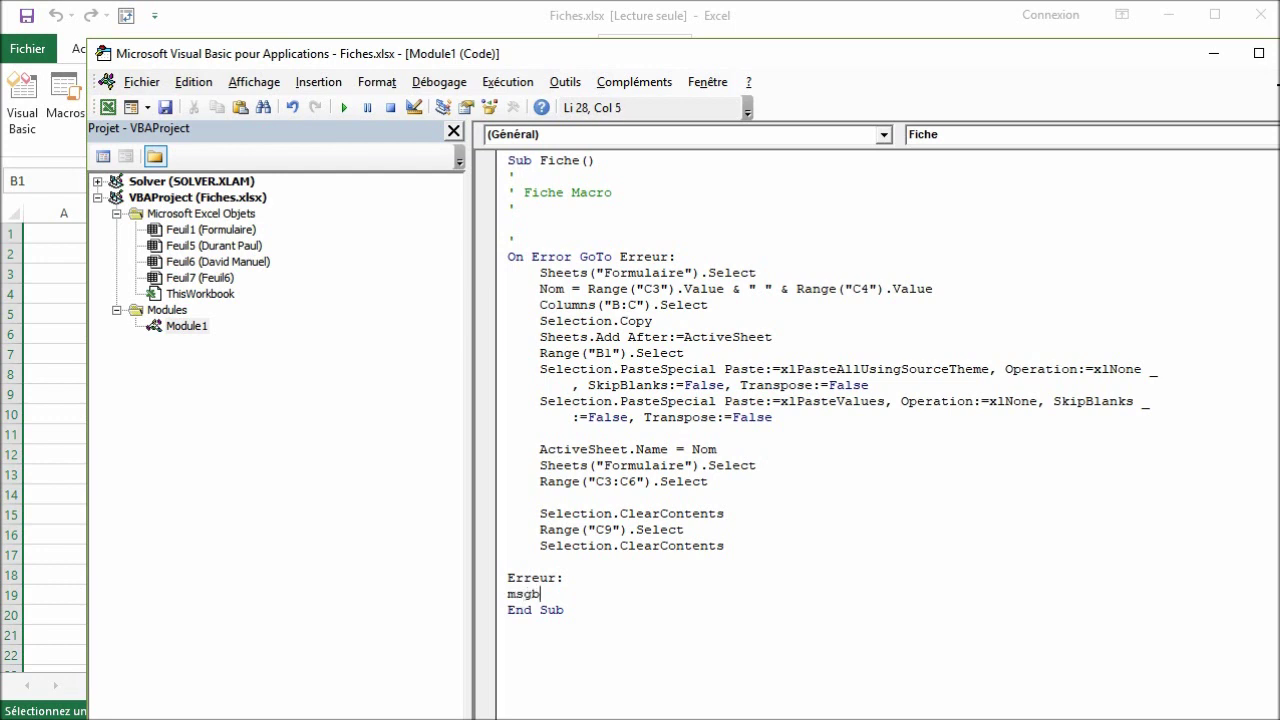
text("E)
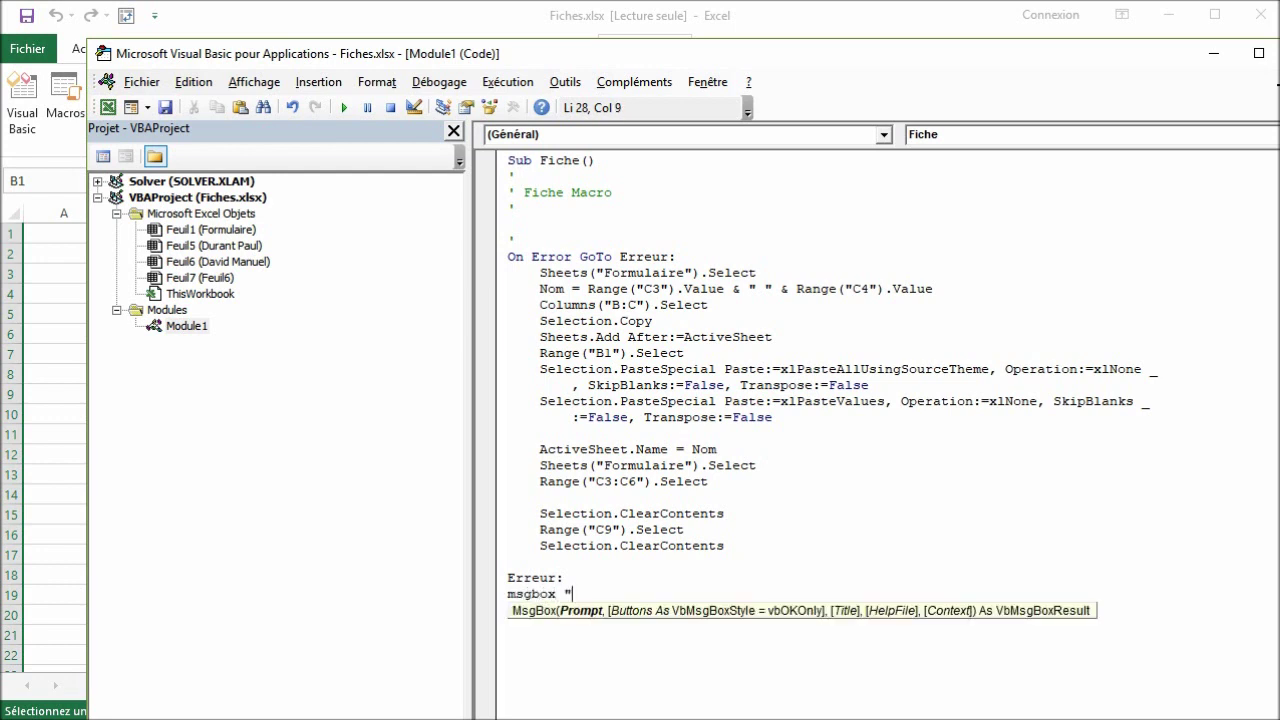
text(rreur à la créatio)
text(n de )
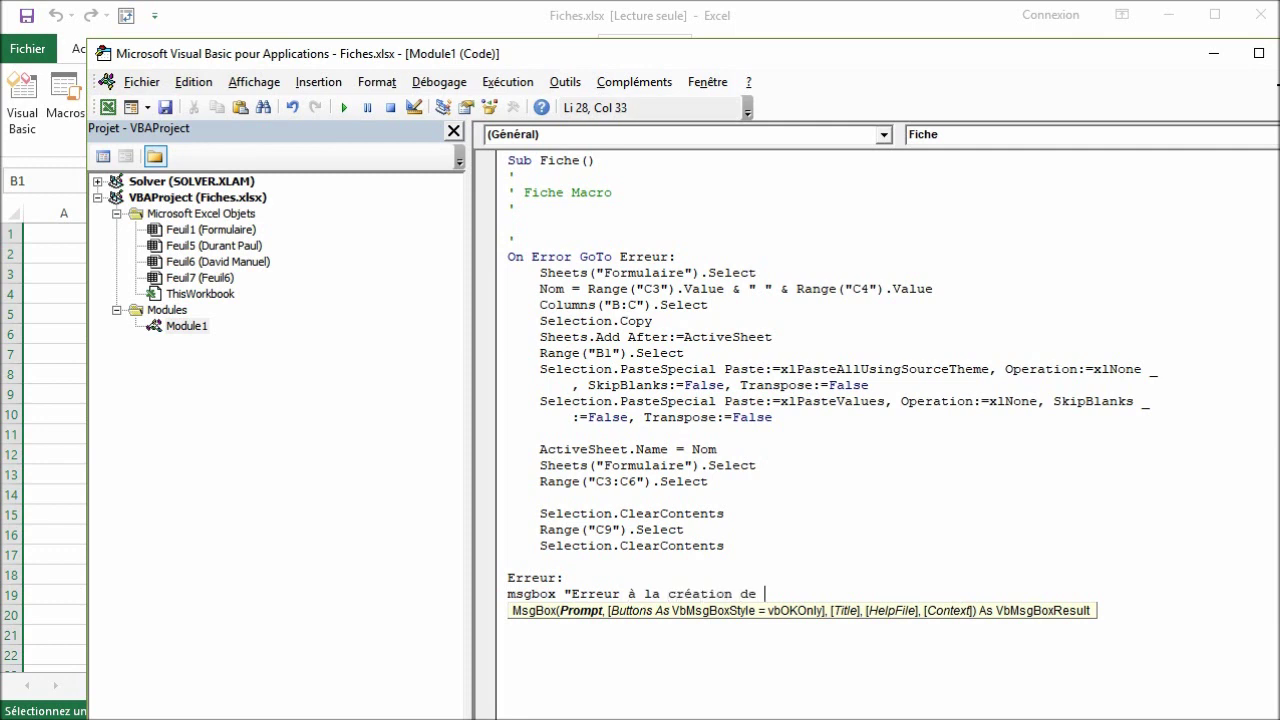
text(la fiche !")
click(548, 562)
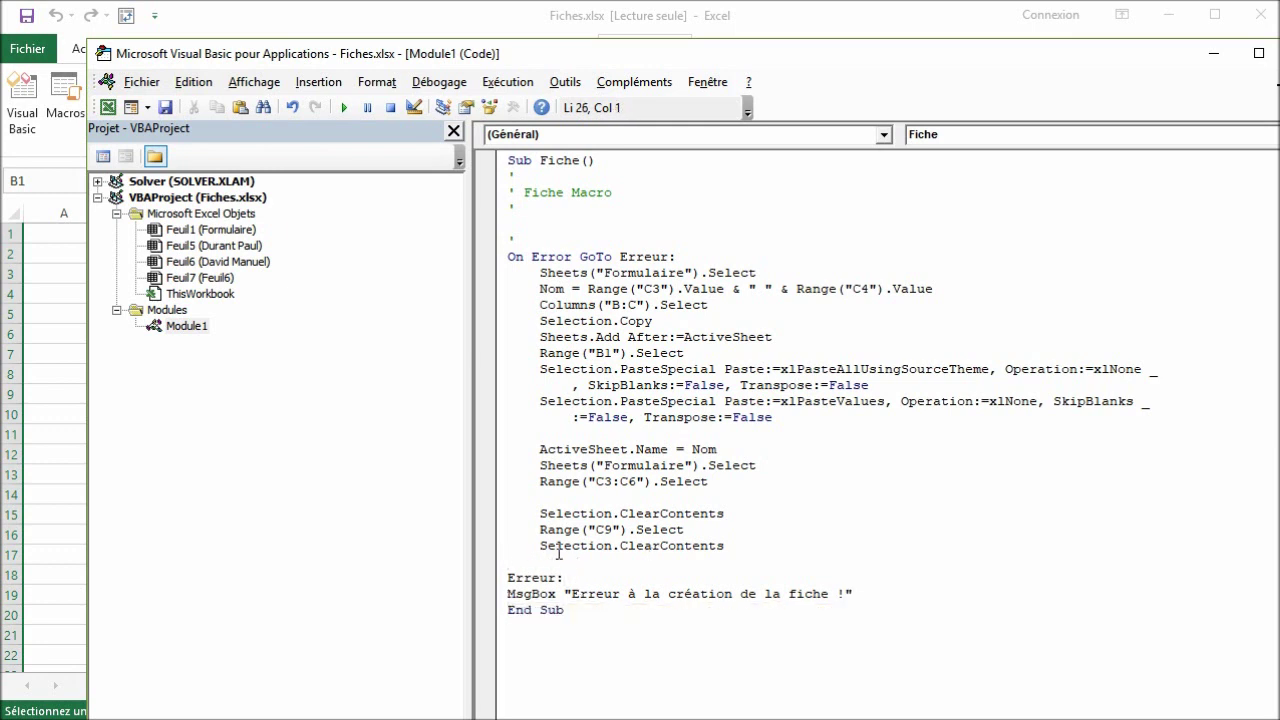
text(exit sub)
- Finish the Exit Sub line, then run Fiche from Formulaire and dismiss its error message
click(522, 578)
click(604, 449)
click(46, 350)
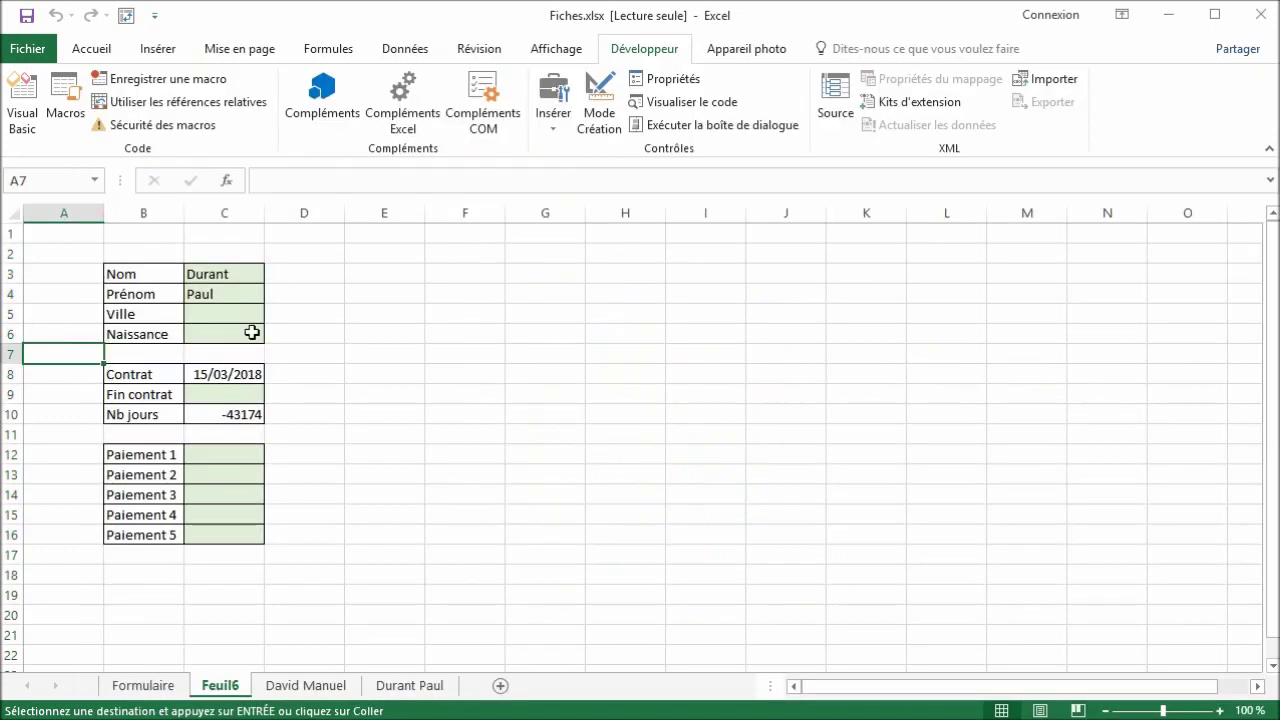
click(170, 687)
click(220, 475)
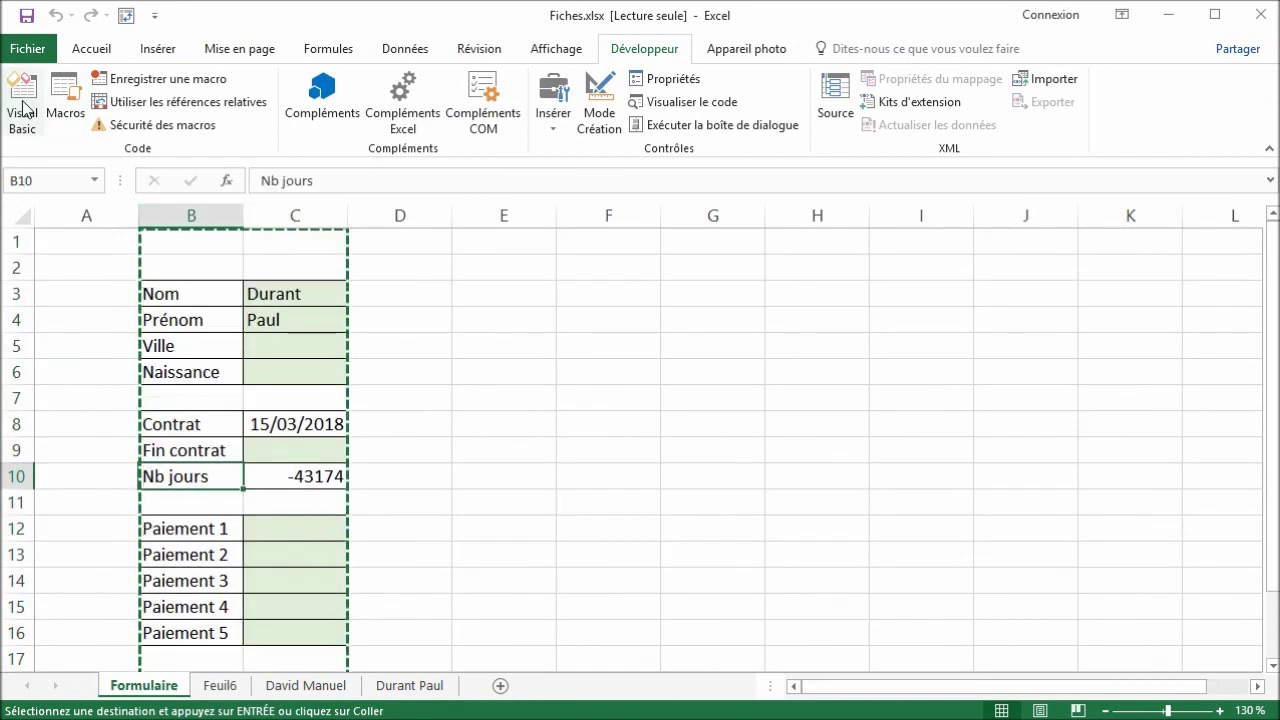
click(65, 100)
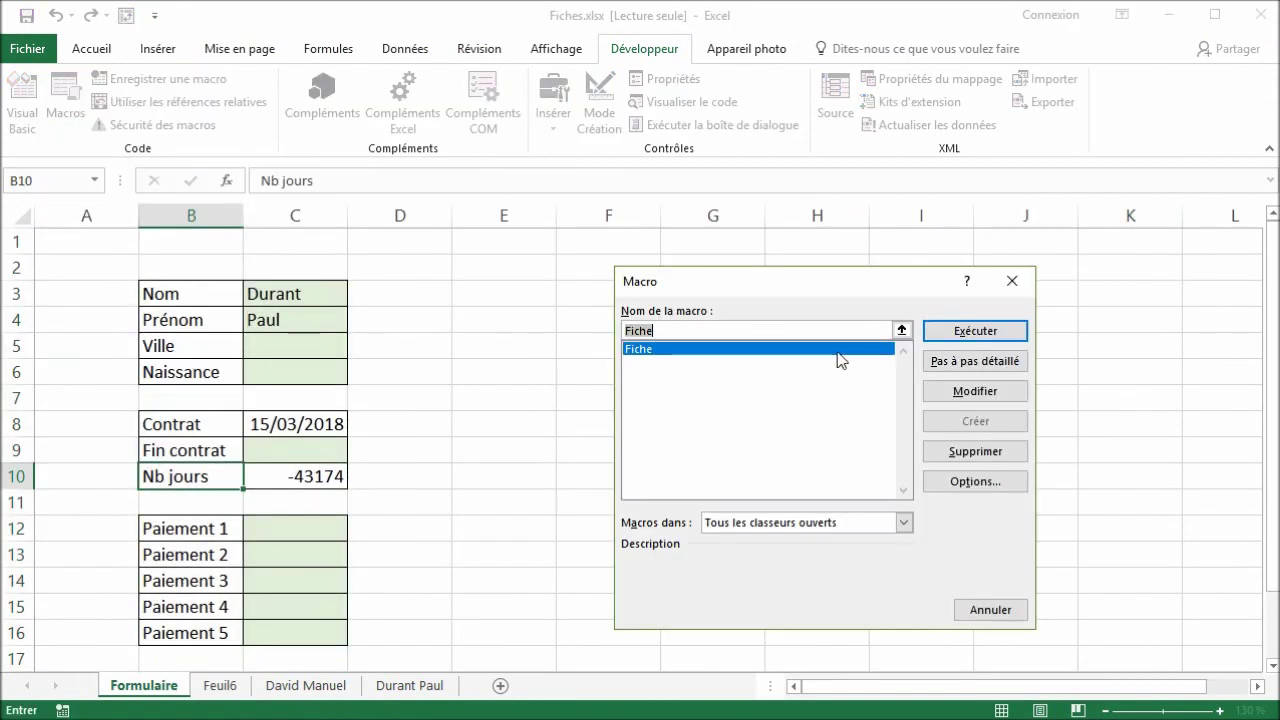
click(950, 331)
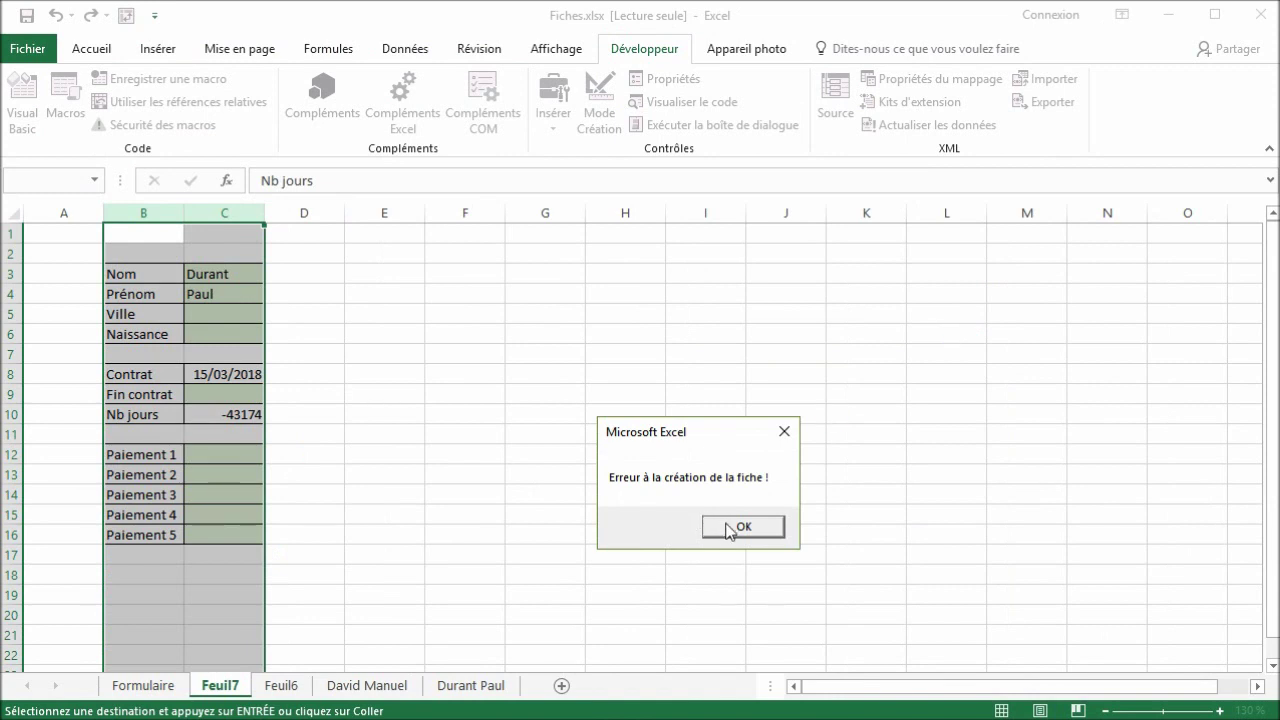
click(728, 531)
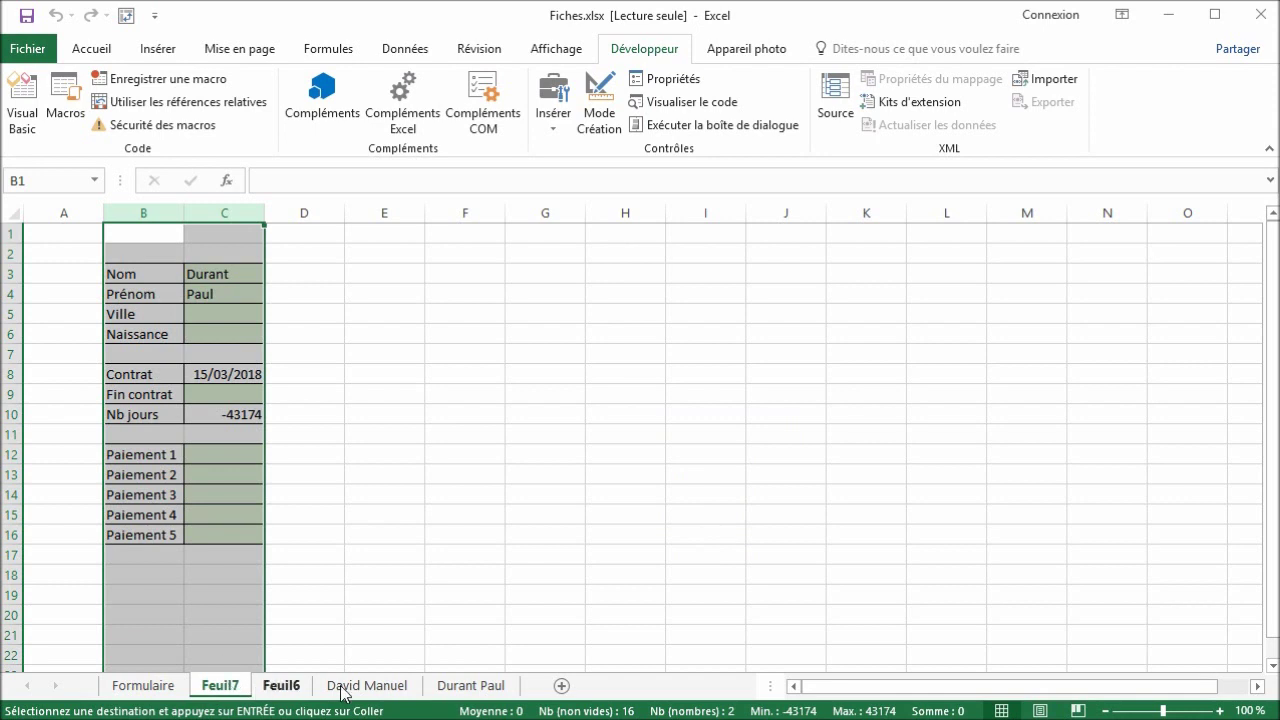
- Delete the leftover Feuil7 and Feuil6 sheets
right_click(236, 688)
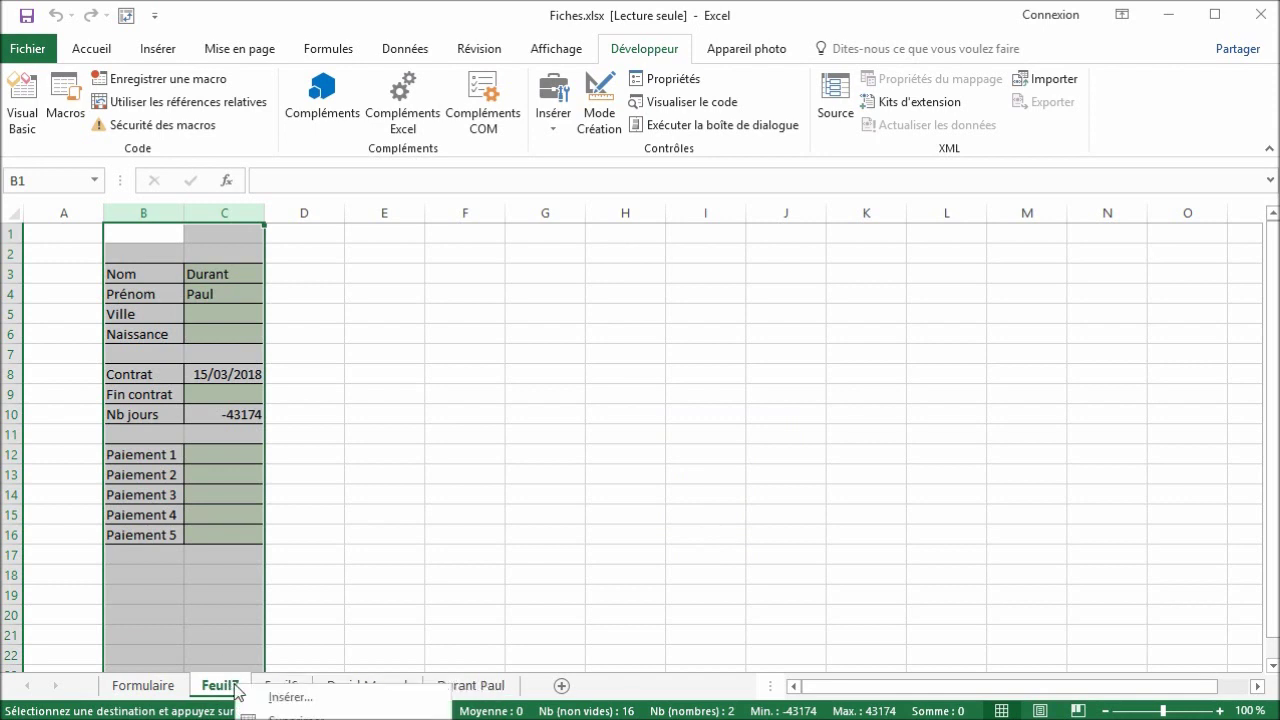
click(292, 716)
click(617, 529)
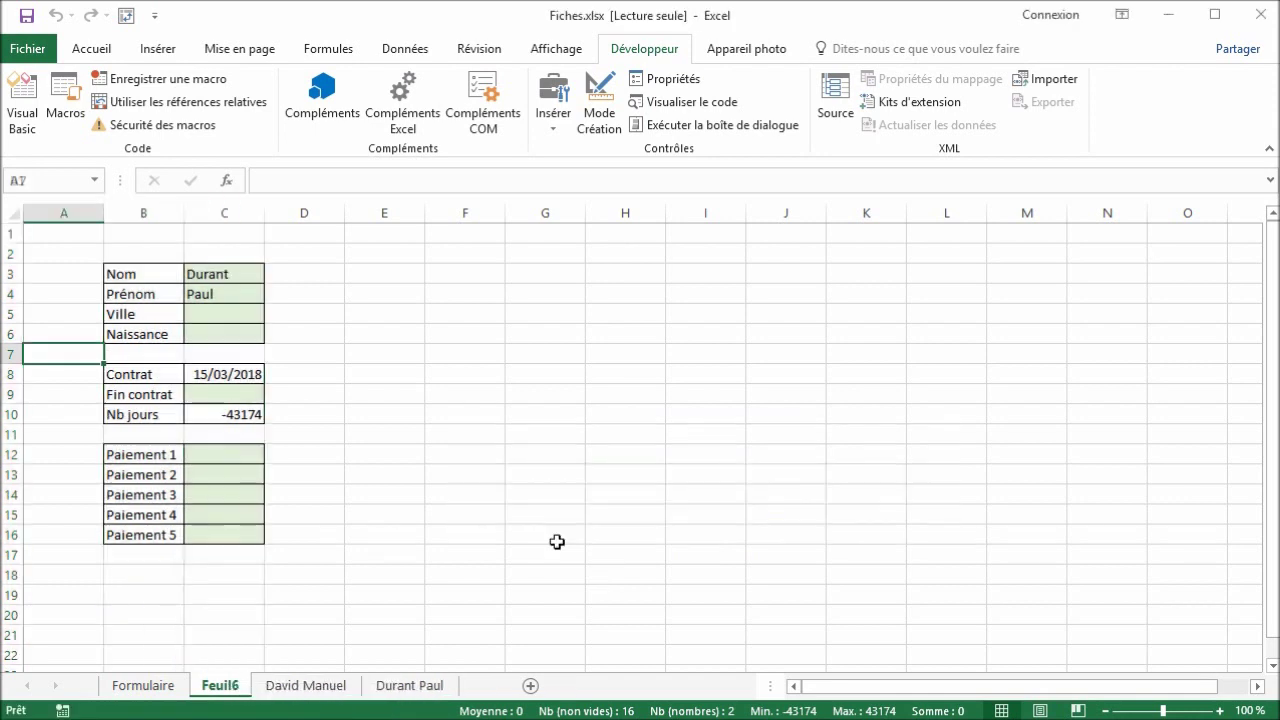
right_click(236, 686)
click(288, 716)
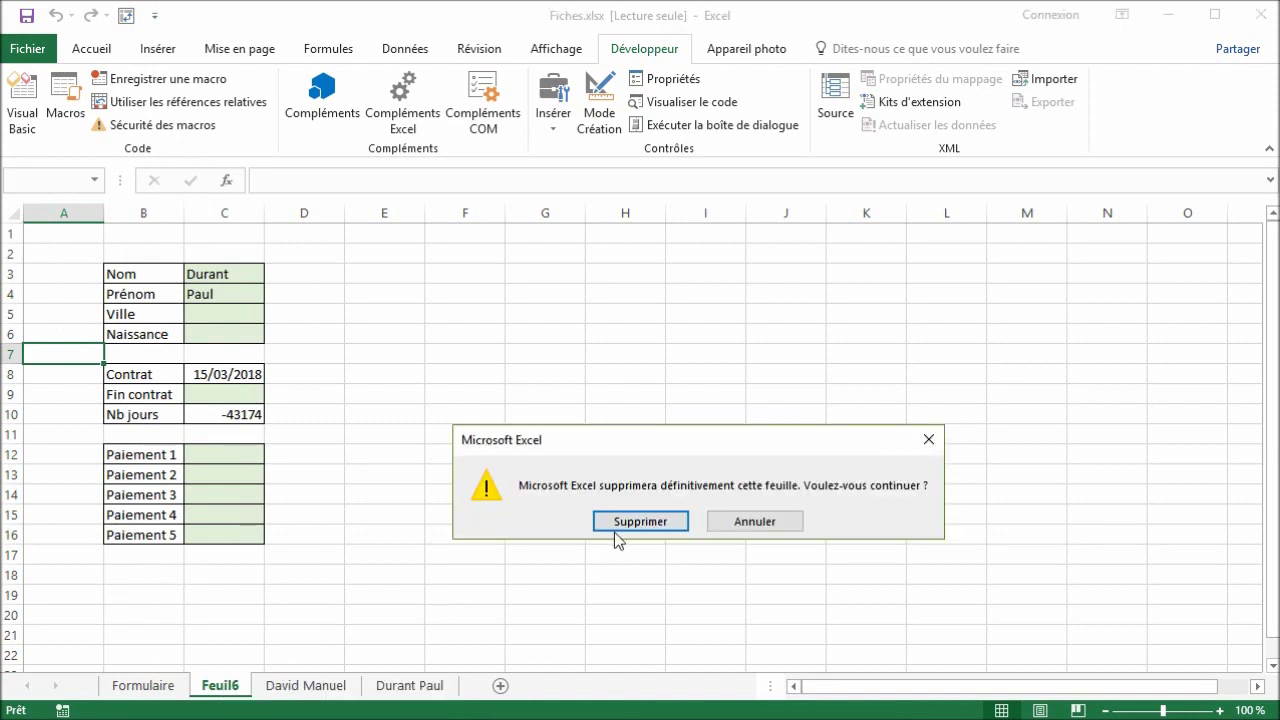
click(614, 530)
- Draw a form-control button beside the form, assign it Fiche, and caption it 'Créer fiche'
click(146, 688)
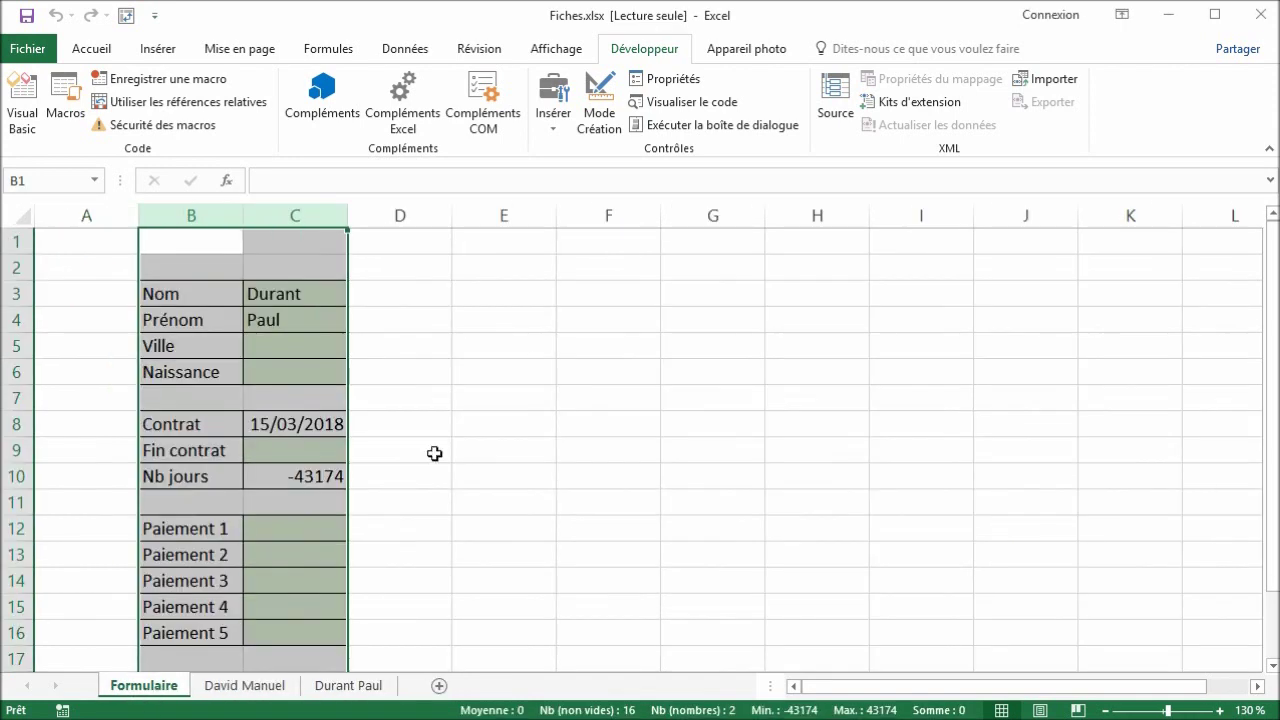
click(432, 452)
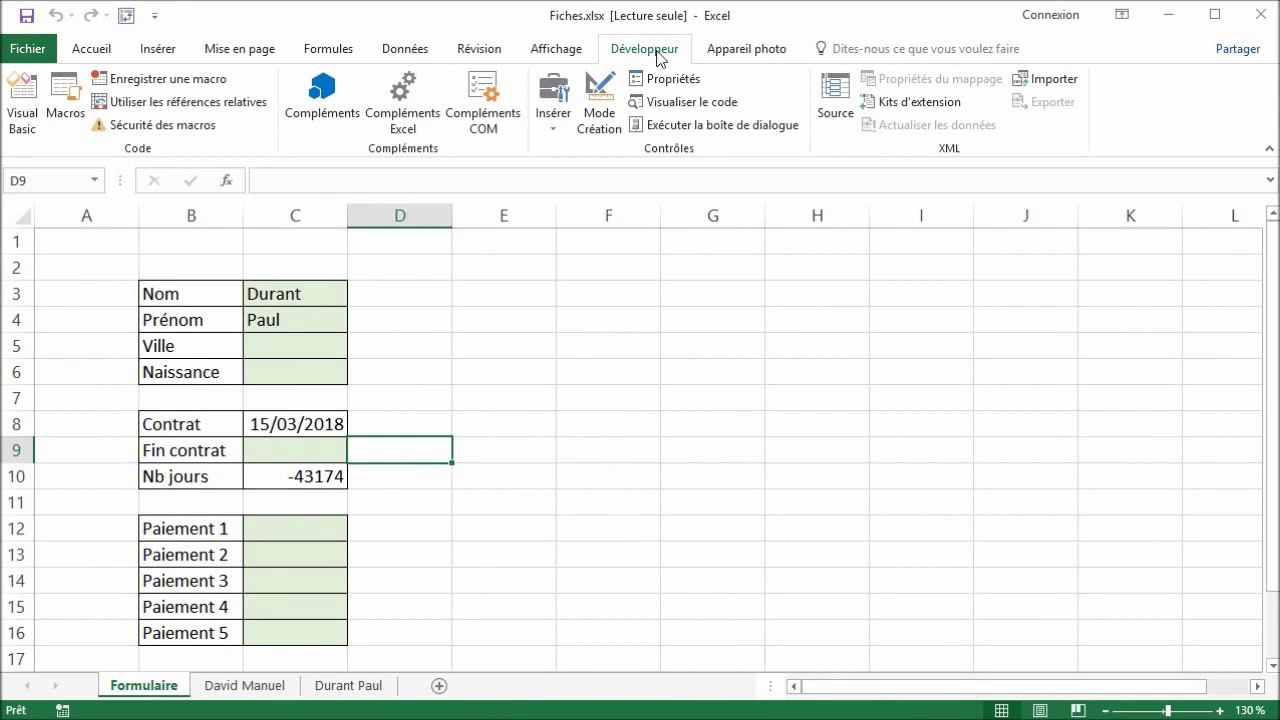
click(565, 128)
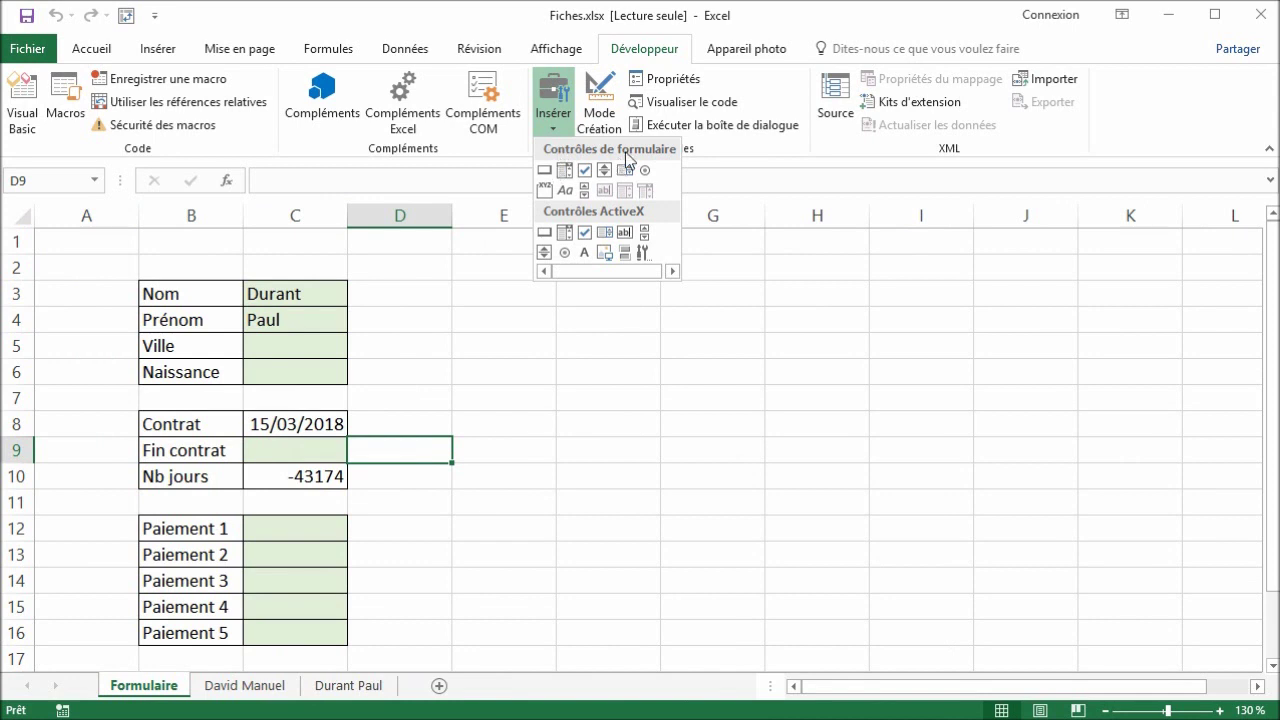
click(544, 172)
drag(541, 418, 719, 474)
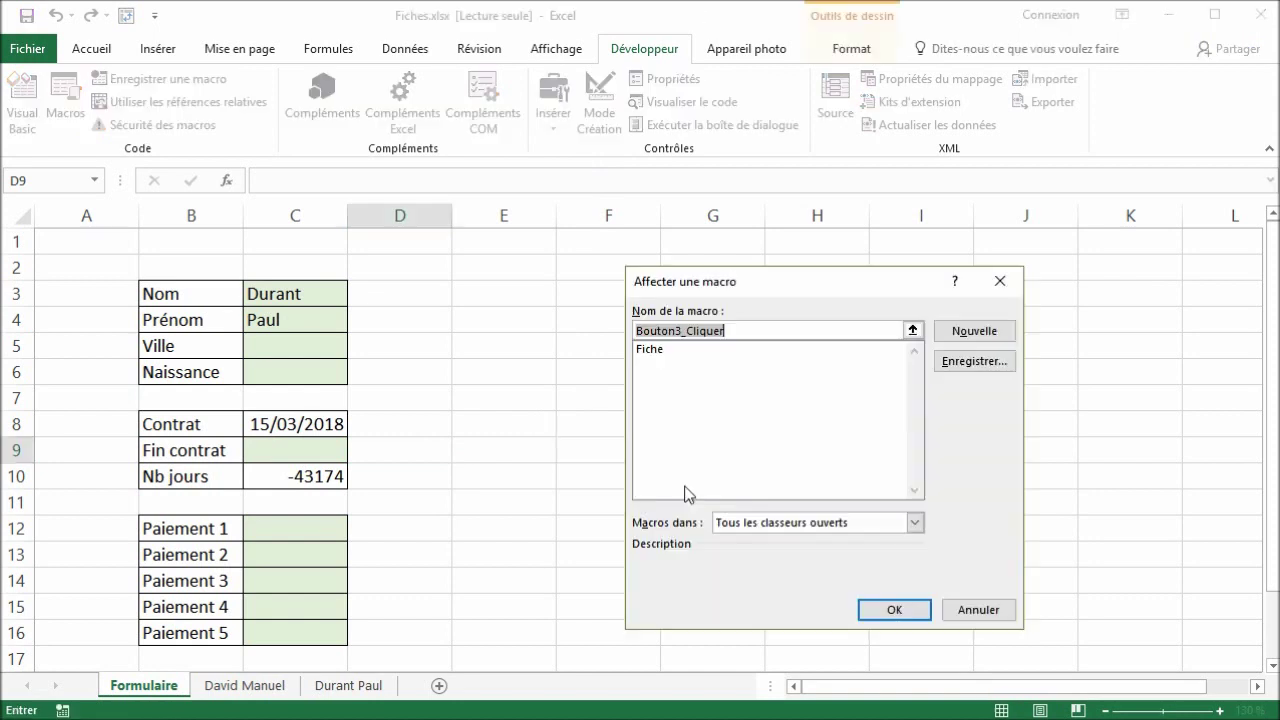
click(669, 350)
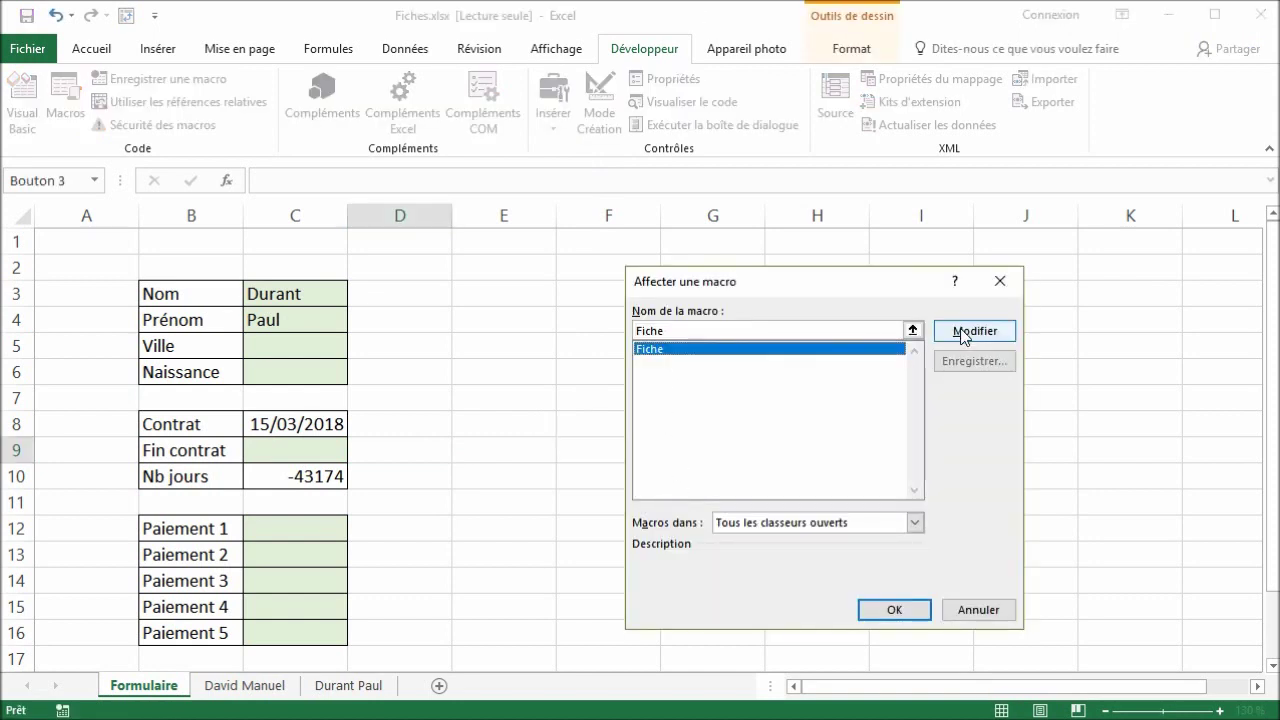
click(896, 612)
drag(545, 446, 668, 446)
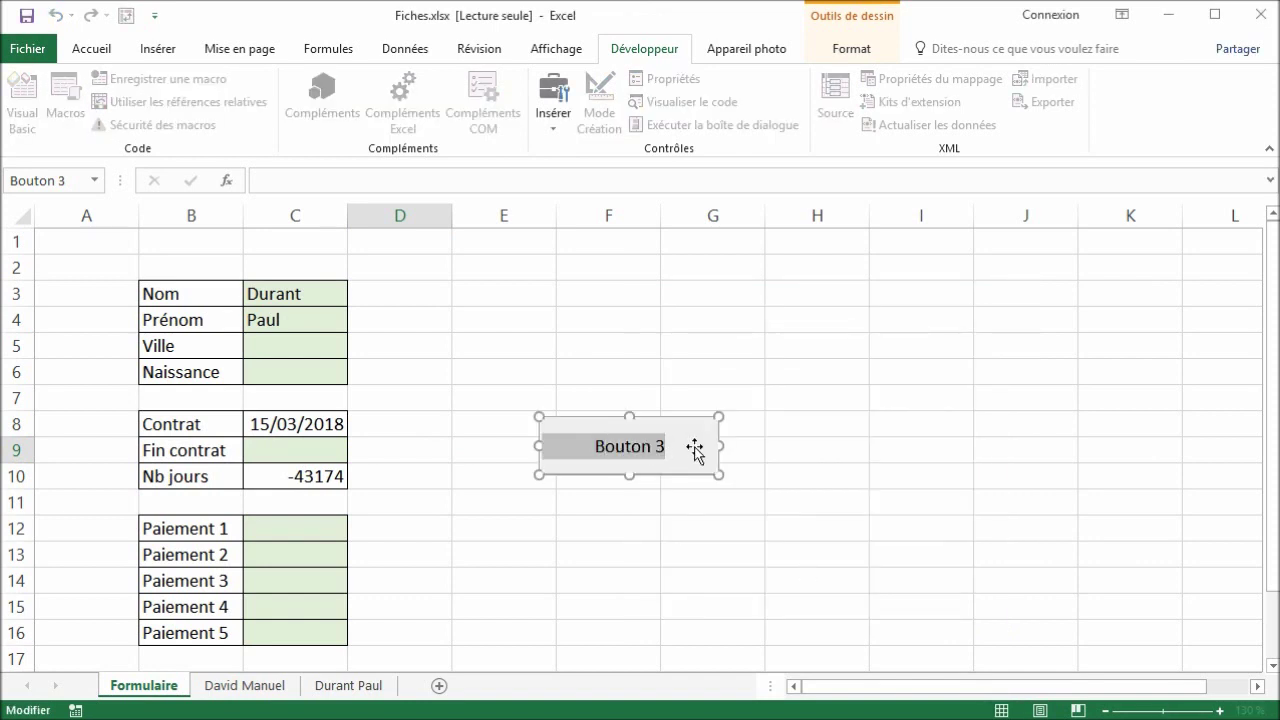
text(Créer )
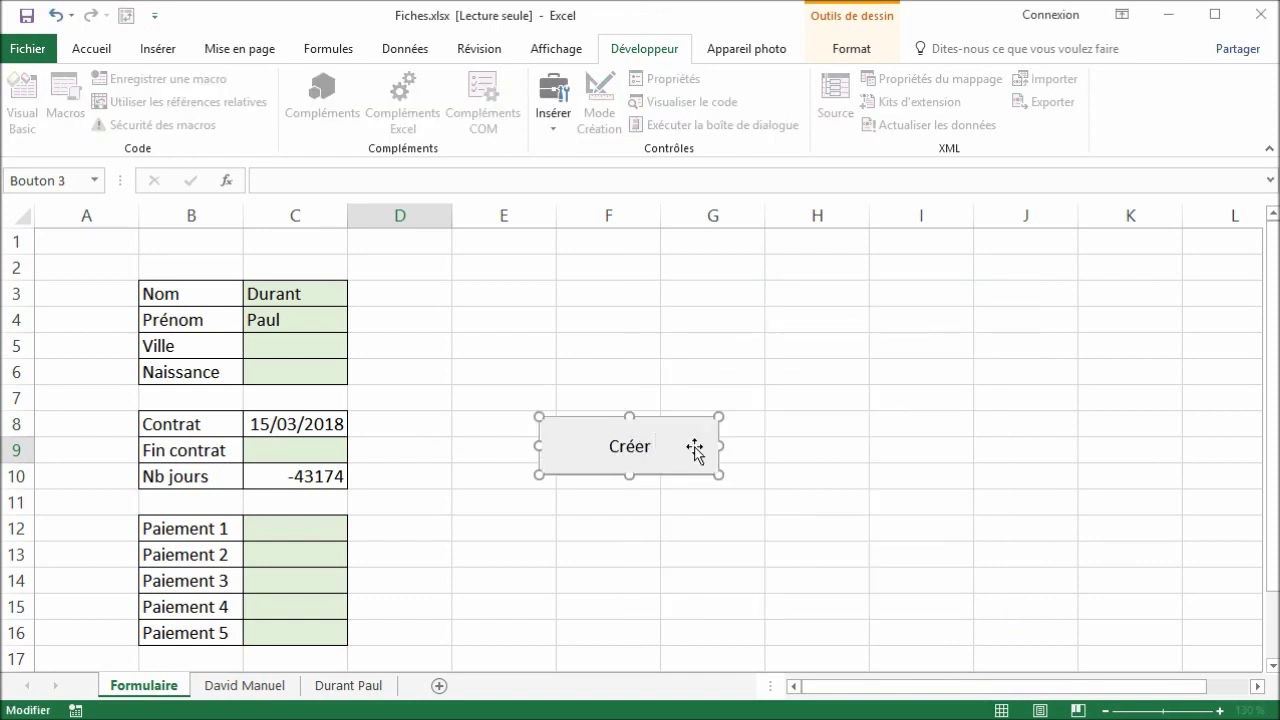
text(fiche)
click(700, 533)
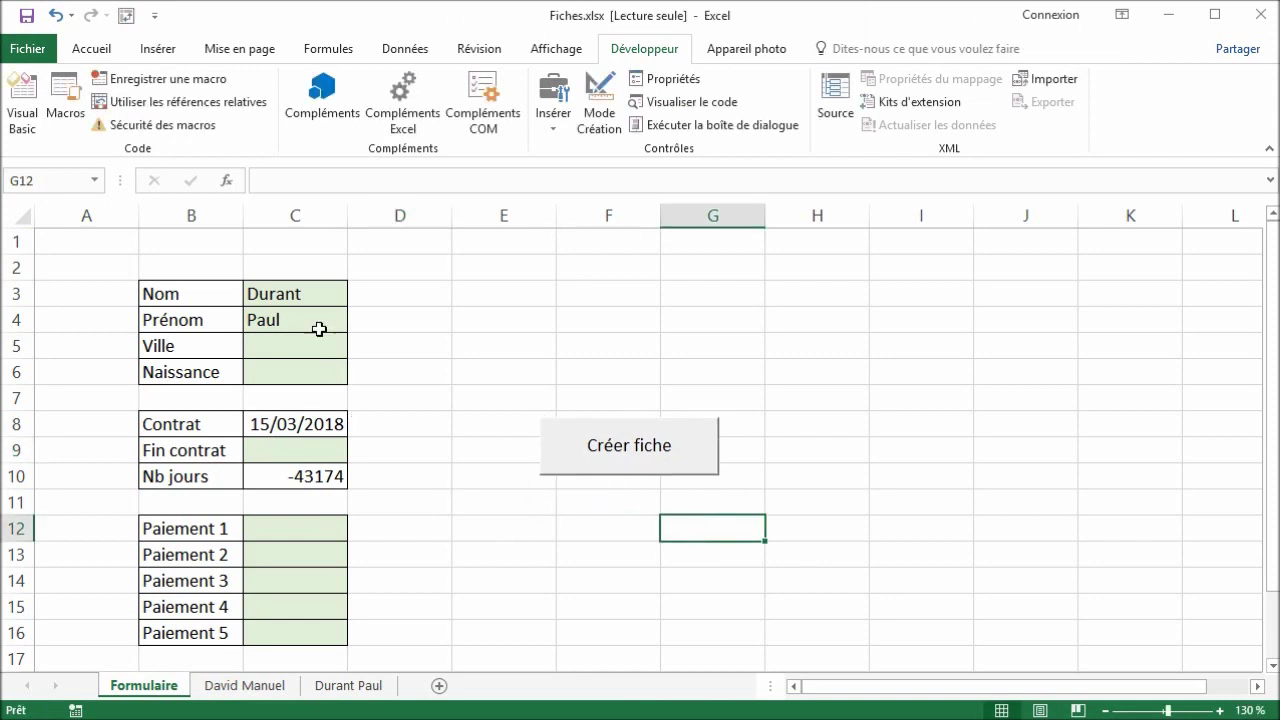
- Delete the last person's sheet and regenerate it from the form using Créer fiche
click(340, 688)
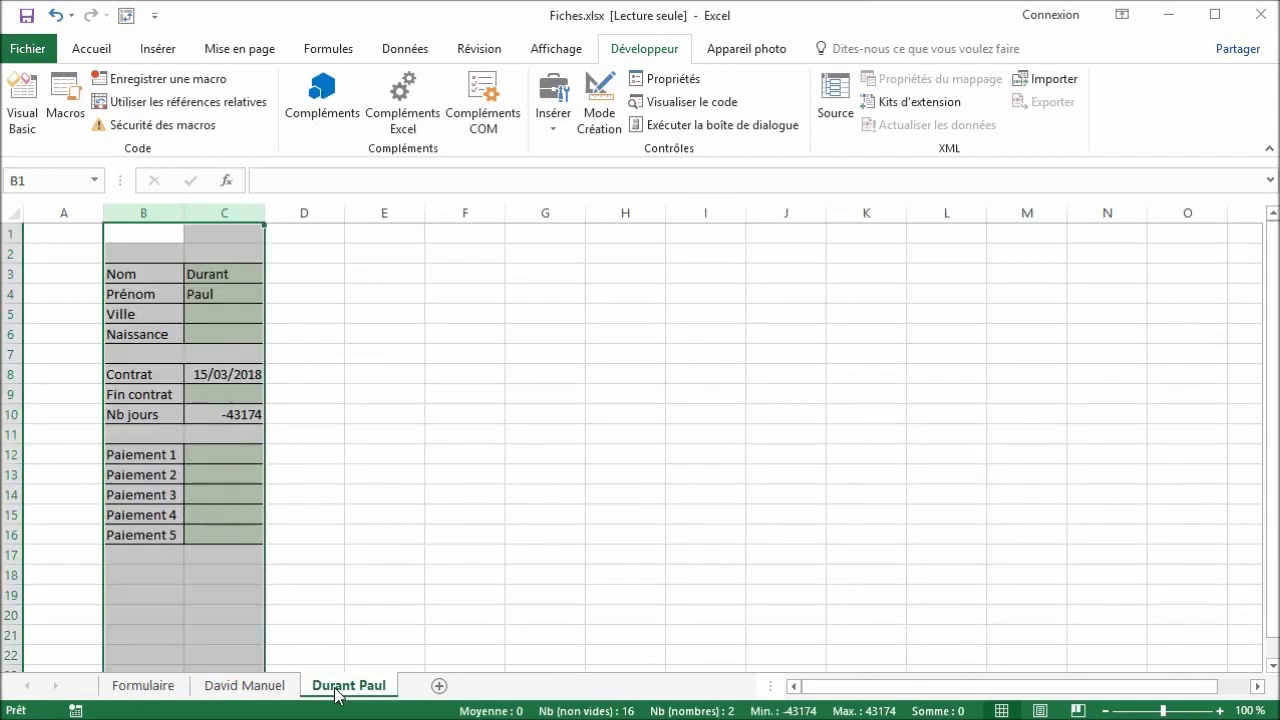
right_click(338, 695)
click(375, 478)
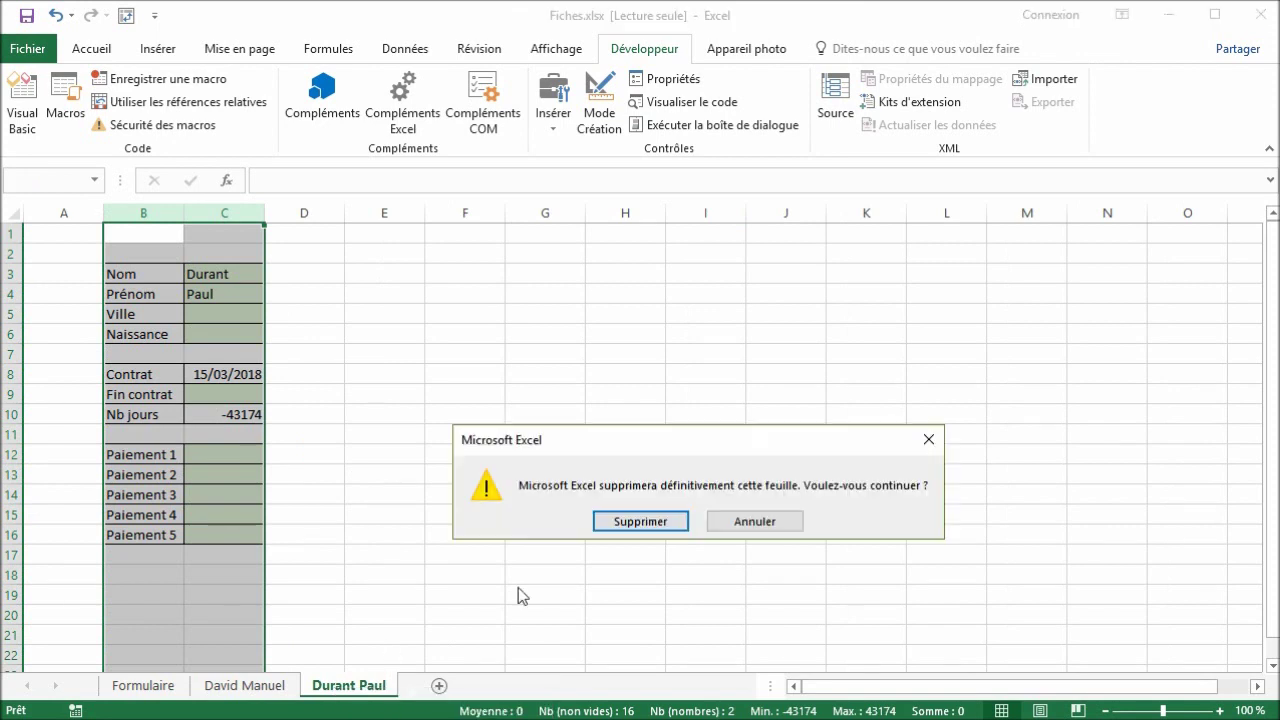
click(631, 521)
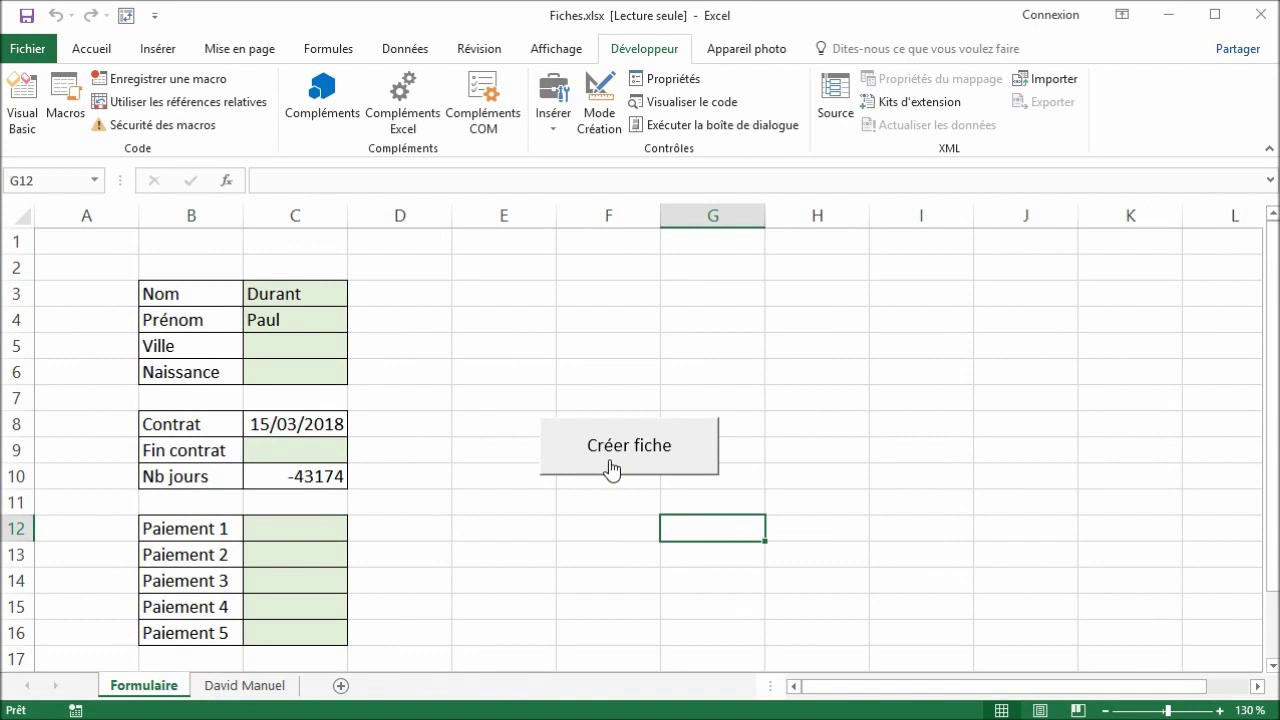
click(612, 469)
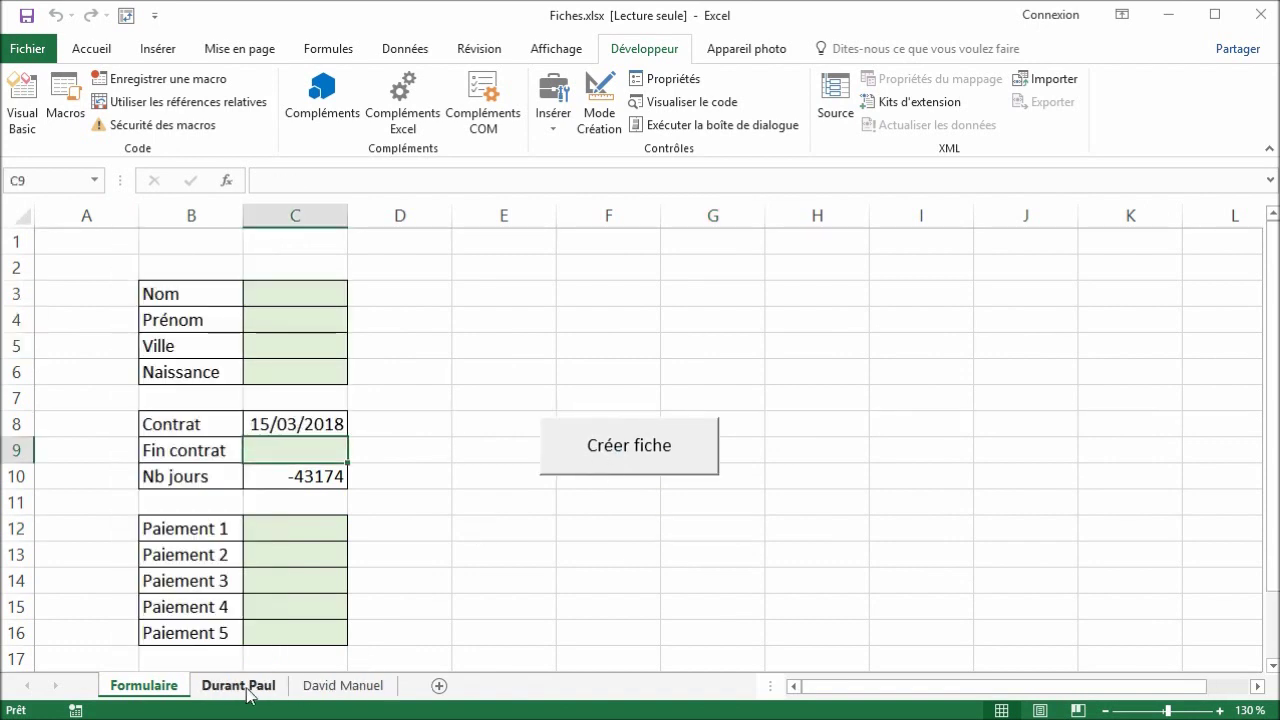
click(257, 690)
- Enter a new person's surname and first name in C3:C4 on Formulaire and create their sheet
click(158, 688)
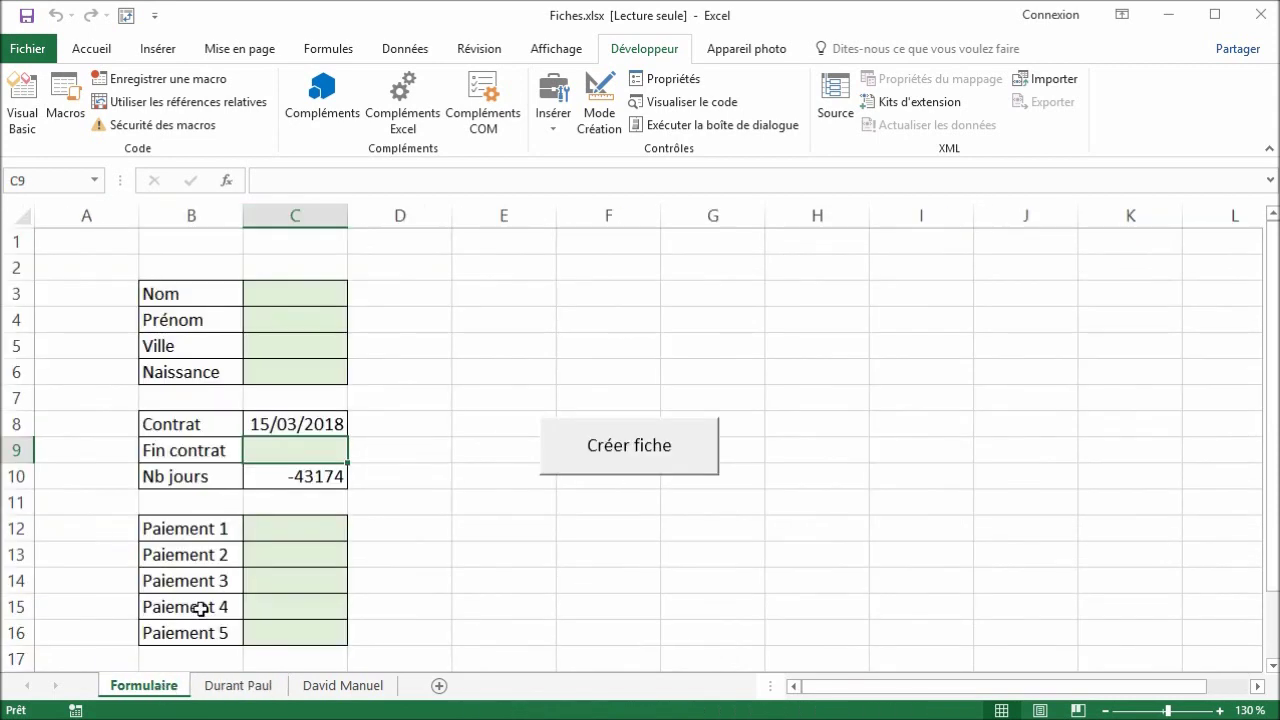
click(308, 290)
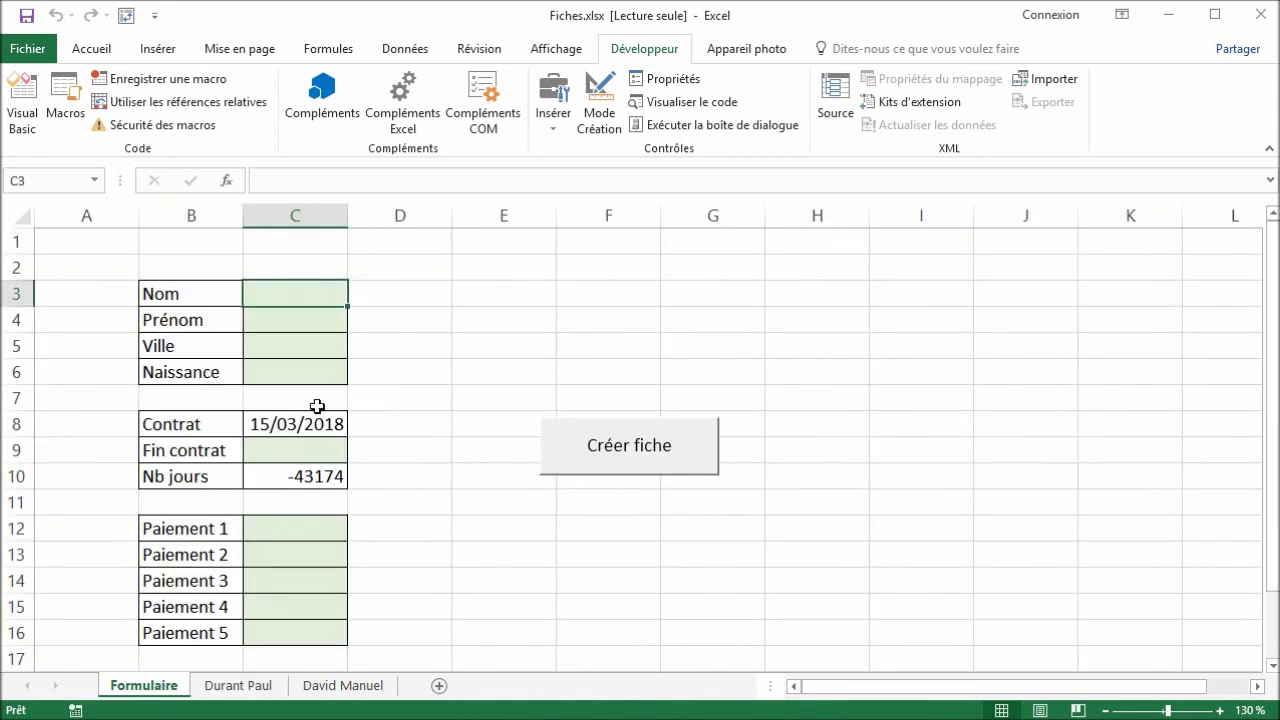
text(Mass)
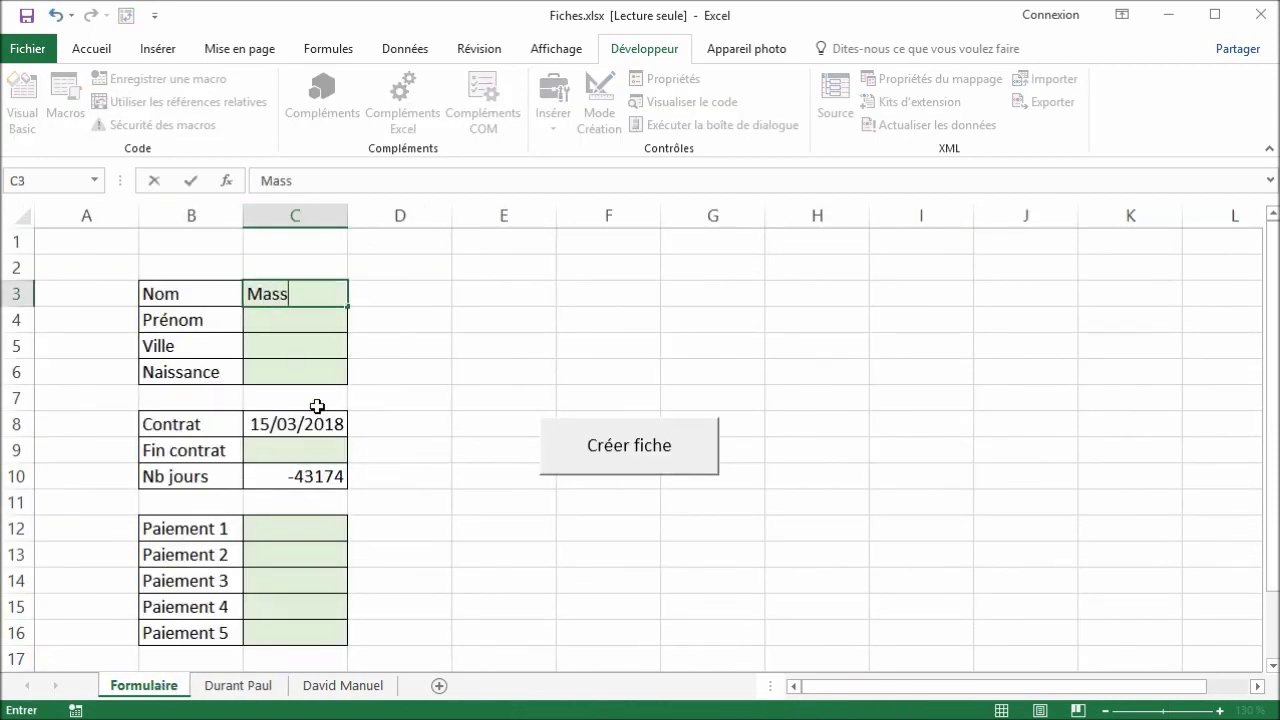
text(on)
key(Return)
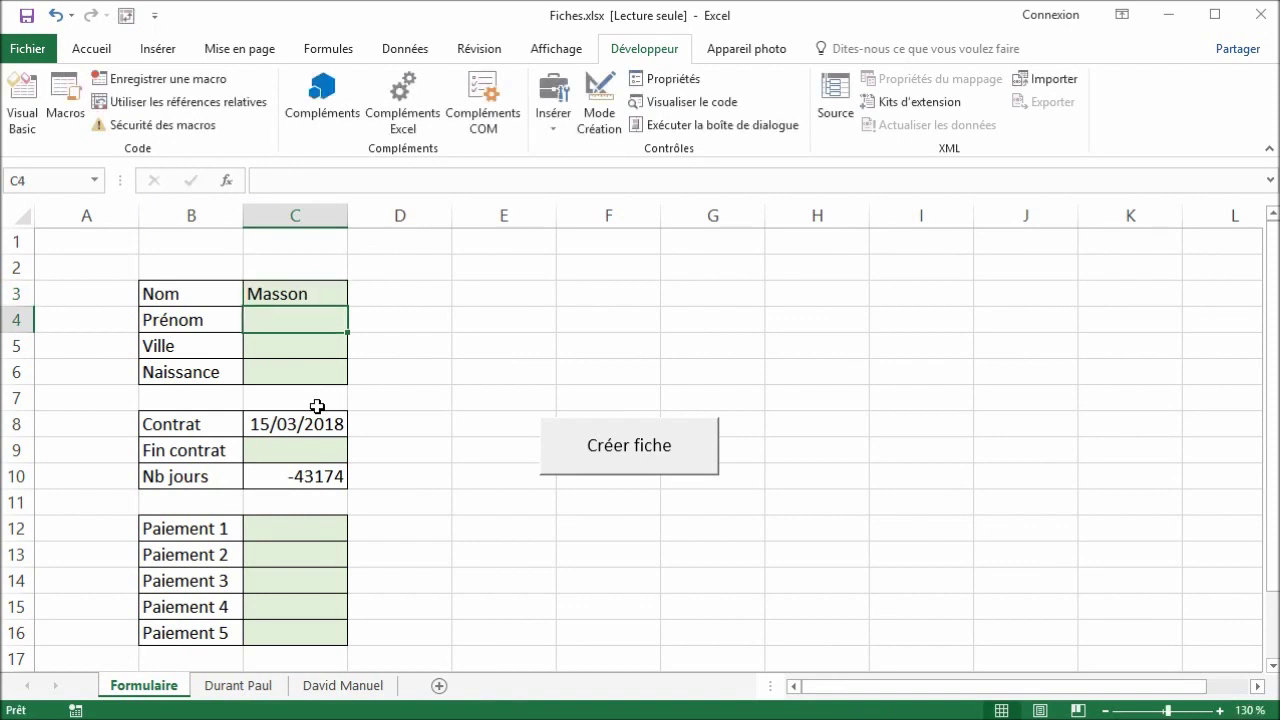
text(Claude)
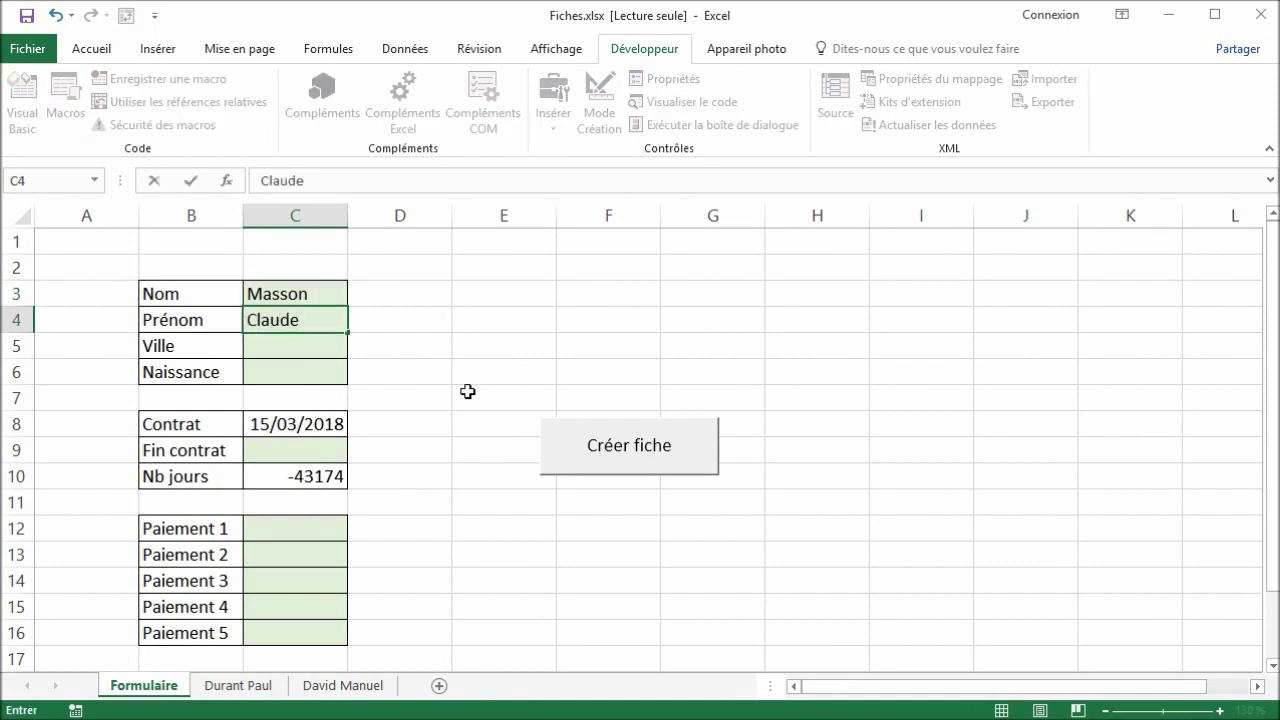
click(467, 391)
click(587, 462)
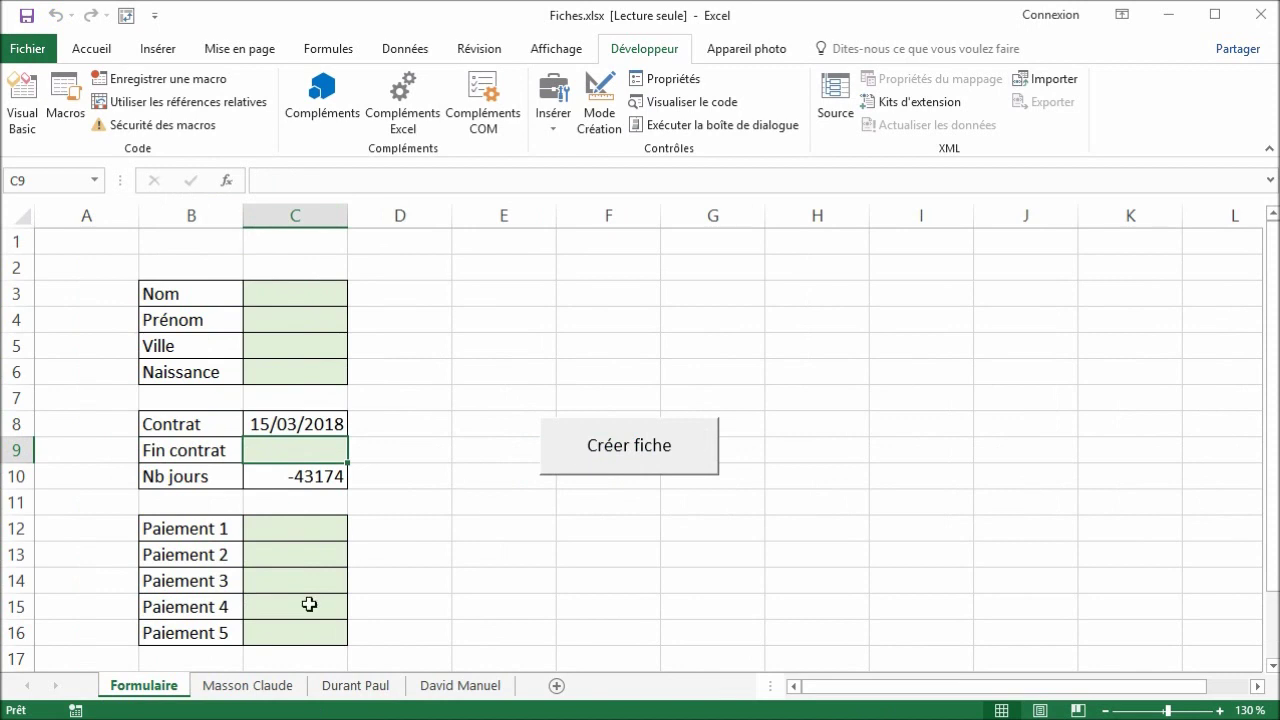